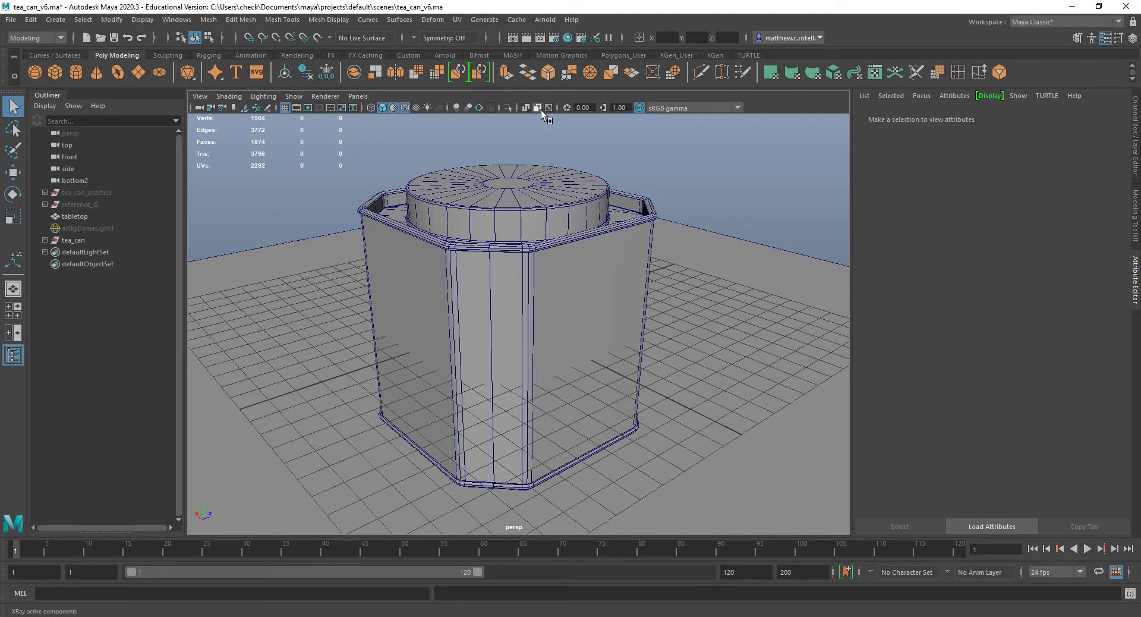
Add an Arnold Skydome Light to the scene and check the dome surrounding the tea can and tabletop
click(546, 21)
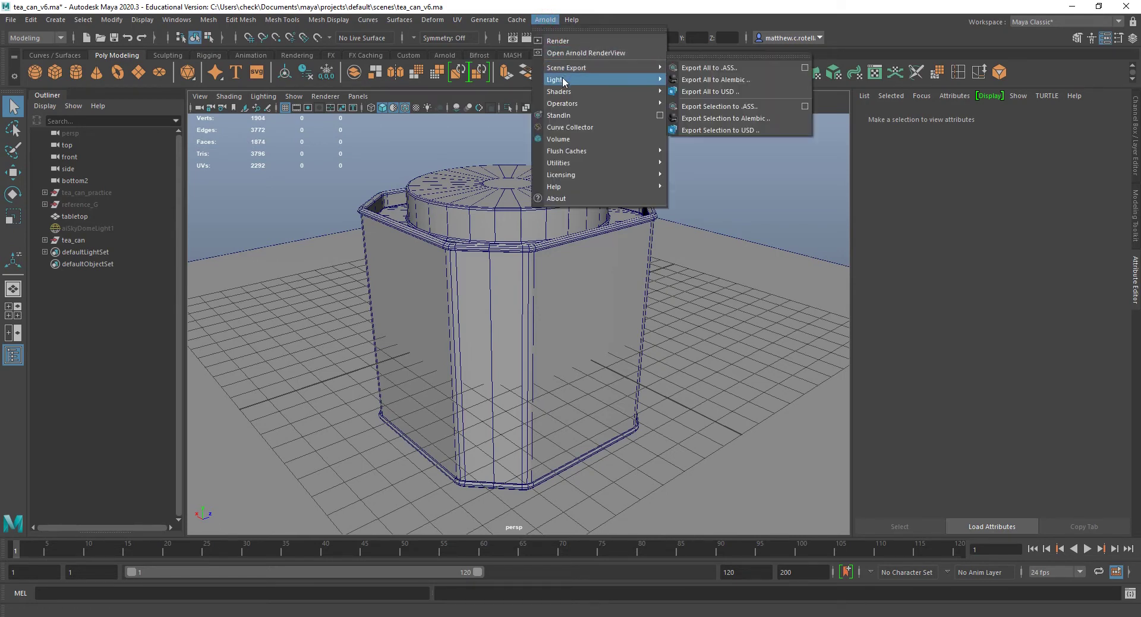
mouse_move(562, 84)
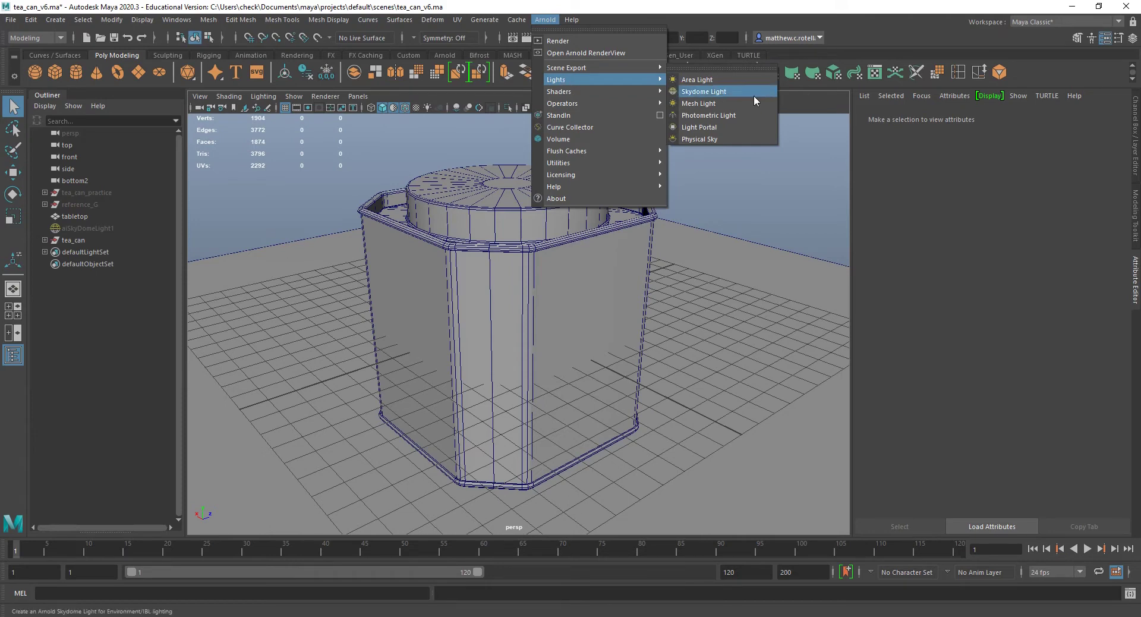
click(718, 92)
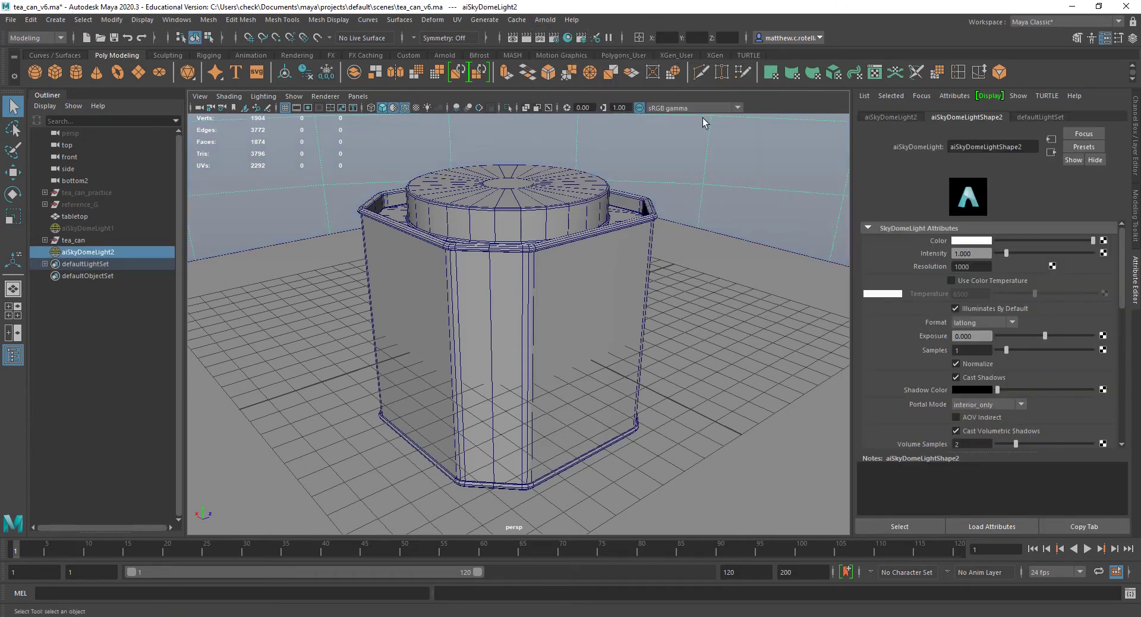
scroll(546, 287, down, 10)
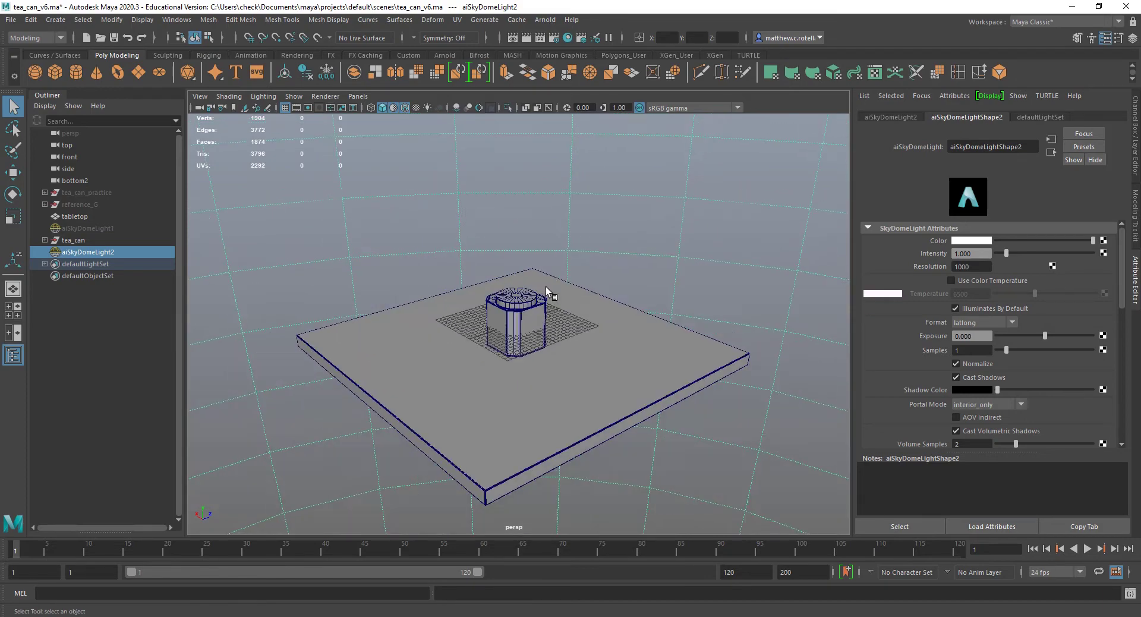
scroll(545, 292, down, 3)
scroll(544, 294, up, 12)
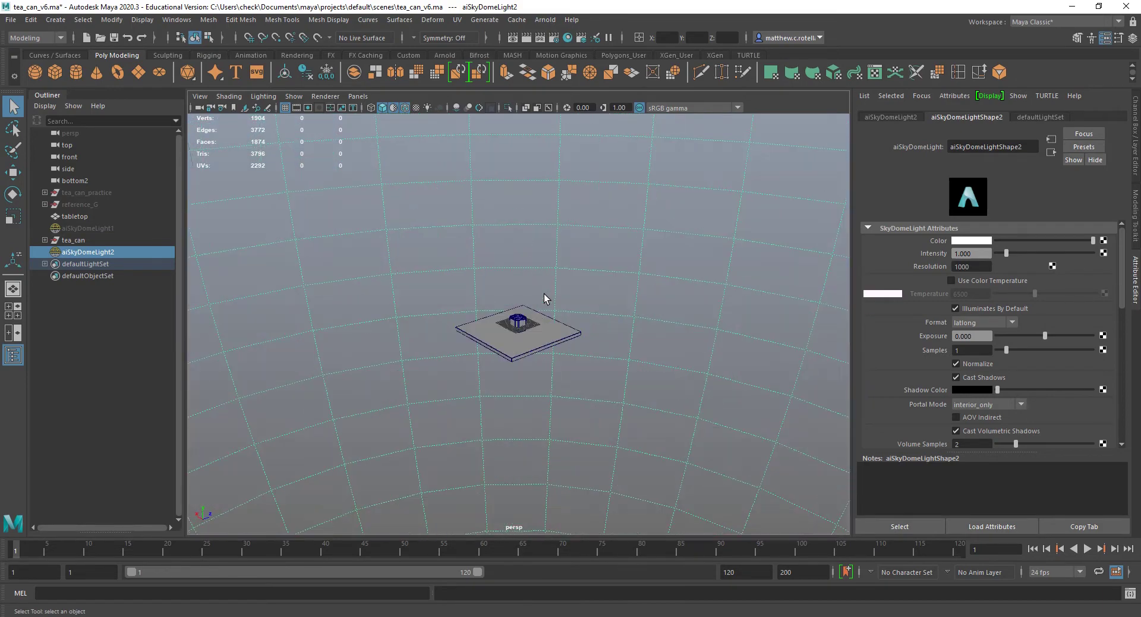
scroll(544, 293, up, 5)
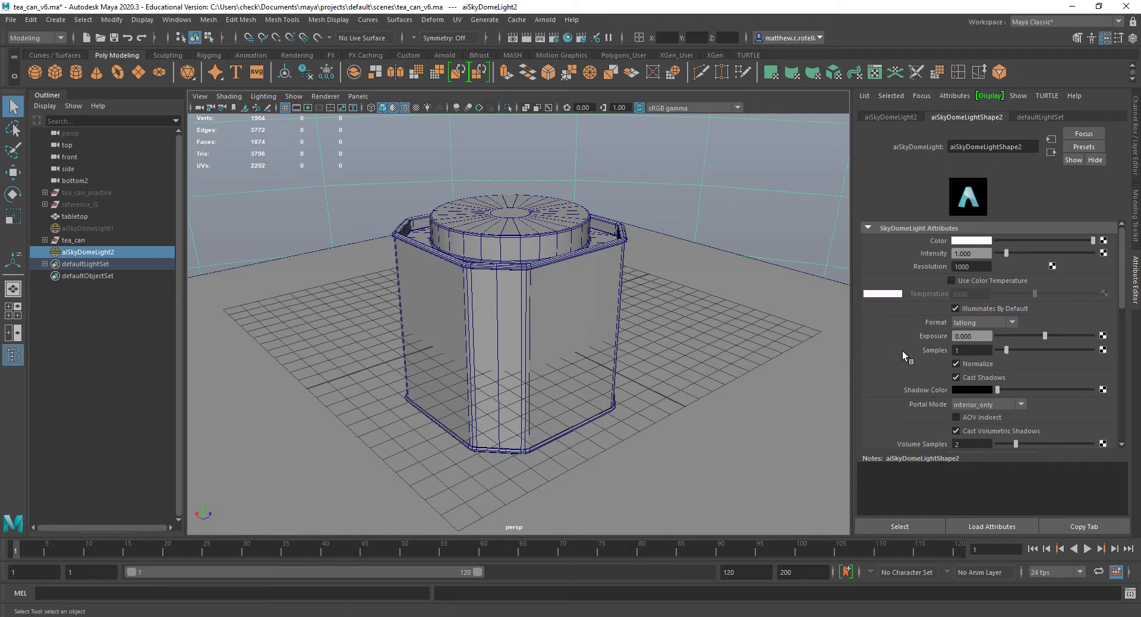
Examine the new skydome light's Viewport attributes, including Sky Radius and Facing
scroll(904, 351, down, 10)
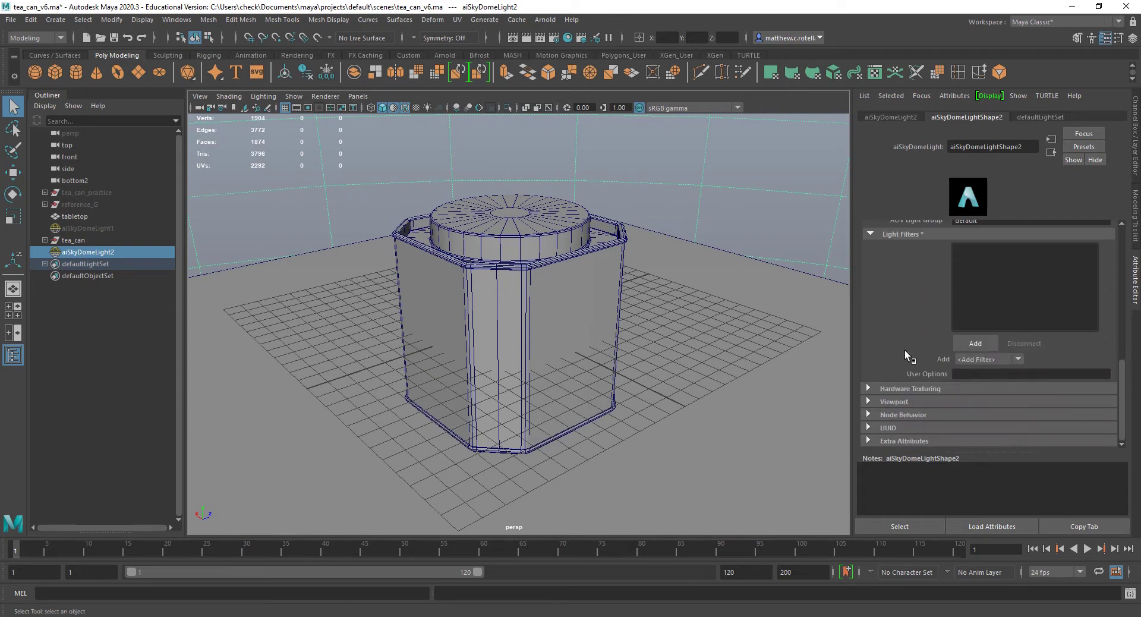
click(891, 401)
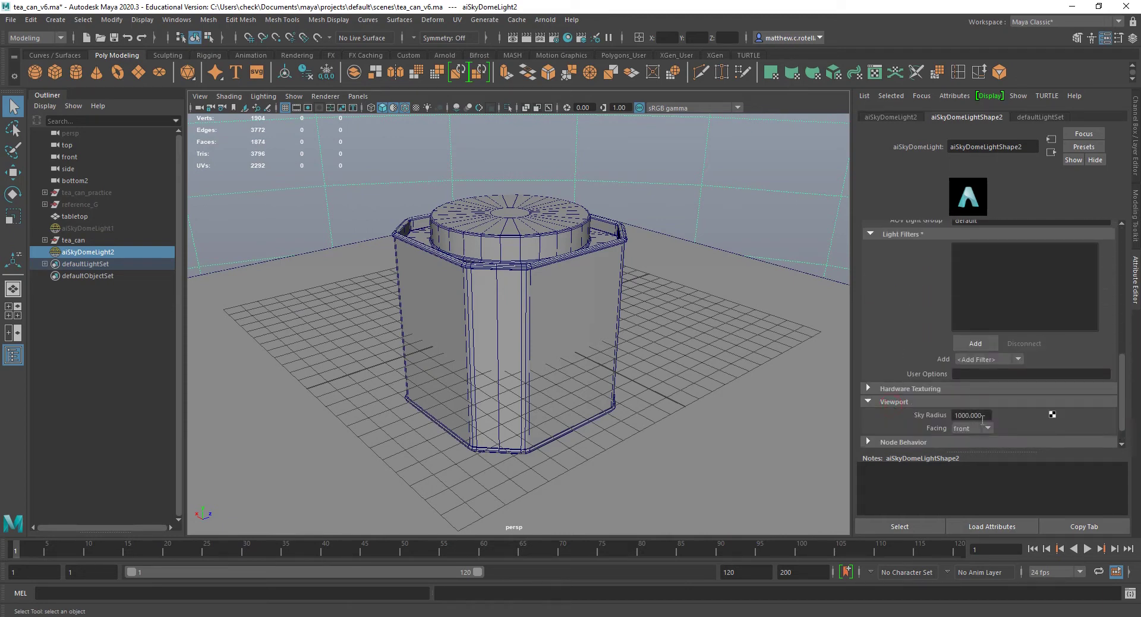
click(915, 402)
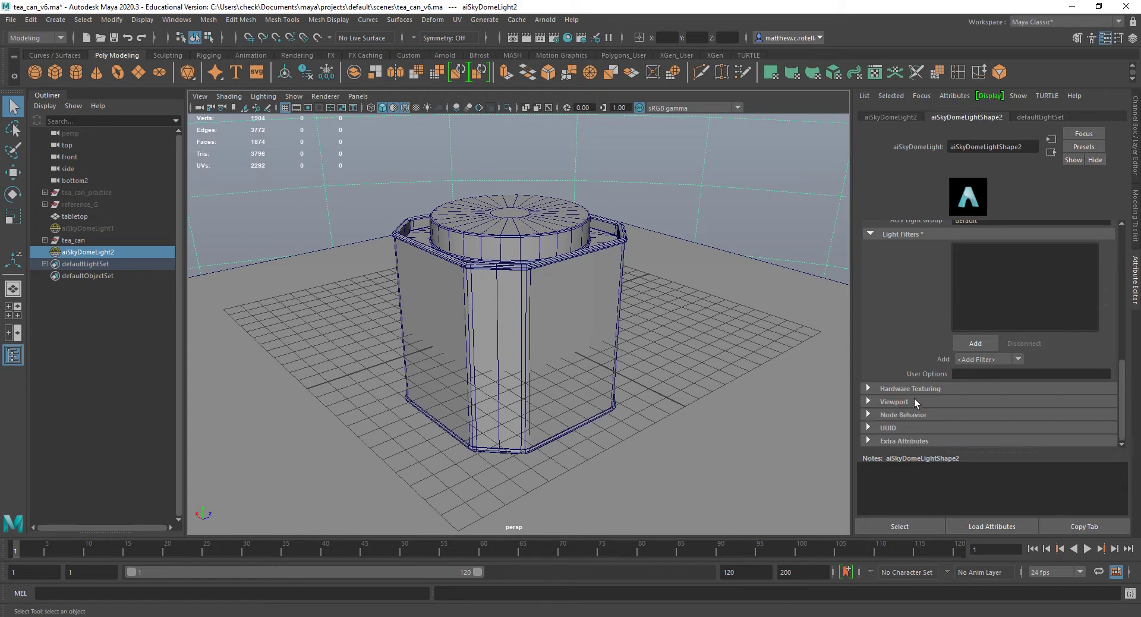
scroll(885, 362, up, 10)
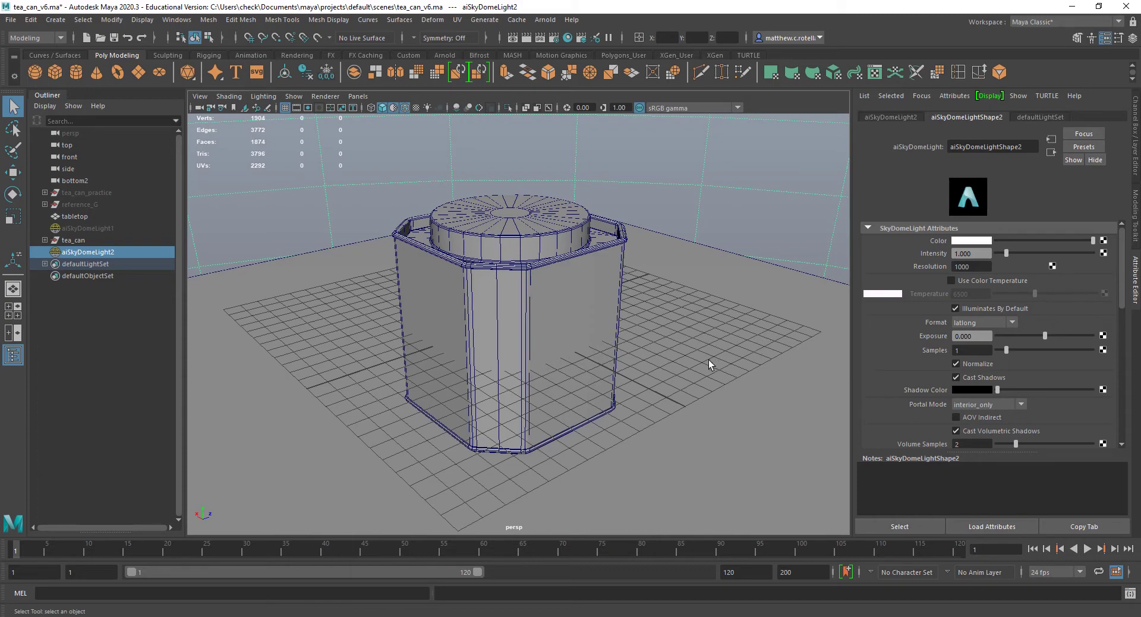
Show the tea can and tabletop with textures and scene lighting in the viewport, and reselect the new skydome light, aiSkyDomeLight2
click(680, 429)
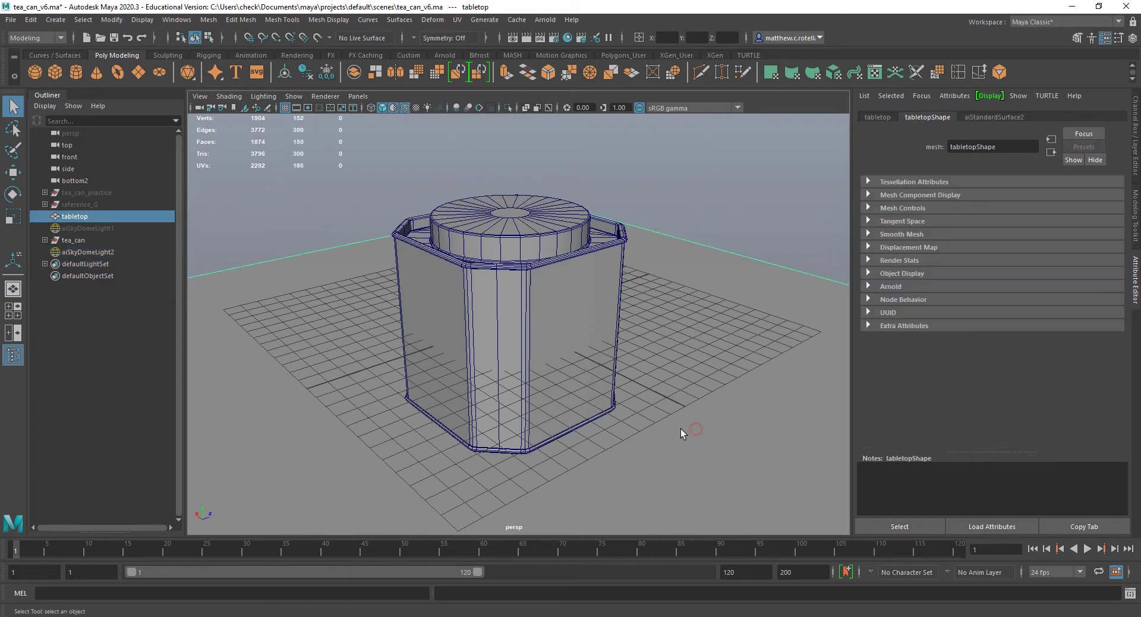
alt+drag(680, 429, 655, 419)
alt+right_drag(654, 419, 615, 404)
alt+drag(614, 405, 600, 402)
scroll(550, 392, up, 10)
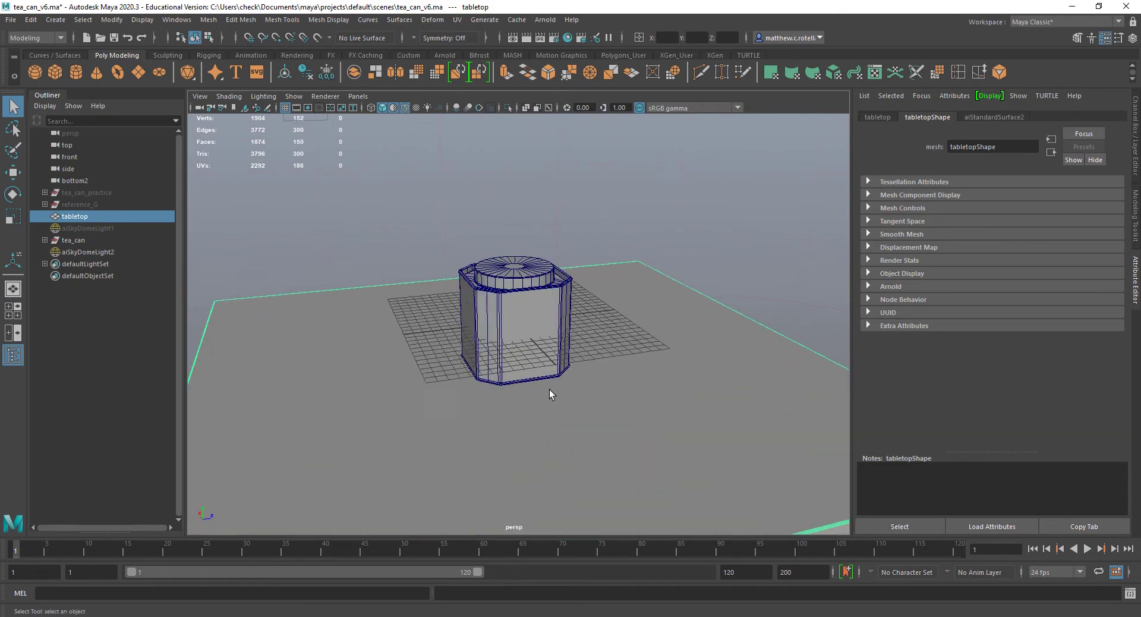
alt+drag(535, 387, 569, 440)
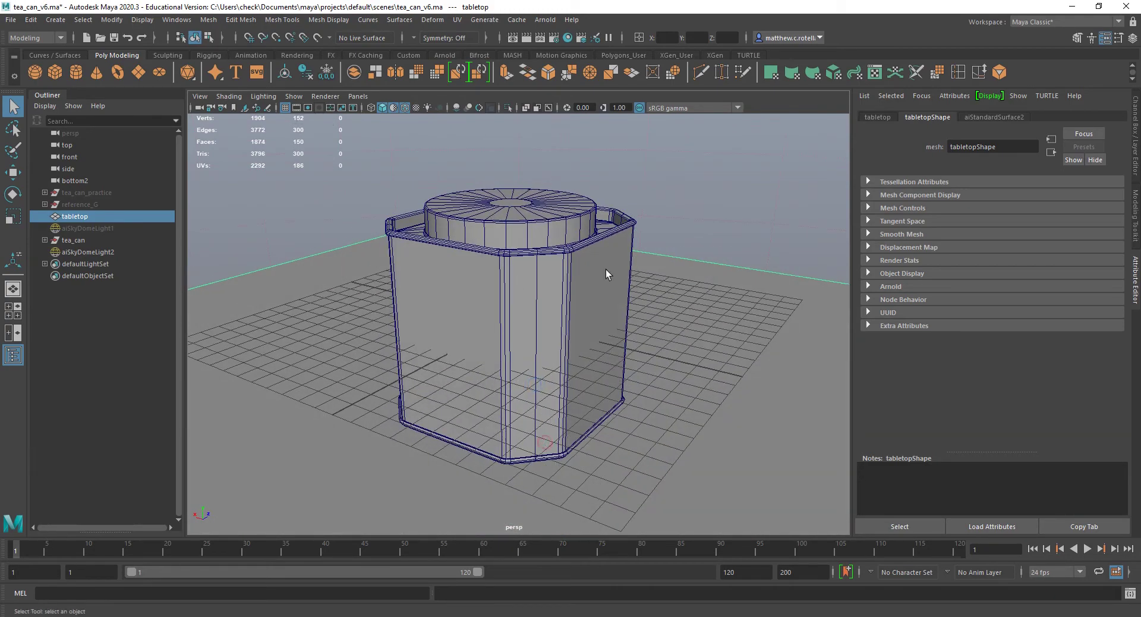
alt+drag(542, 306, 516, 297)
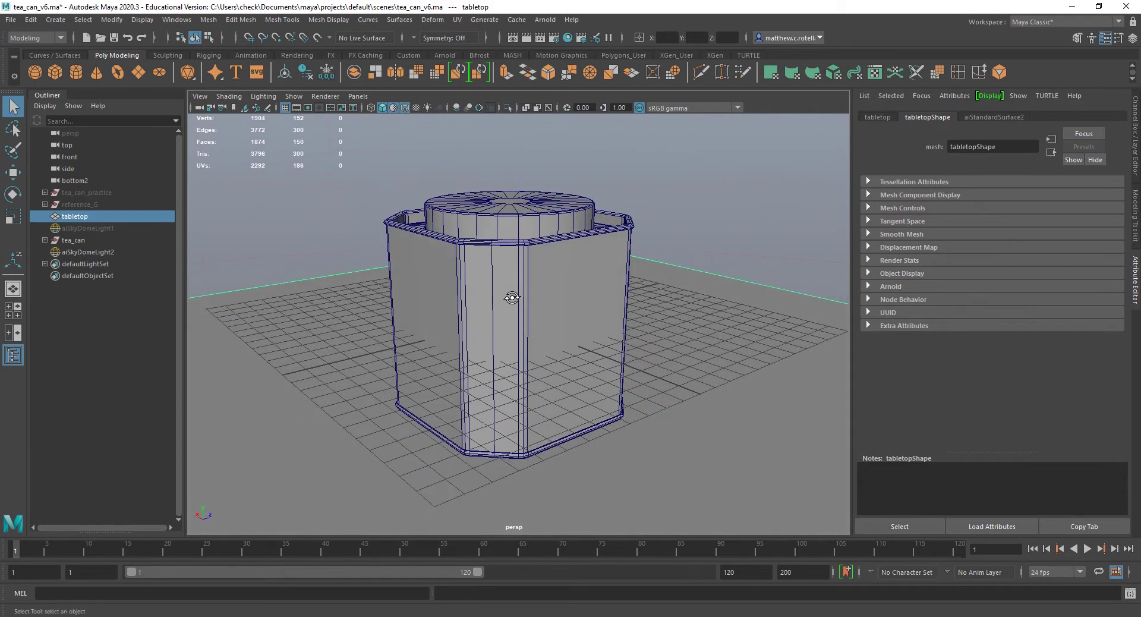
click(415, 109)
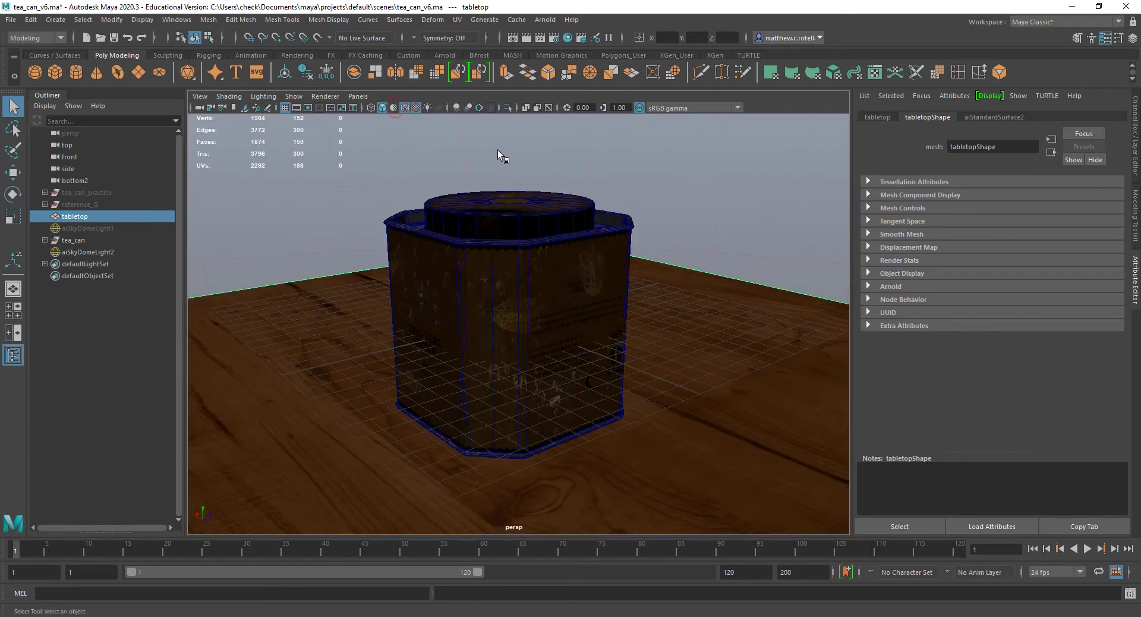
alt+drag(680, 446, 593, 417)
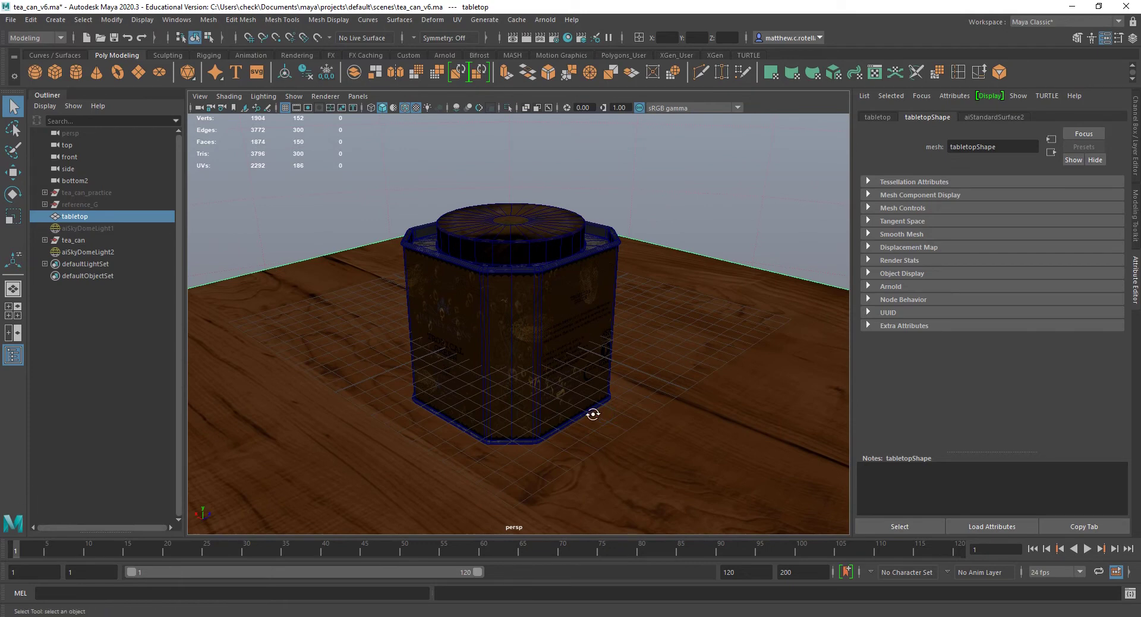
click(83, 252)
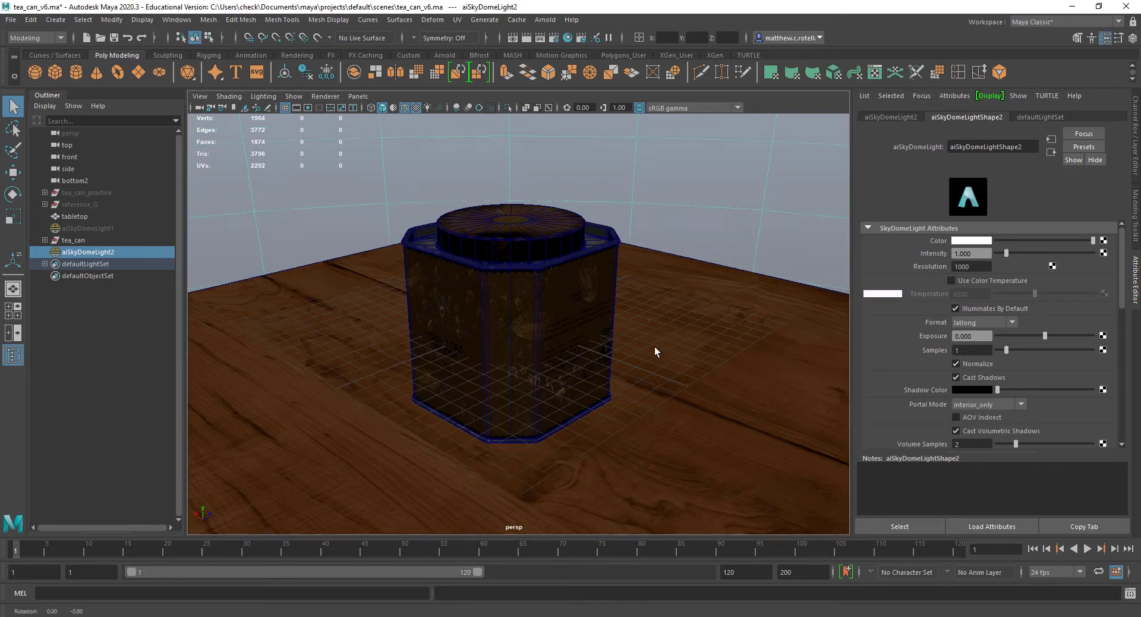
alt+drag(655, 347, 654, 344)
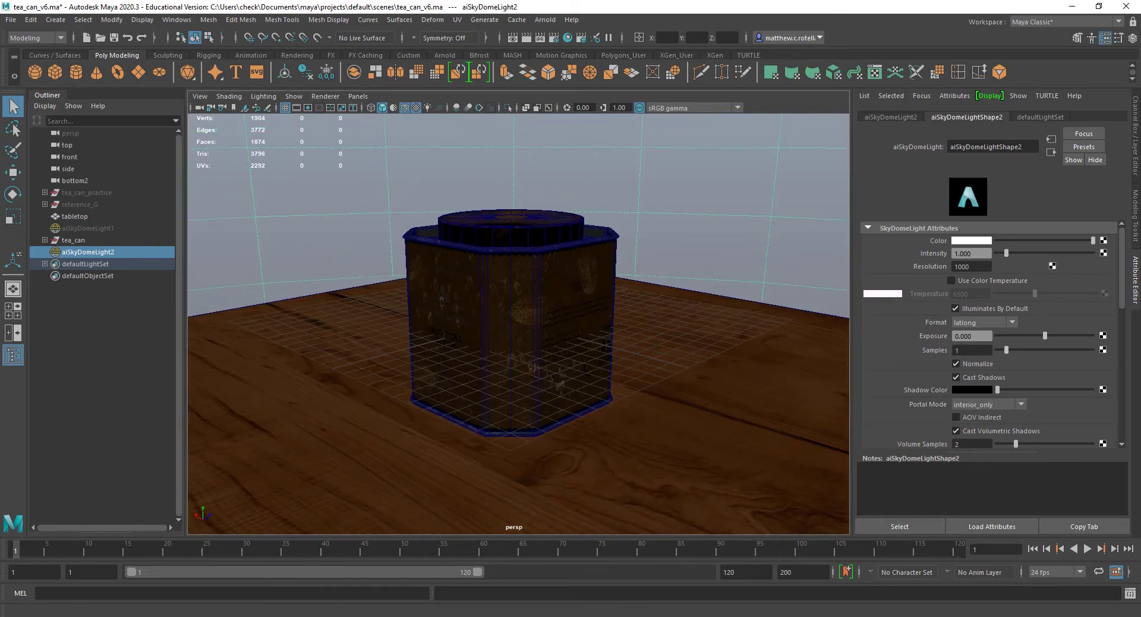
Switch to File Explorer's images folder and examine the render hdr_demo_2.png full screen in Photos, then return to Maya
mouse_move(335, 616)
click(232, 579)
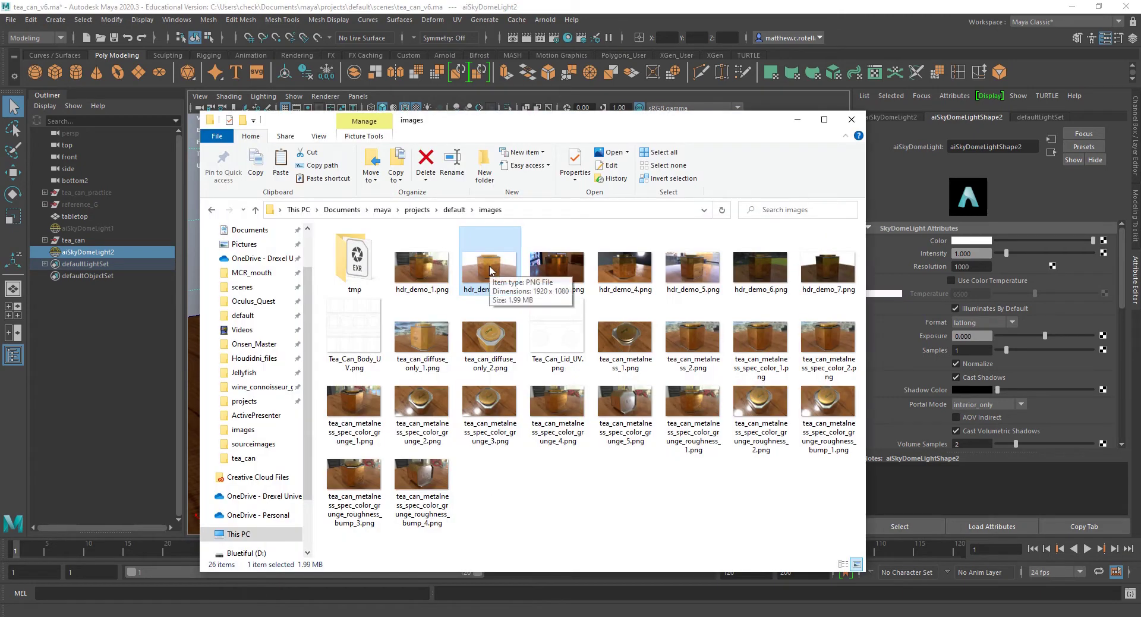
key(alt+Tab)
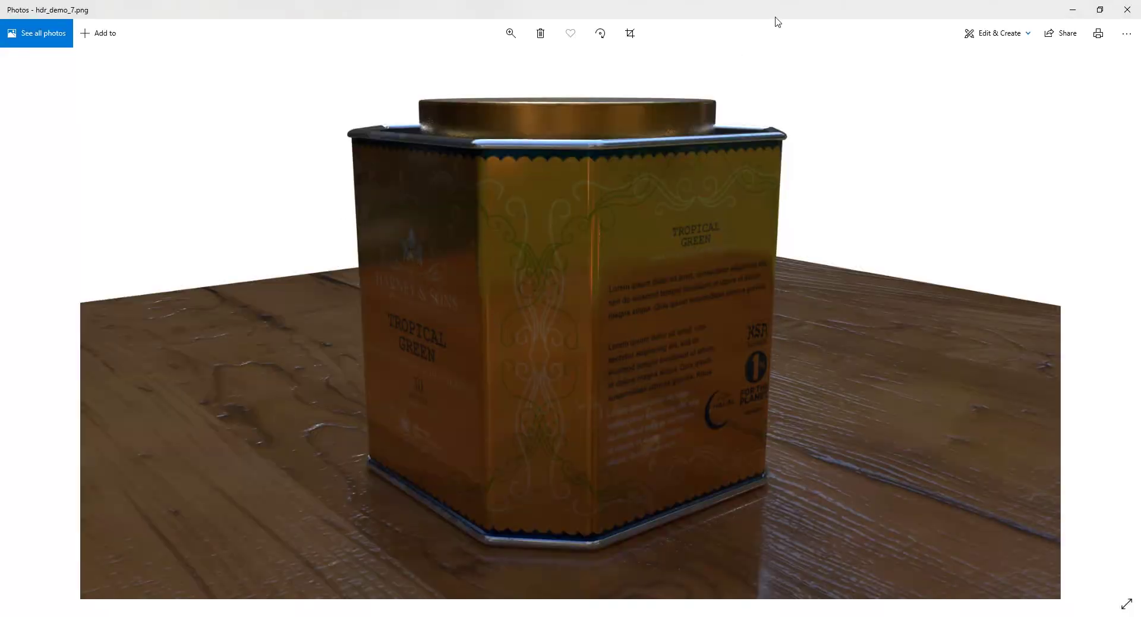
click(1127, 9)
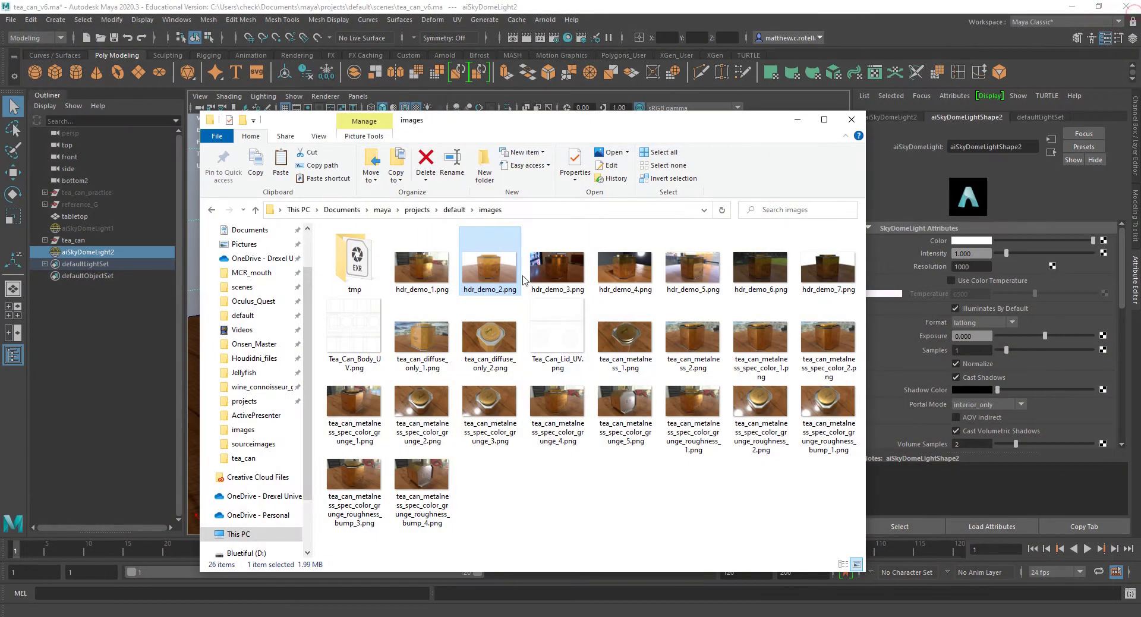
double_click(488, 258)
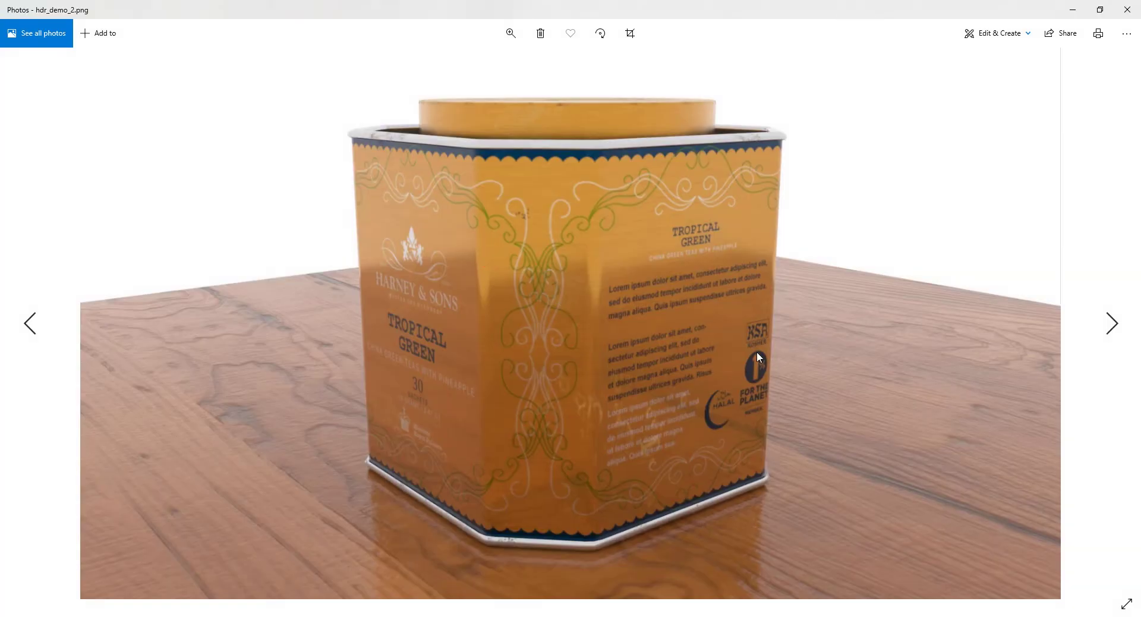
click(1127, 604)
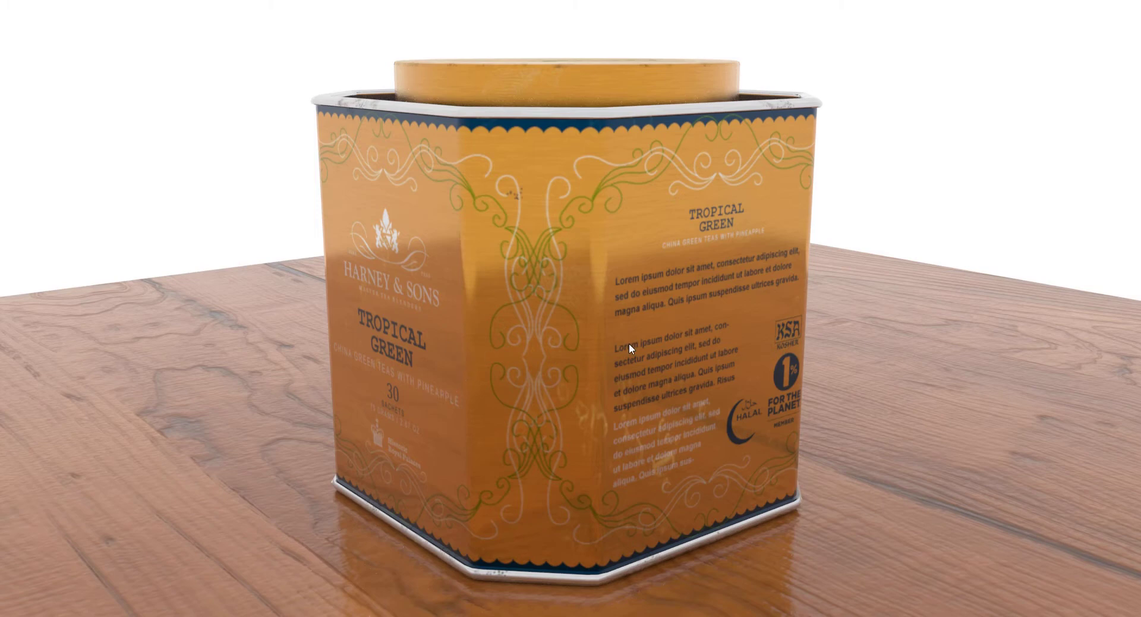
key(Escape)
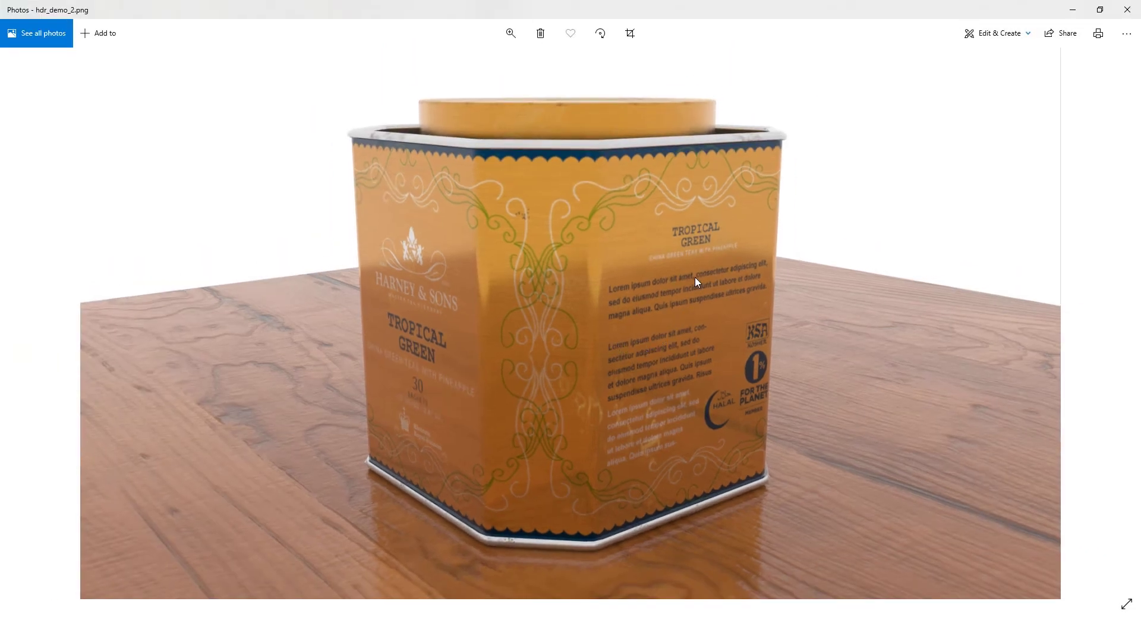
click(1125, 9)
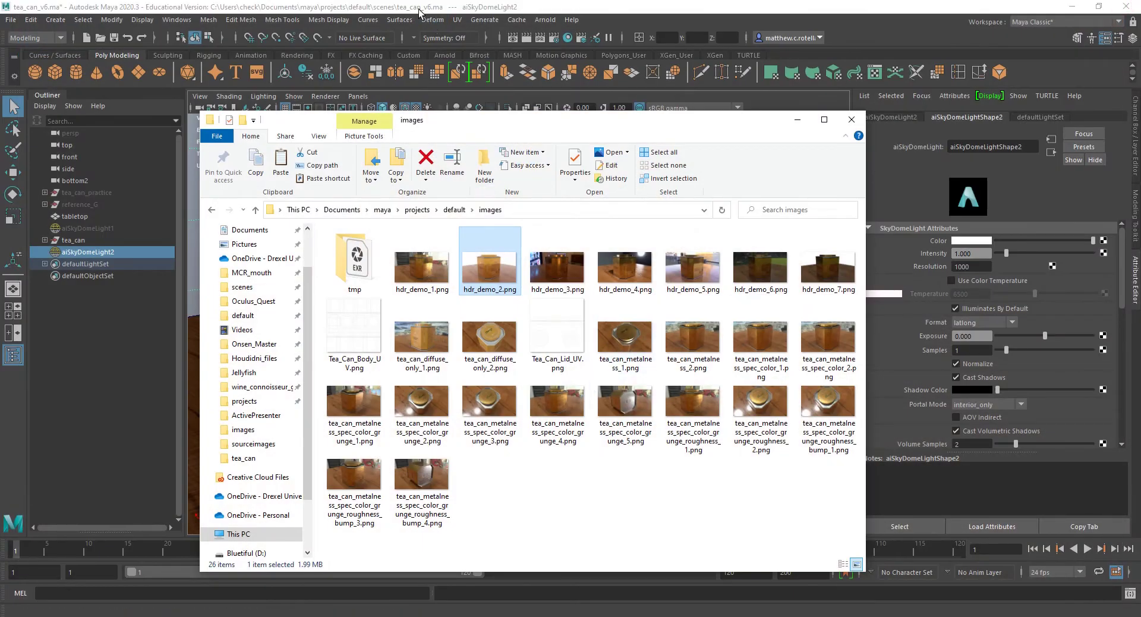
click(420, 11)
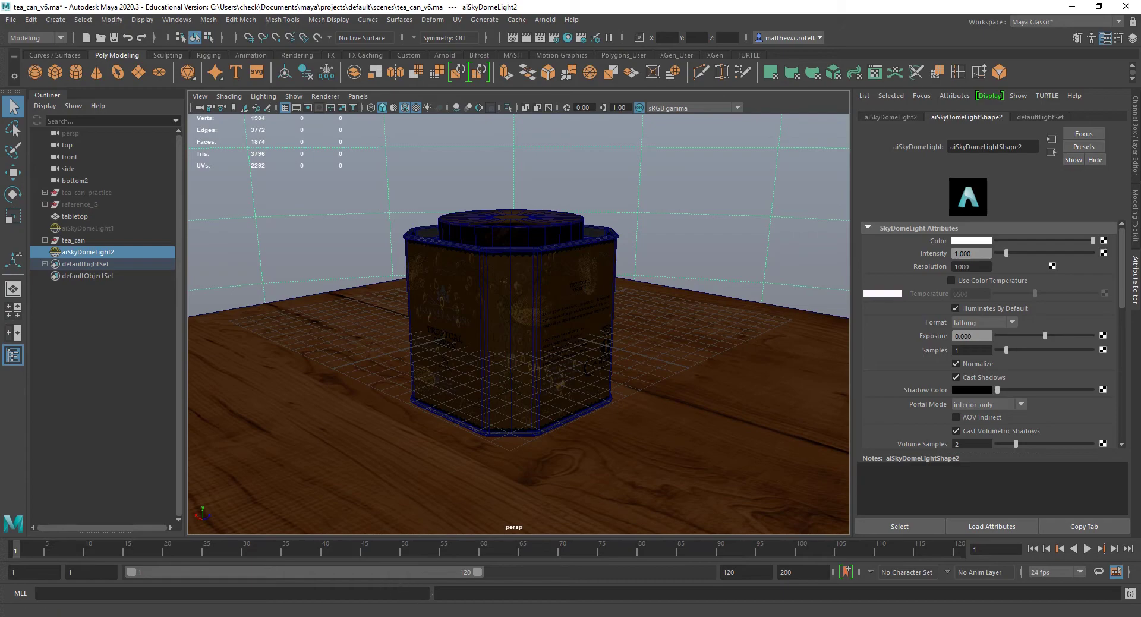
Switch to Chrome and browse the sIBL Archive page's HDRI sets, including the Lightsmith Collection and HDRI Hub Promo Library
click(303, 572)
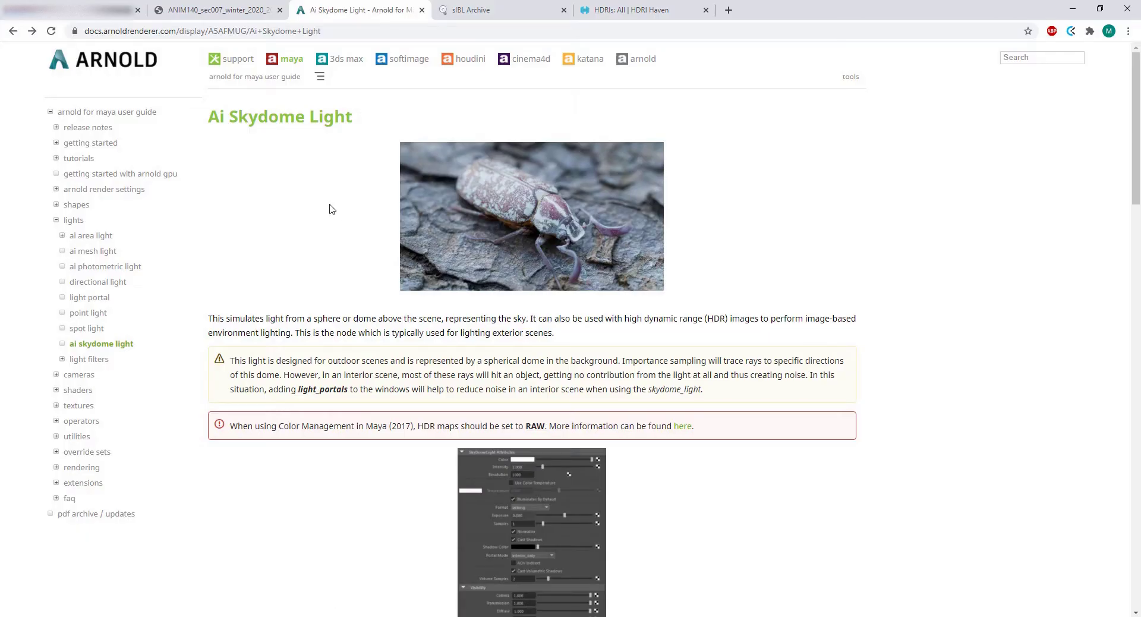
click(474, 9)
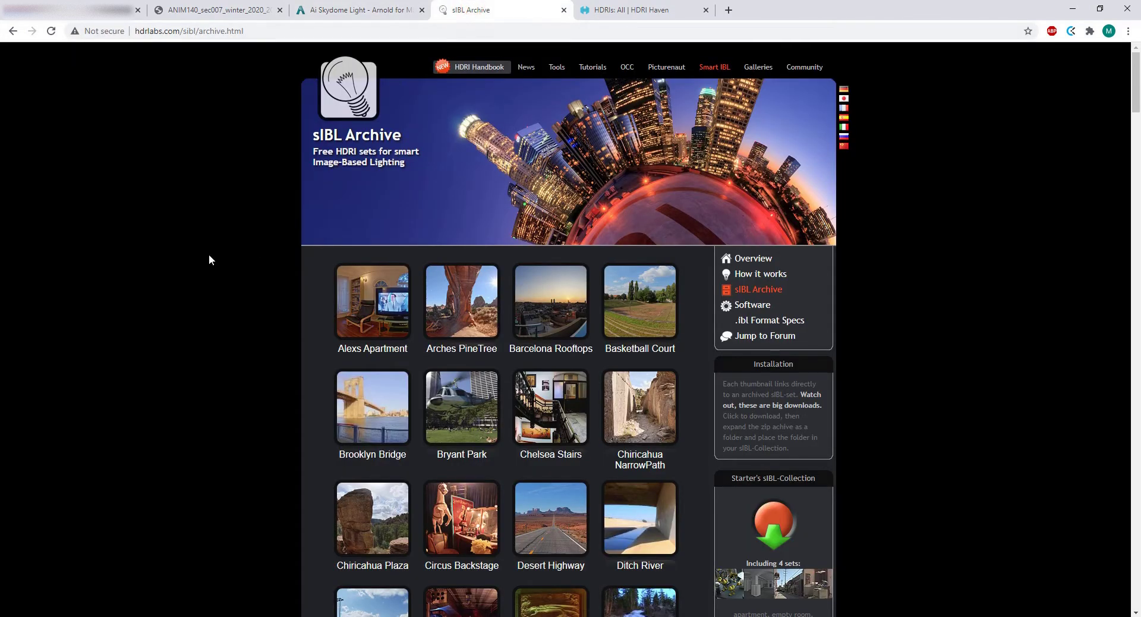
scroll(173, 260, down, 2)
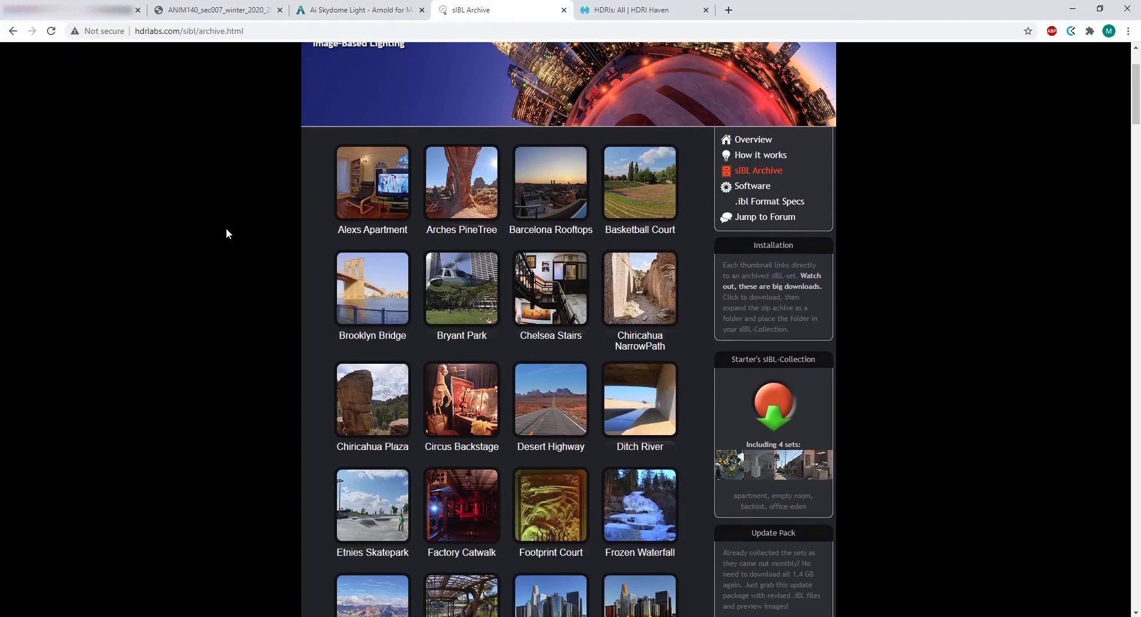
scroll(102, 476, down, 20)
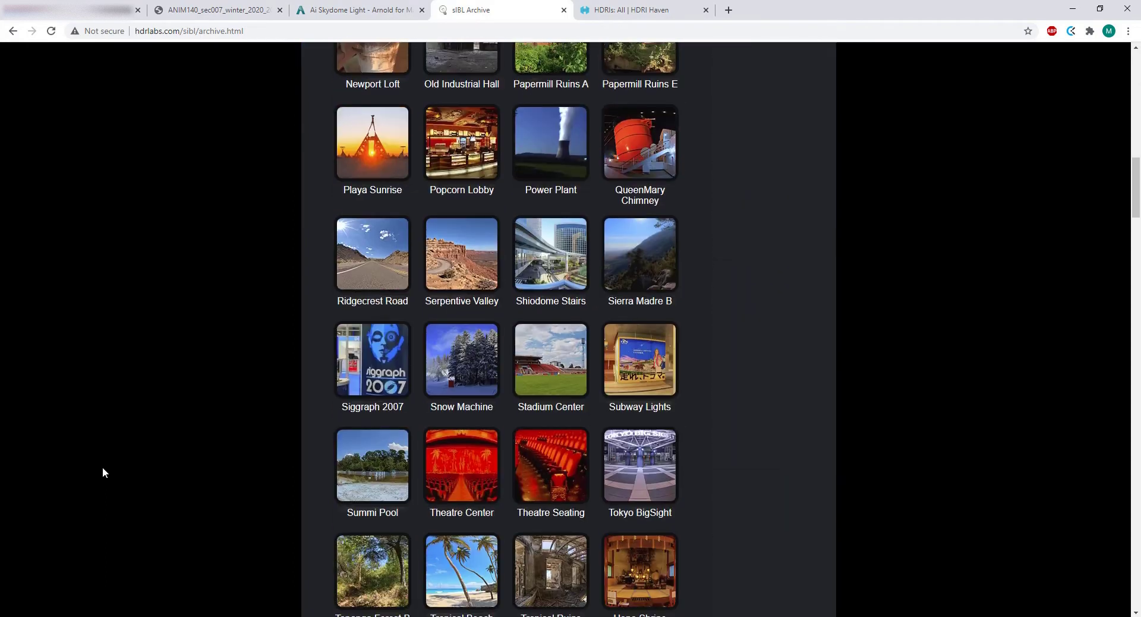
scroll(102, 466, down, 5)
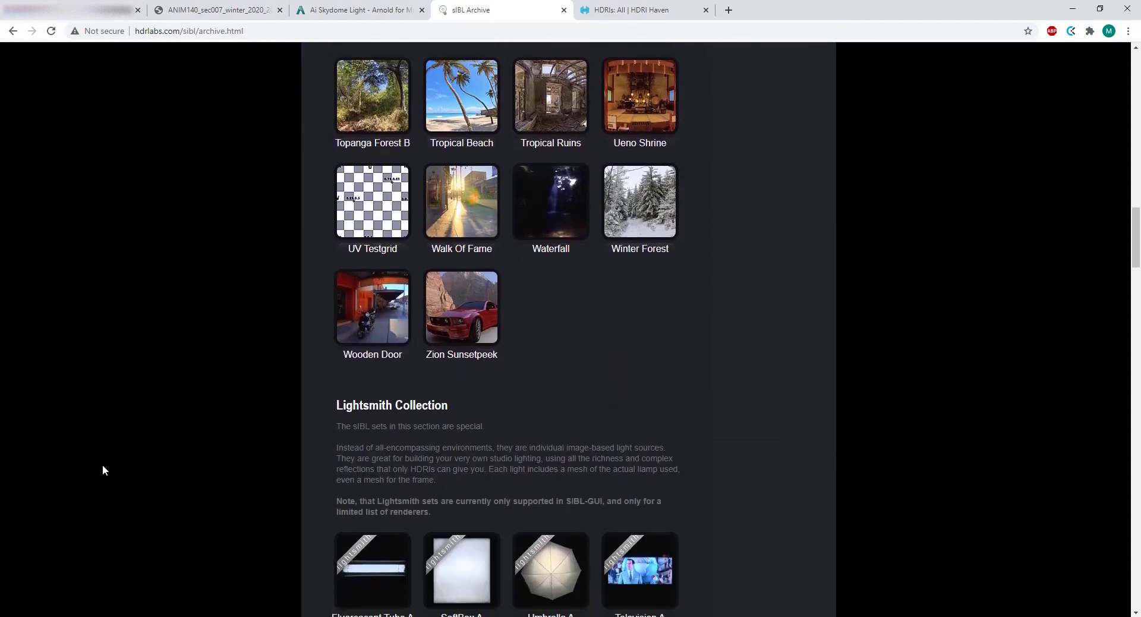
scroll(342, 290, down, 4)
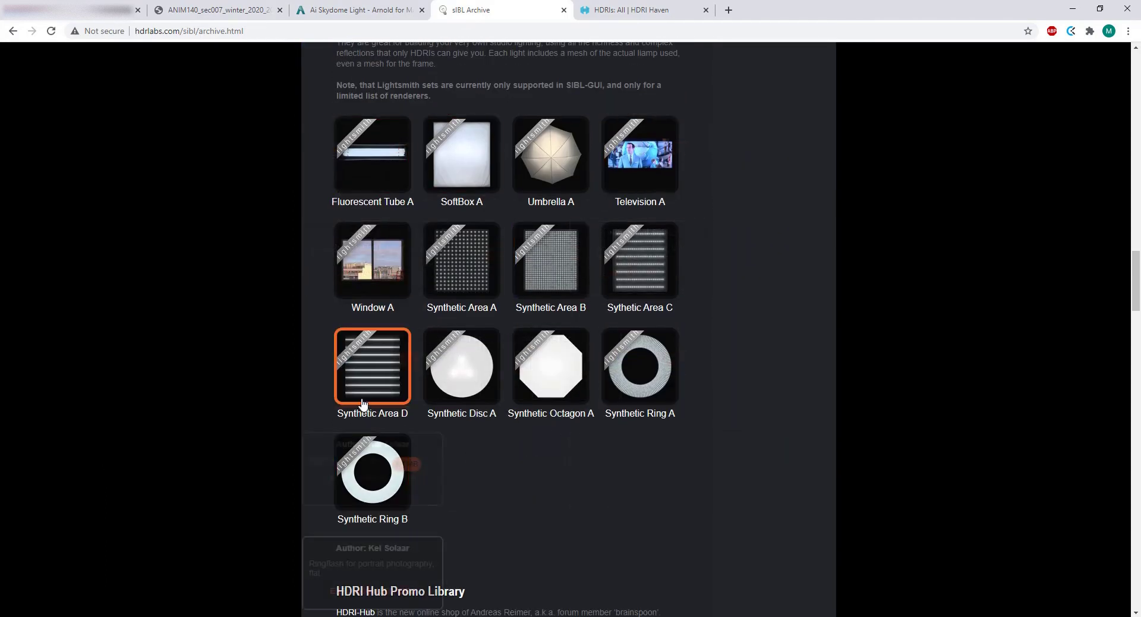
scroll(123, 336, up, 8)
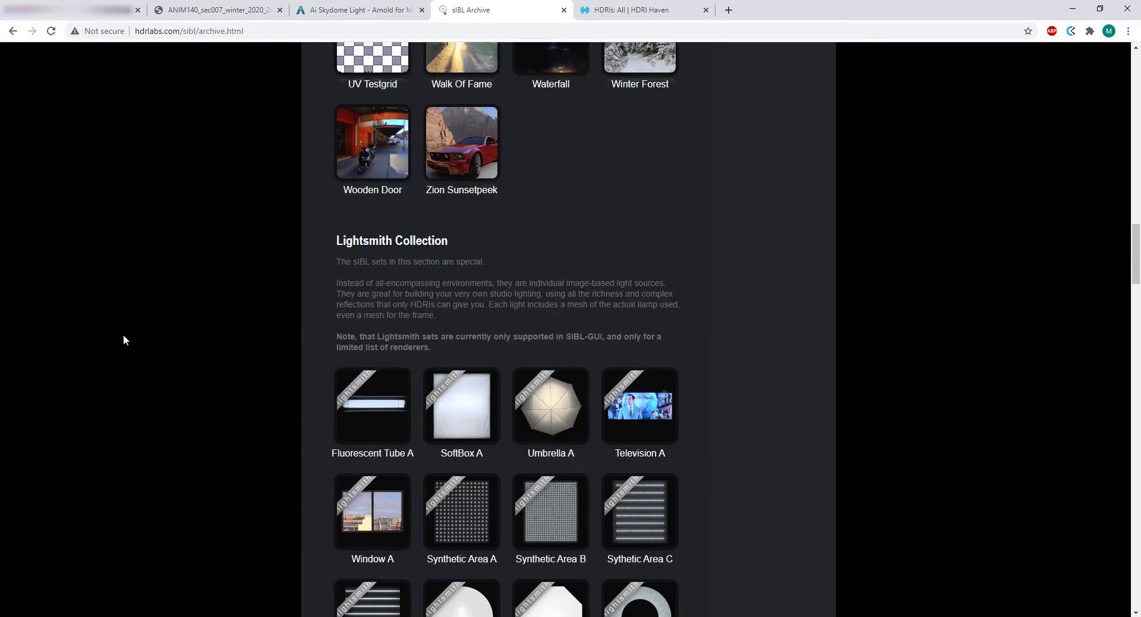
scroll(602, 234, down, 10)
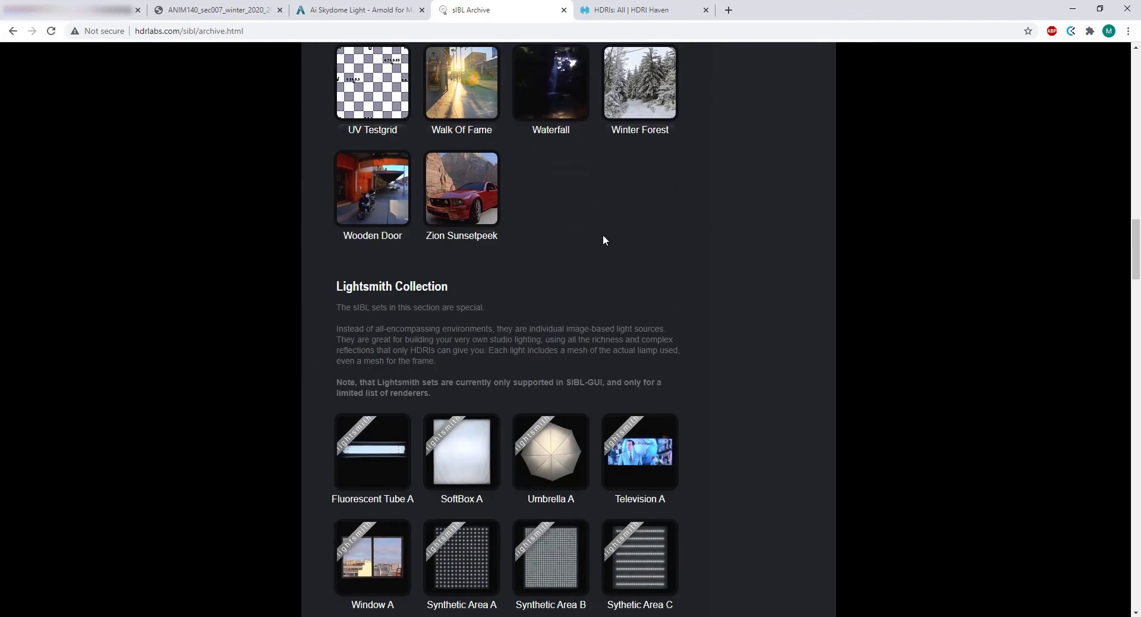
scroll(723, 257, down, 5)
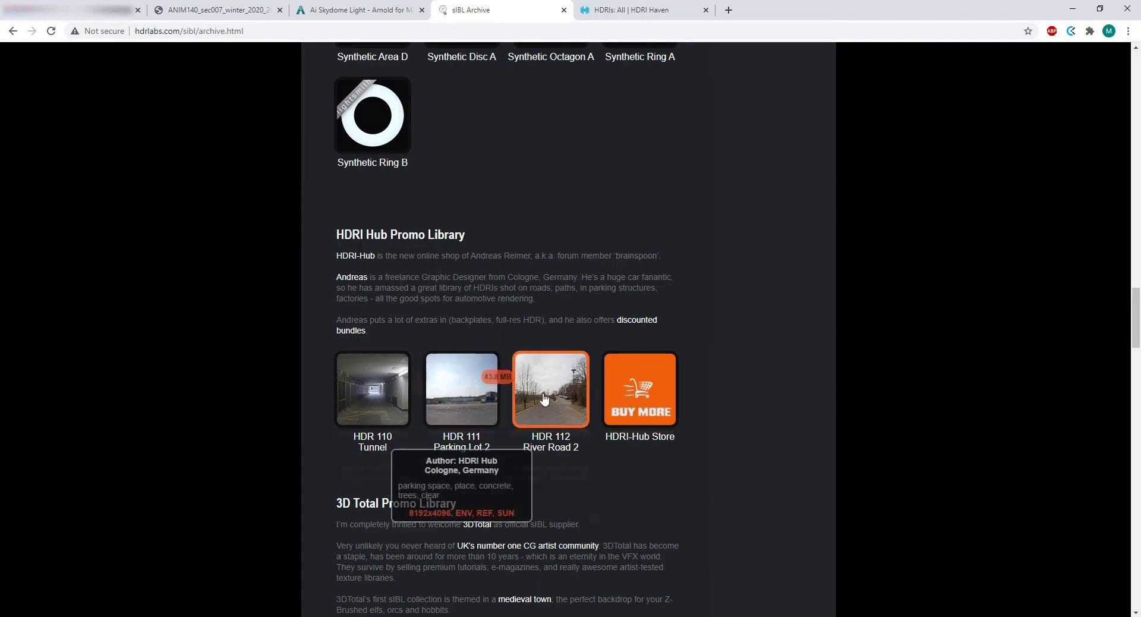
Look over the 3D Total Promo Library on the sIBL Archive page, and return to the start of the page
scroll(736, 365, down, 6)
scroll(726, 367, up, 20)
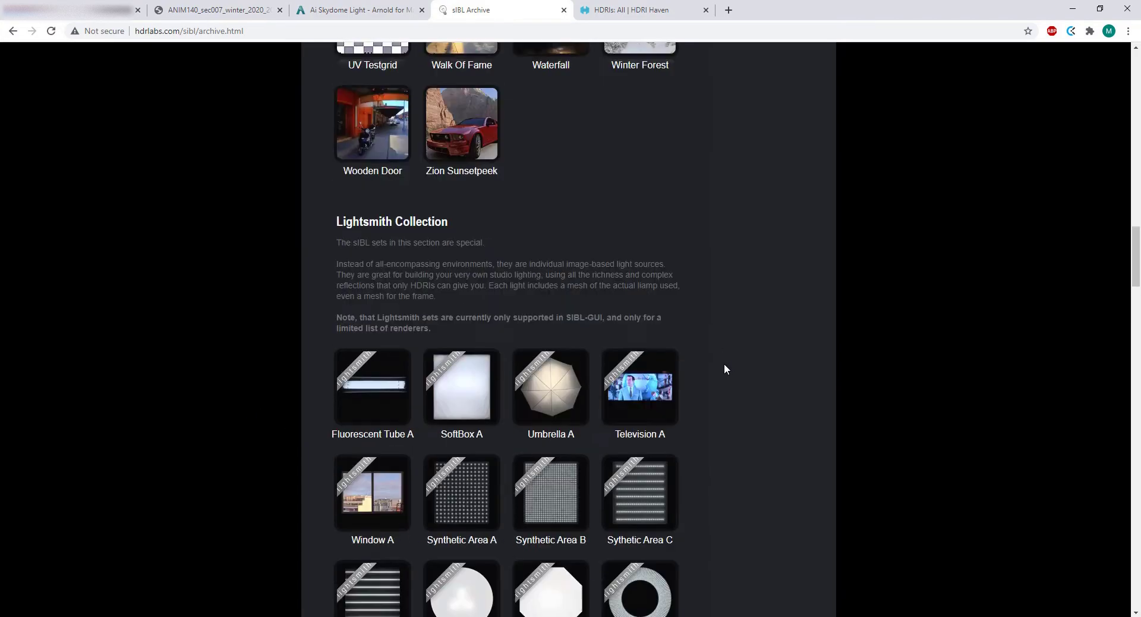
scroll(306, 92, up, 13)
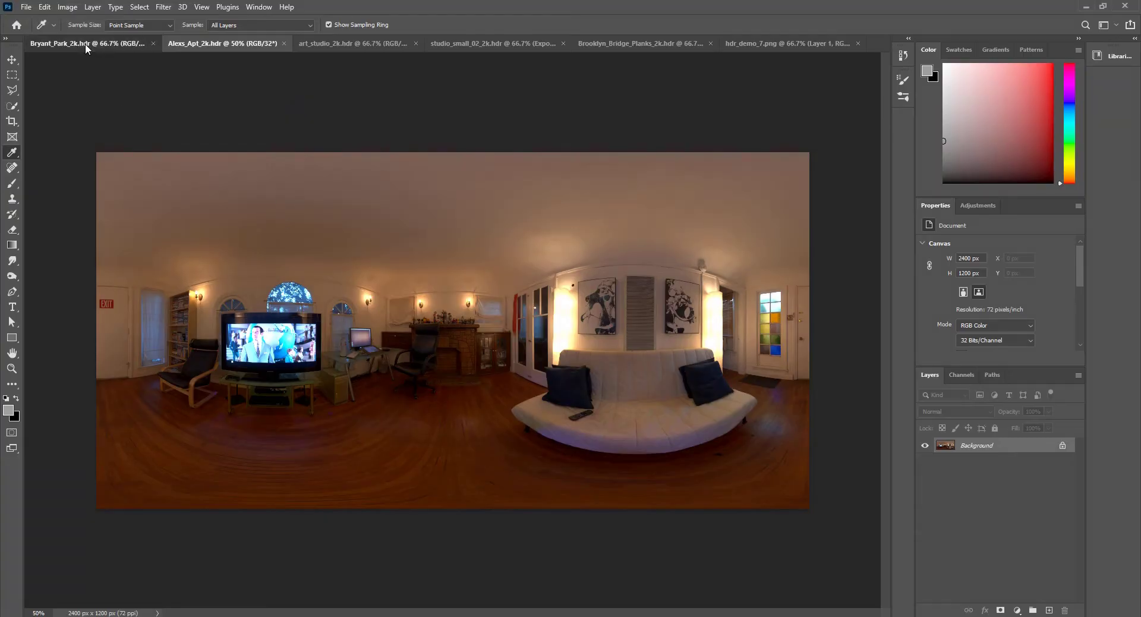
Switch to Photoshop and compare the open panoramas Bryant_Park_2k.hdr, Alexs_Apt_2k.hdr and art_studio_2k.hdr, ending on Alexs_Apt_2k.hdr
click(84, 44)
click(204, 44)
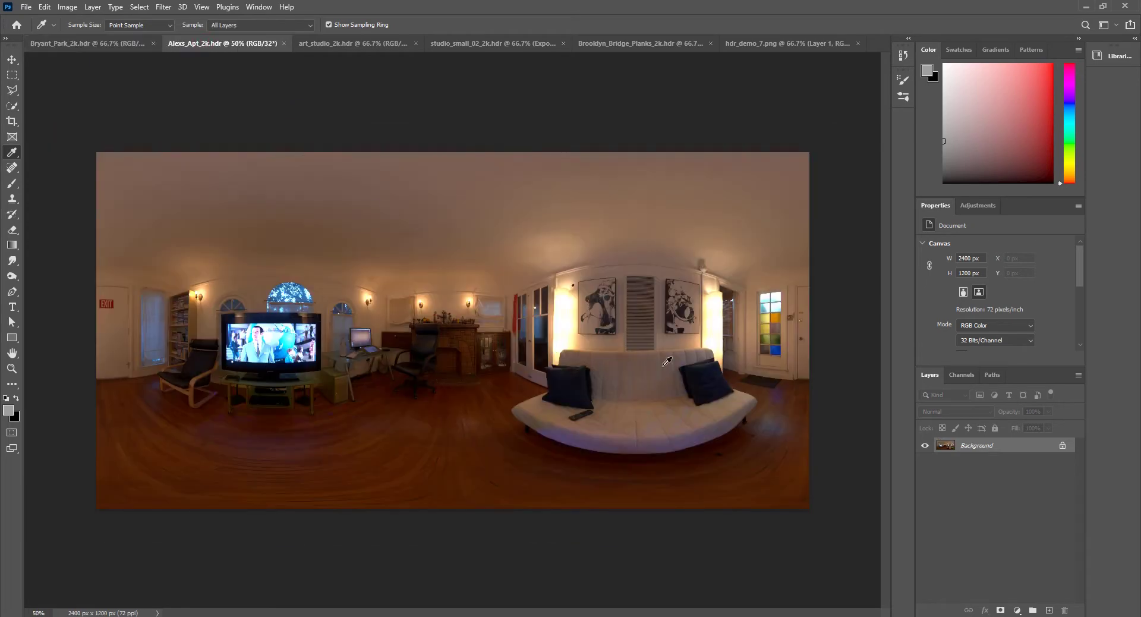
click(349, 45)
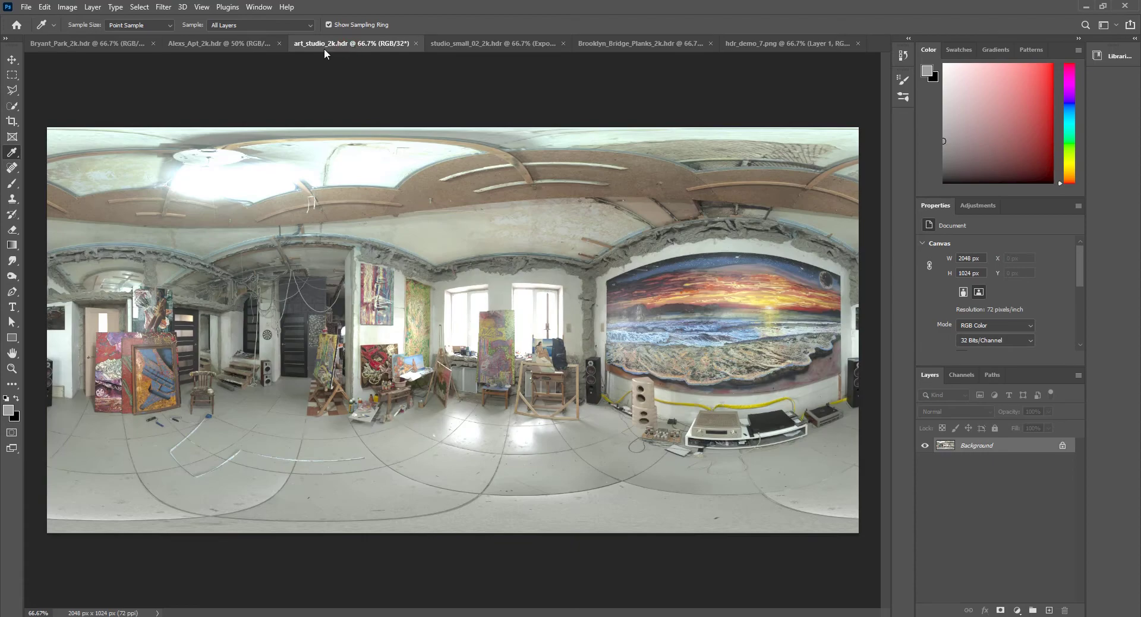
click(252, 44)
Switch to Chrome and browse the All HDRIs gallery on HDRI Haven, returning to its category overview
key(alt+Tab)
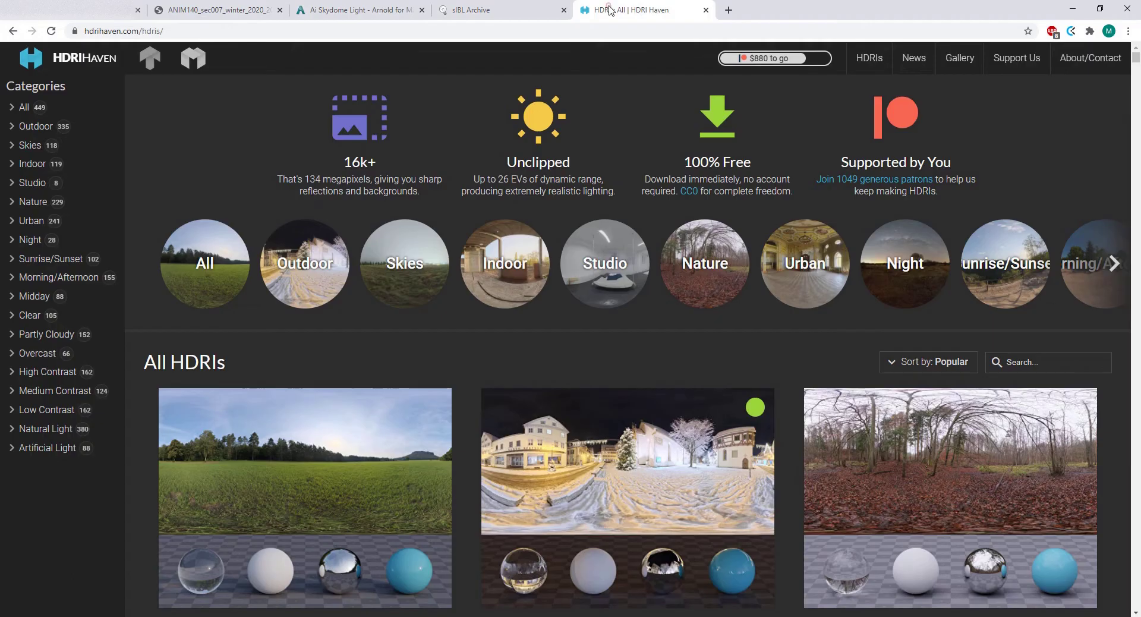
click(613, 10)
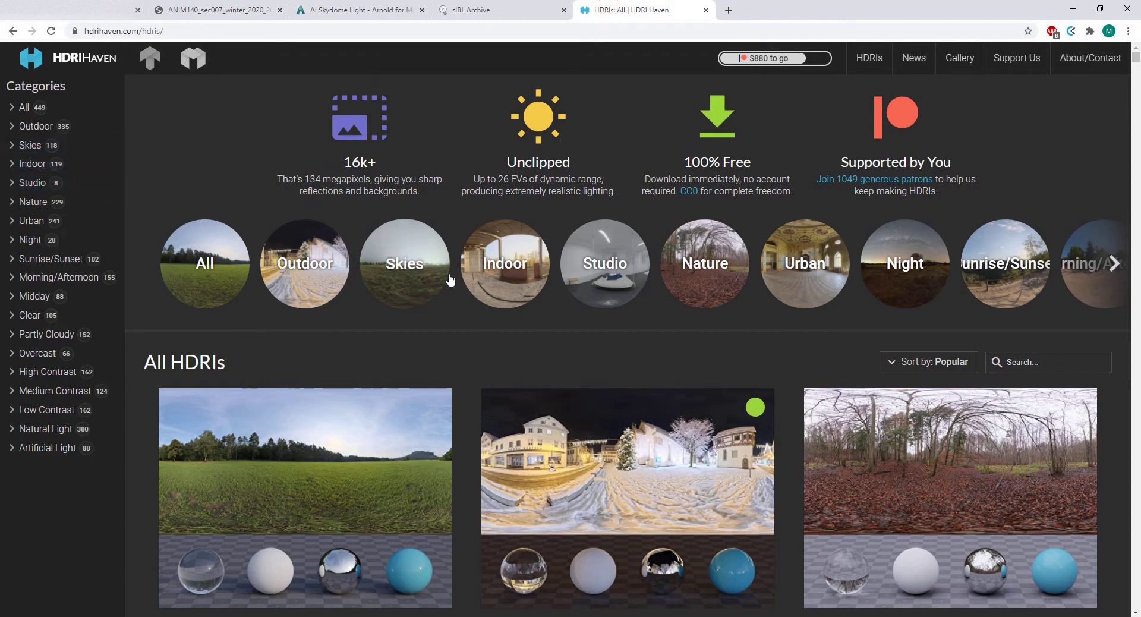
scroll(473, 399, down, 8)
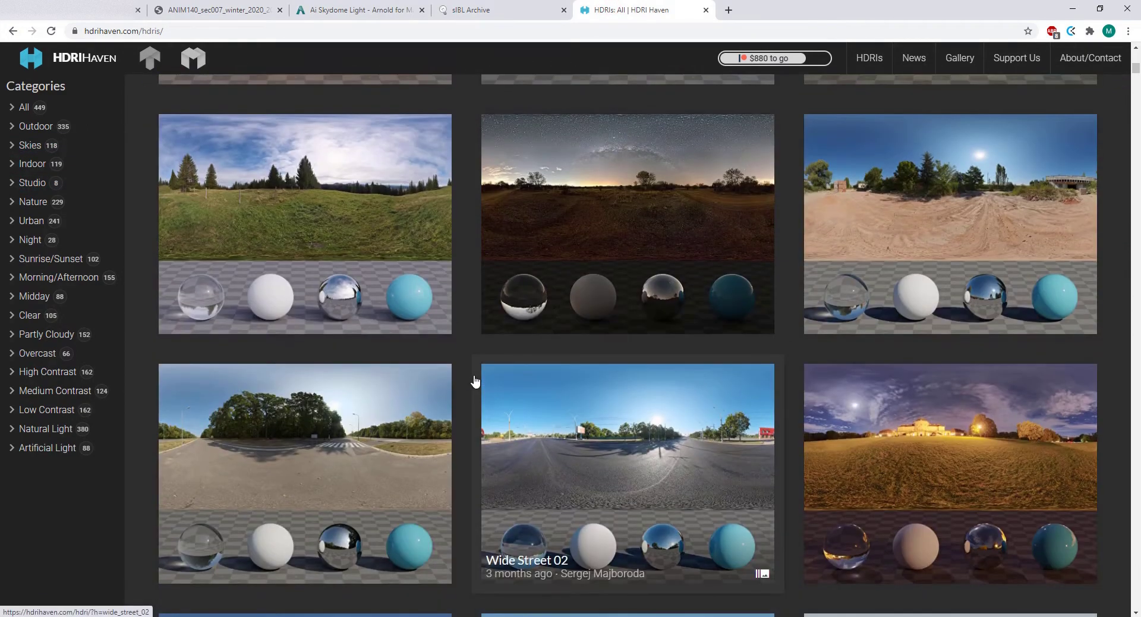
scroll(476, 383, up, 5)
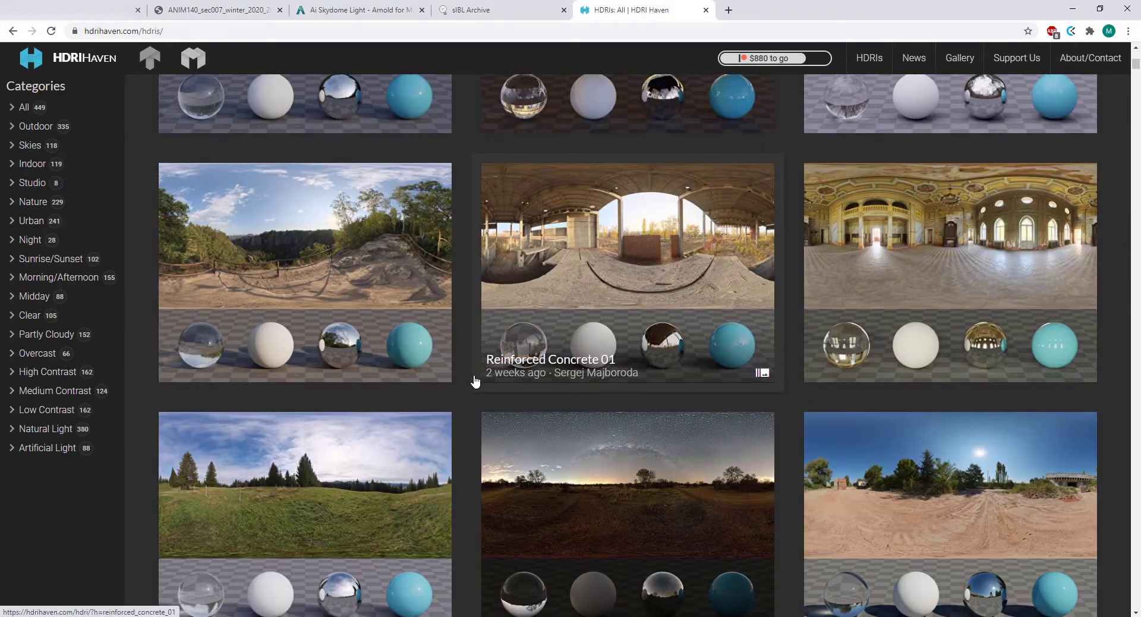
scroll(475, 381, up, 8)
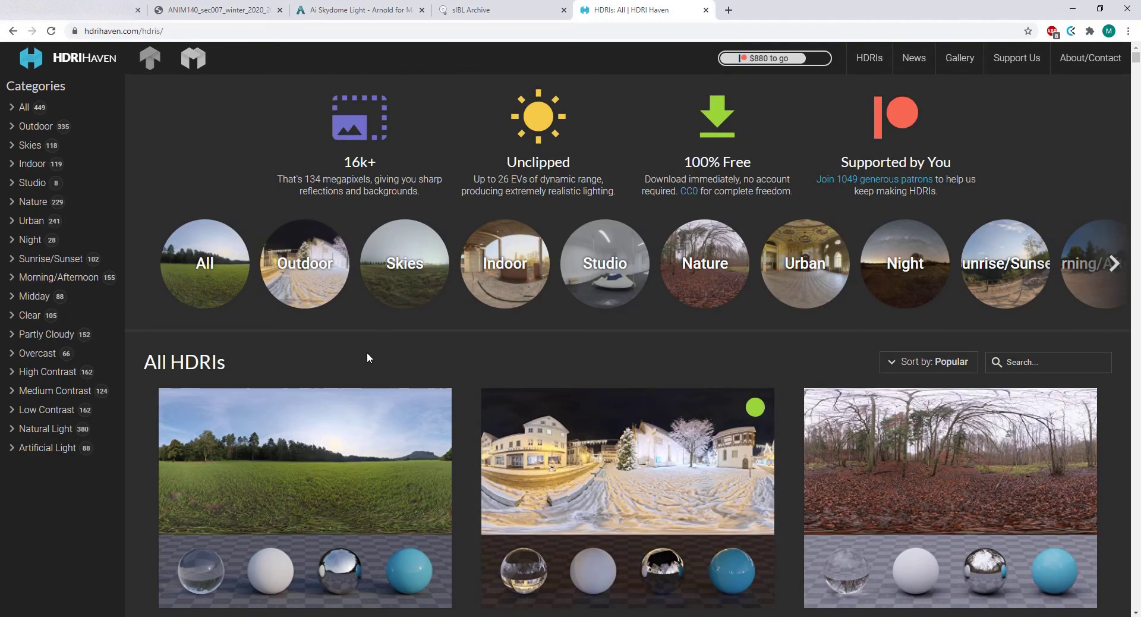
scroll(380, 351, down, 3)
scroll(399, 346, up, 3)
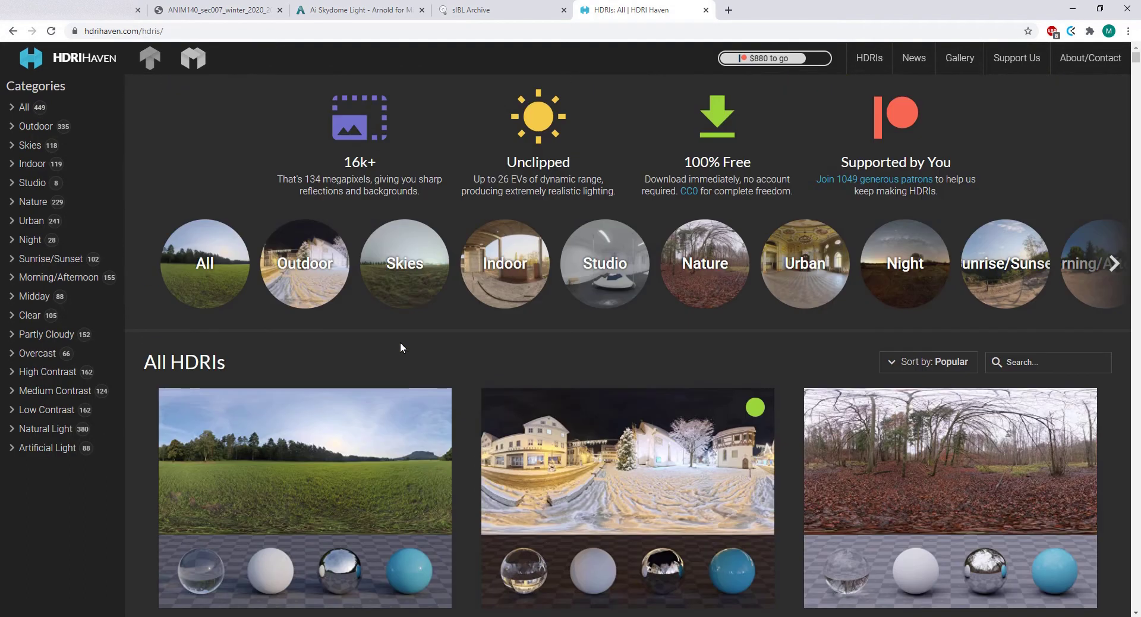
Compare the sIBL Archive and HDRI Haven download pages, ending on the sIBL Archive
click(465, 6)
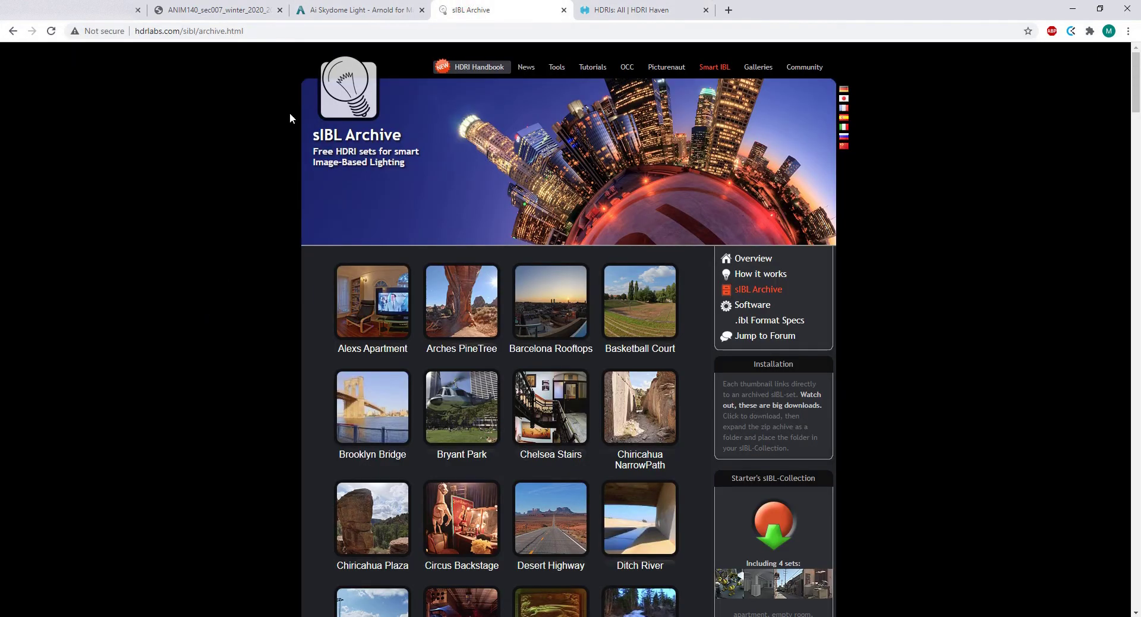
click(615, 5)
click(473, 9)
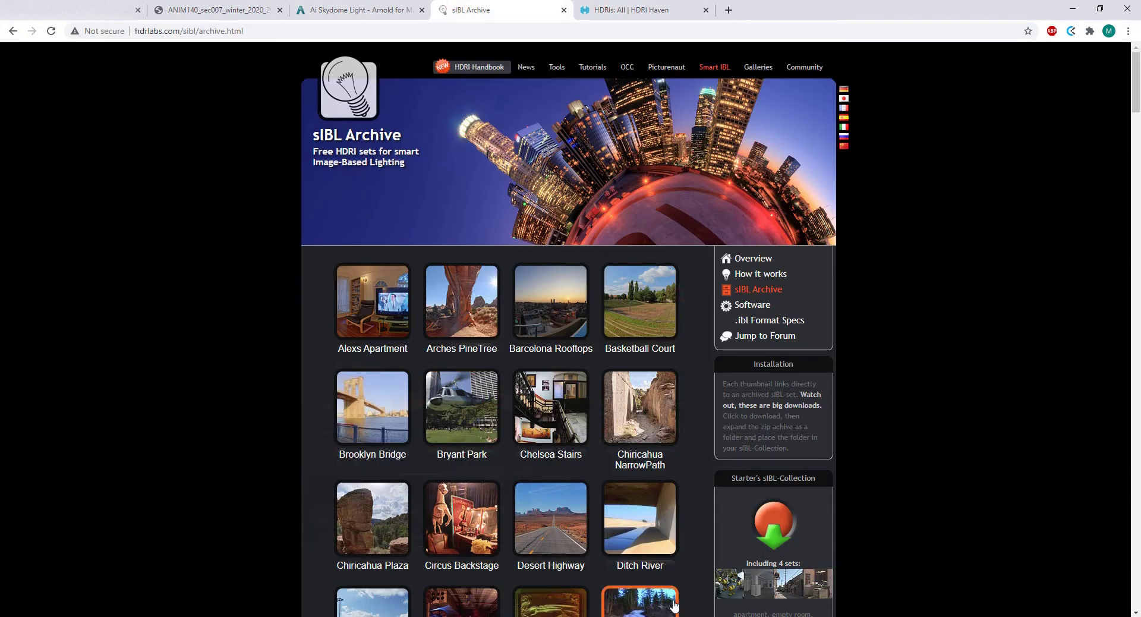
Switch back to Photoshop and set the Exposure adjustment of studio_small_02_2k.hdr to 0
key(alt+Tab)
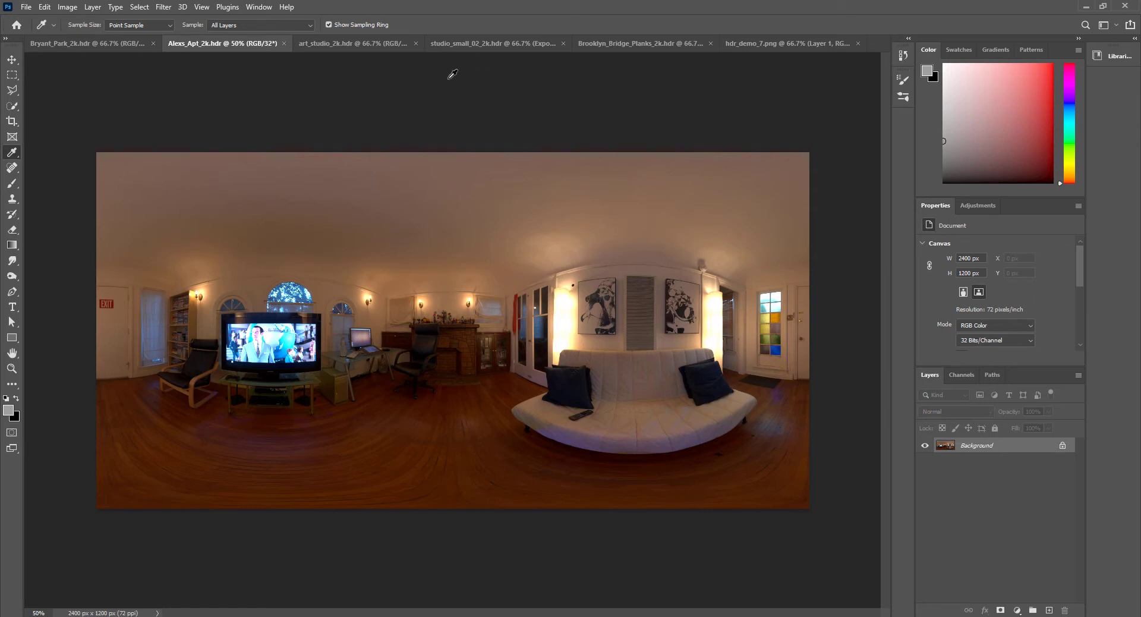
click(462, 45)
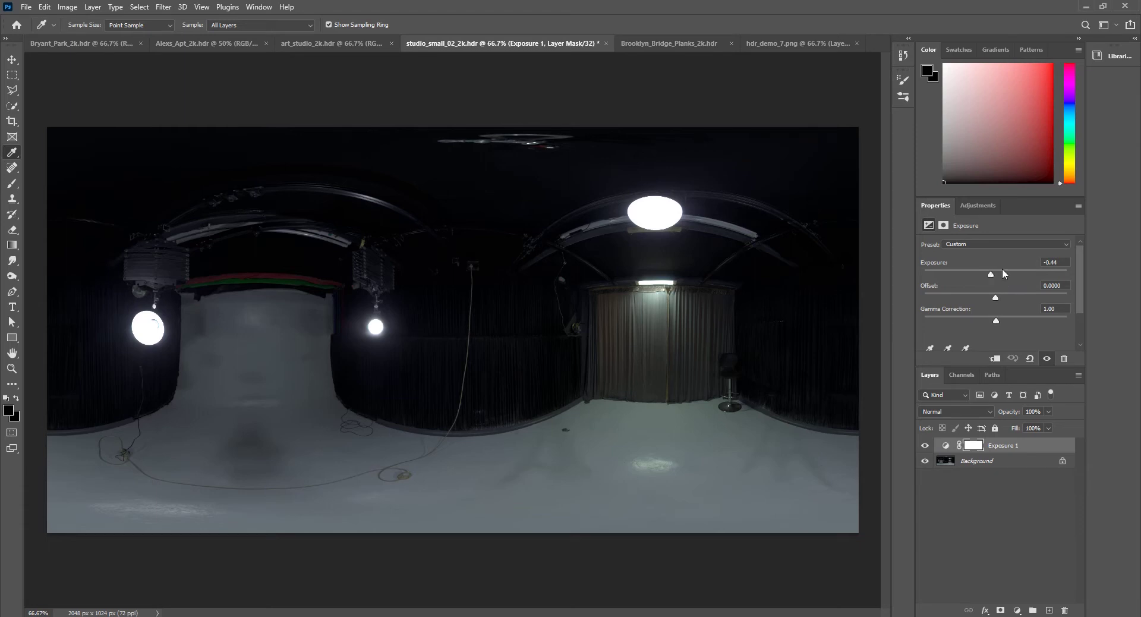
click(1064, 261)
text(0)
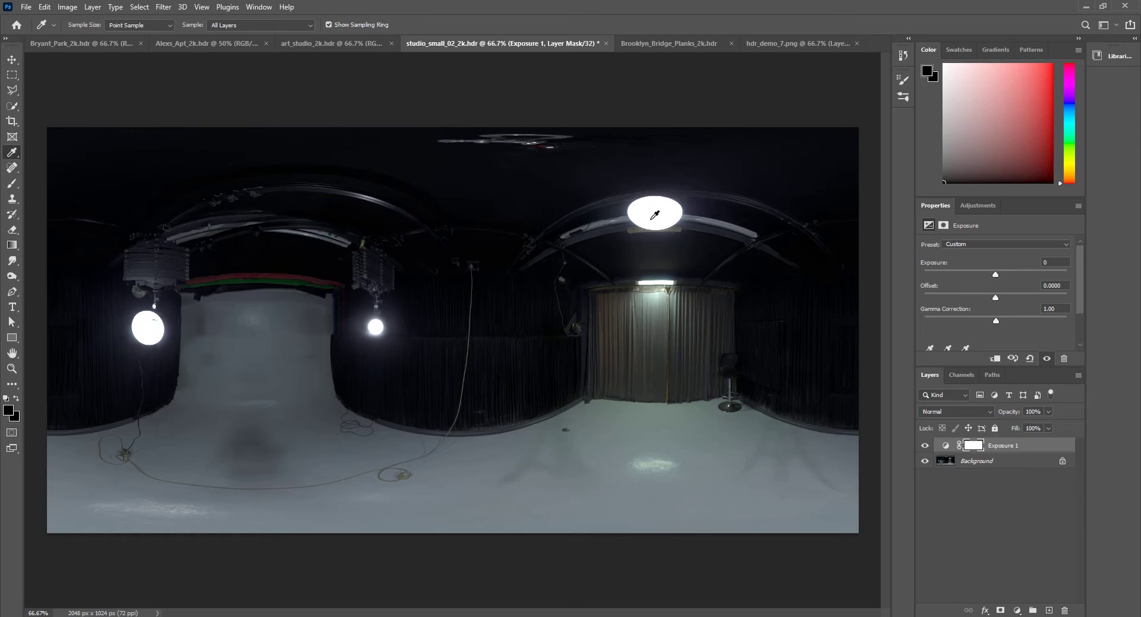
Sample the bright oval light above the studio curtain and examine its 32-bit colour values in the Color Picker
click(674, 212)
click(927, 73)
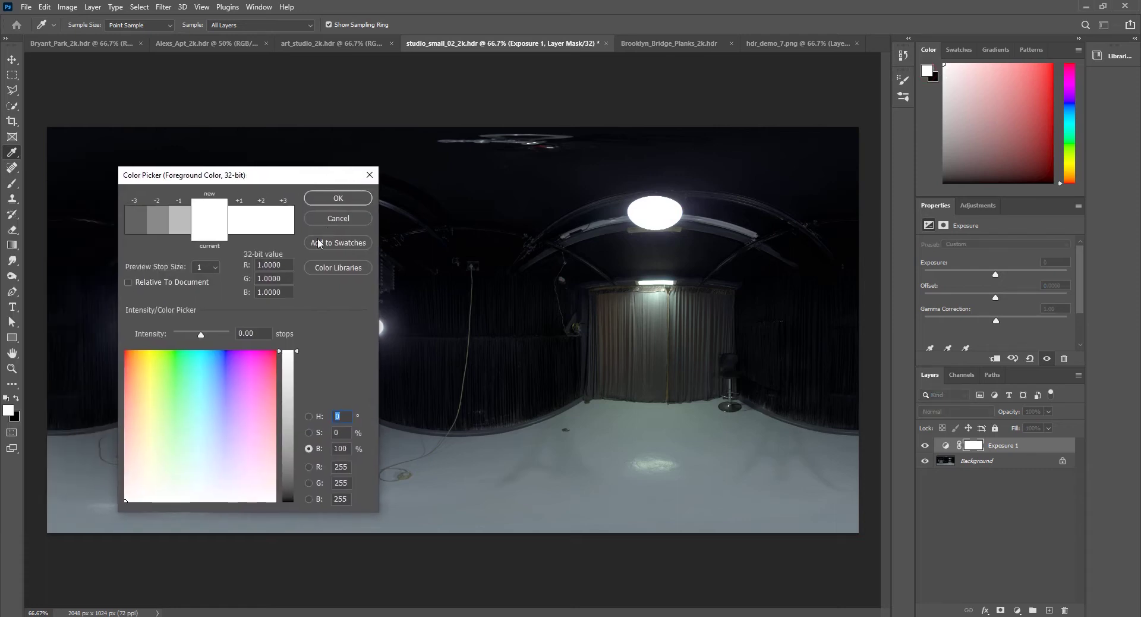
click(371, 176)
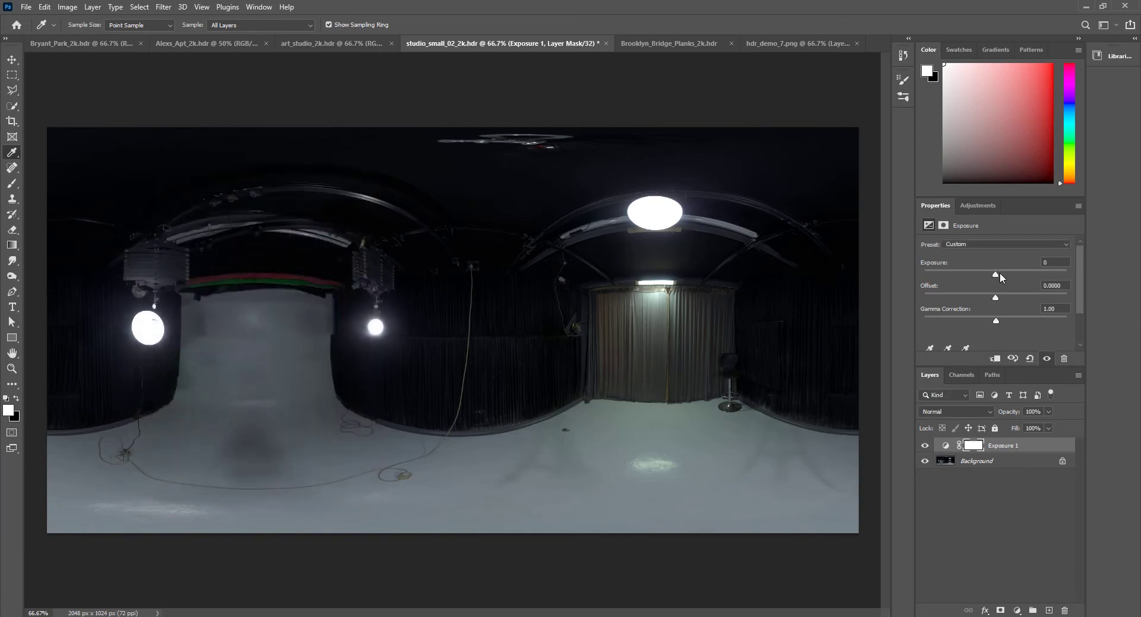
Preview the studio panorama at Exposure values of about -5.67 and +2.78, and return the Exposure to 0
drag(996, 276, 950, 276)
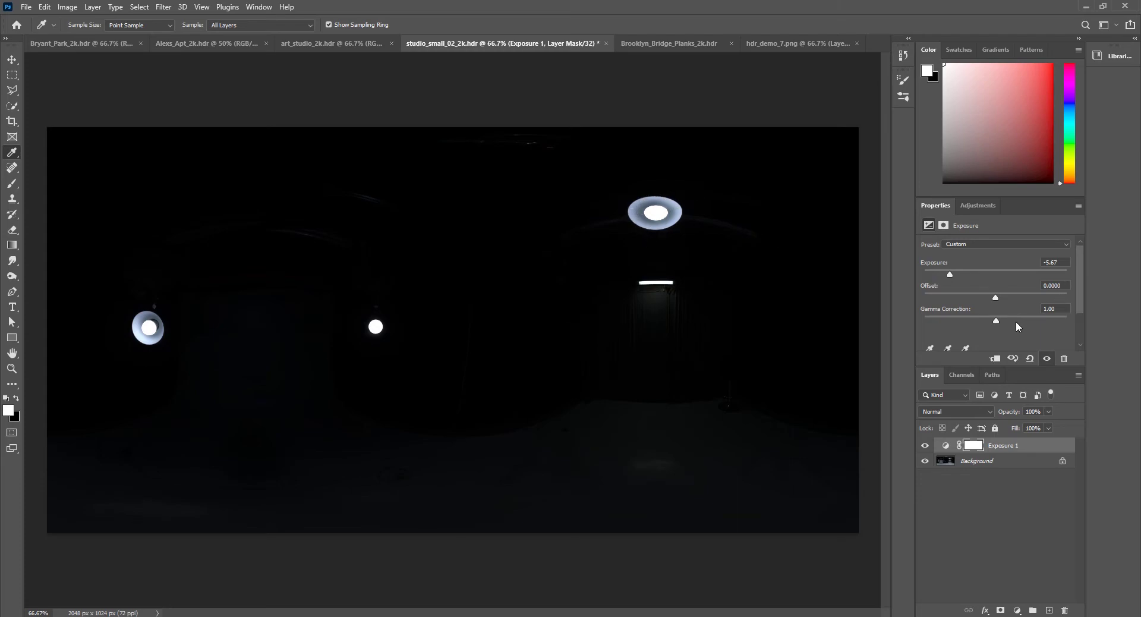
drag(950, 272, 1024, 275)
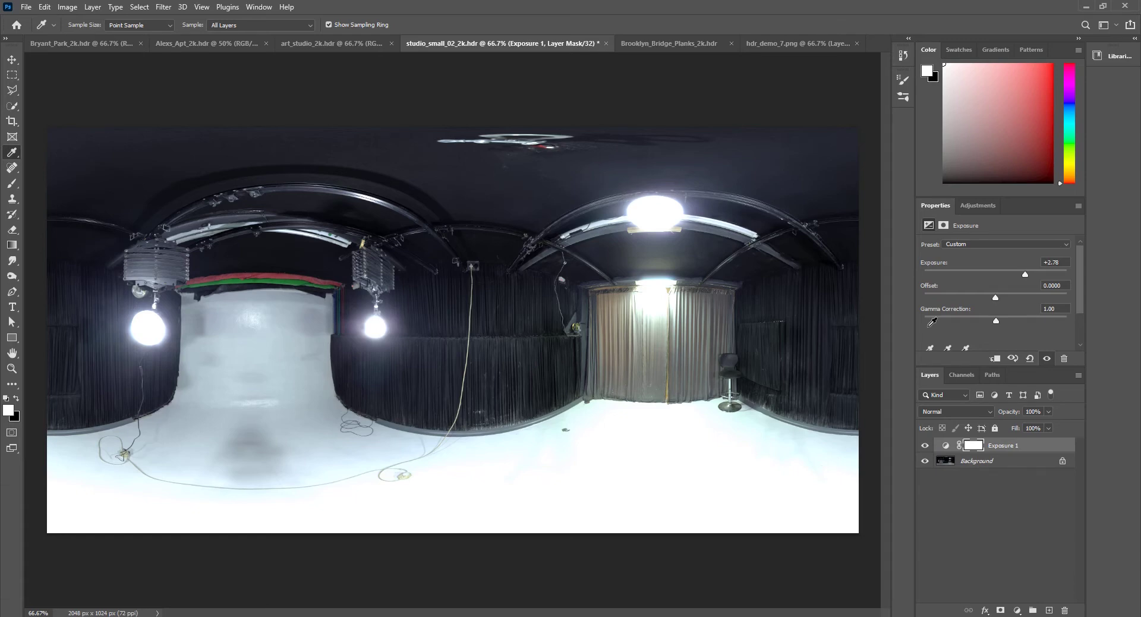
drag(1025, 274, 997, 277)
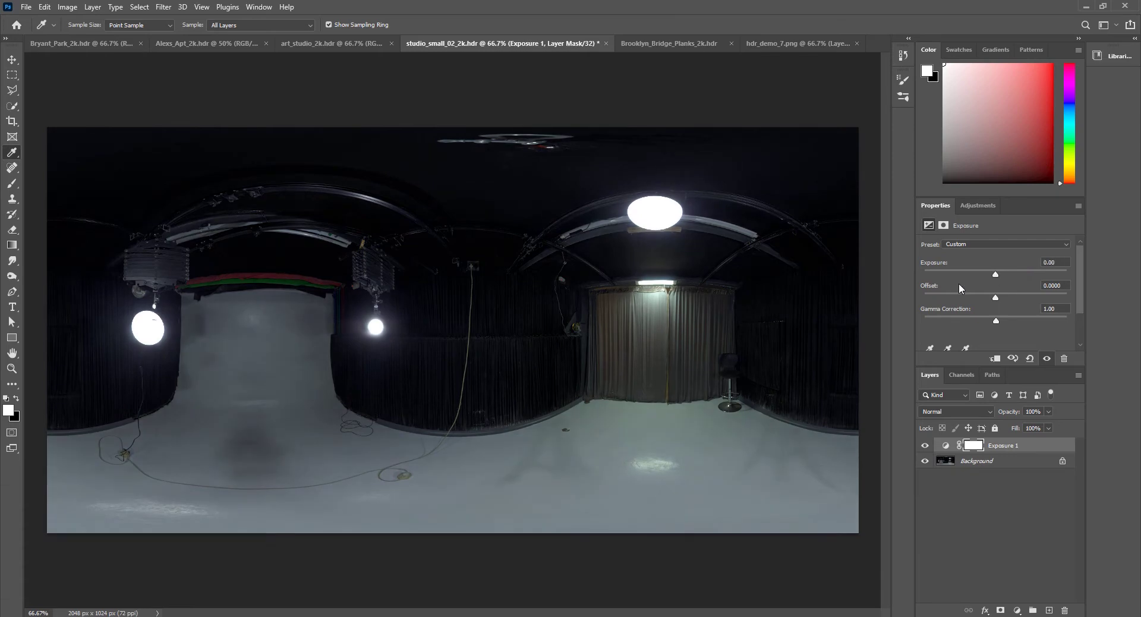
In Brooklyn_Bridge_Planks_2k.hdr, set the Exposure to 0, preview the sky at about -1.94, and return the Exposure to 0
click(660, 44)
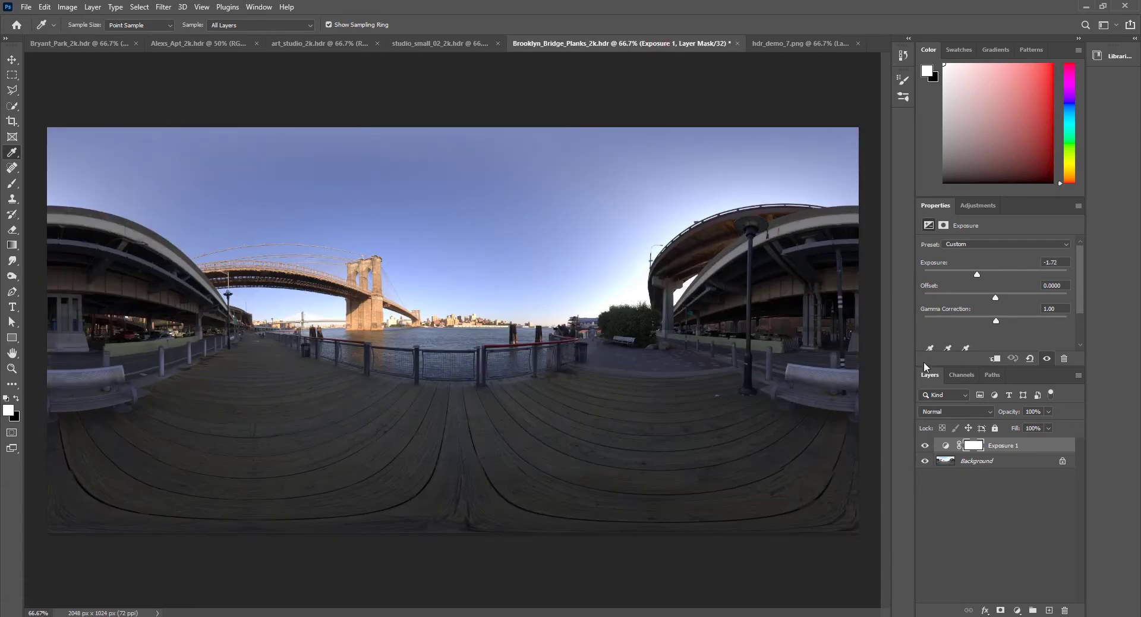
click(1048, 261)
text(0)
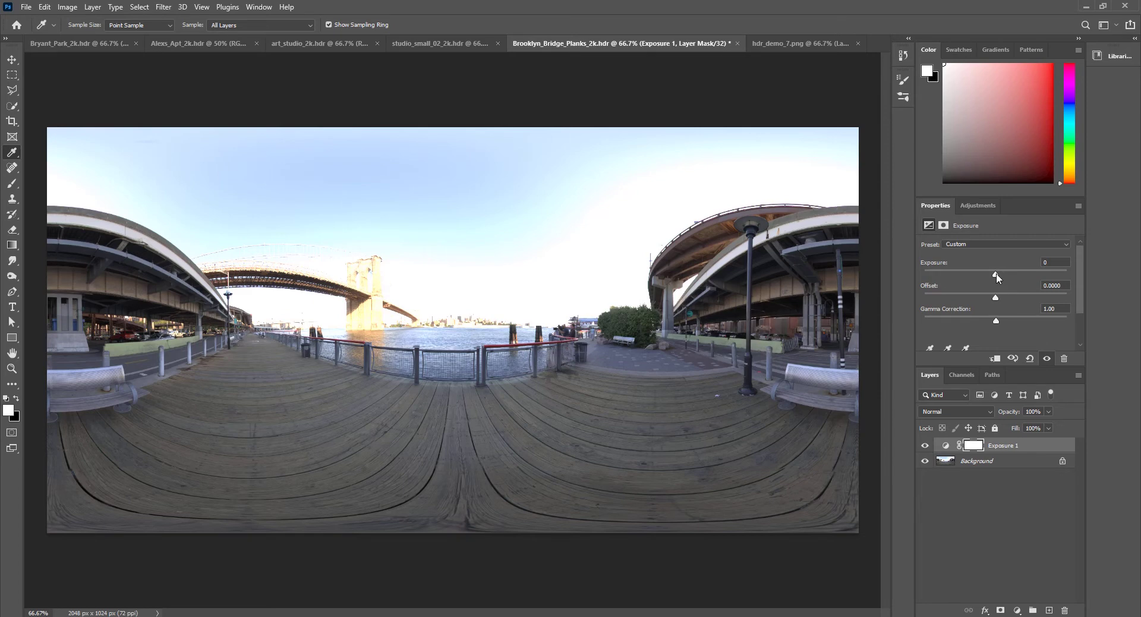
drag(996, 274, 974, 275)
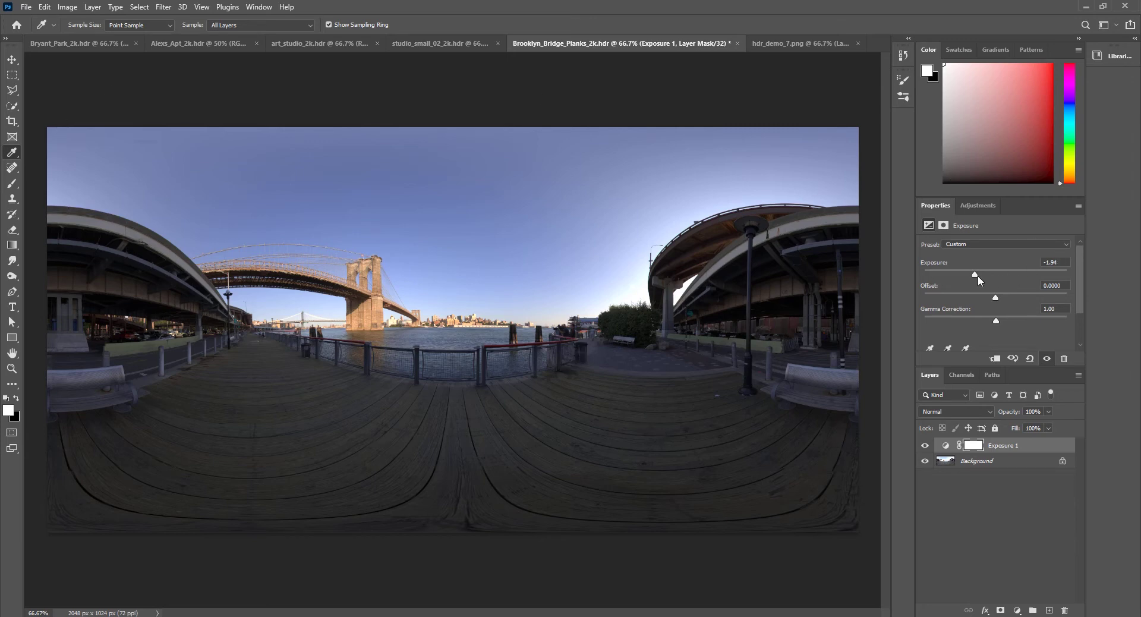
drag(978, 276, 997, 280)
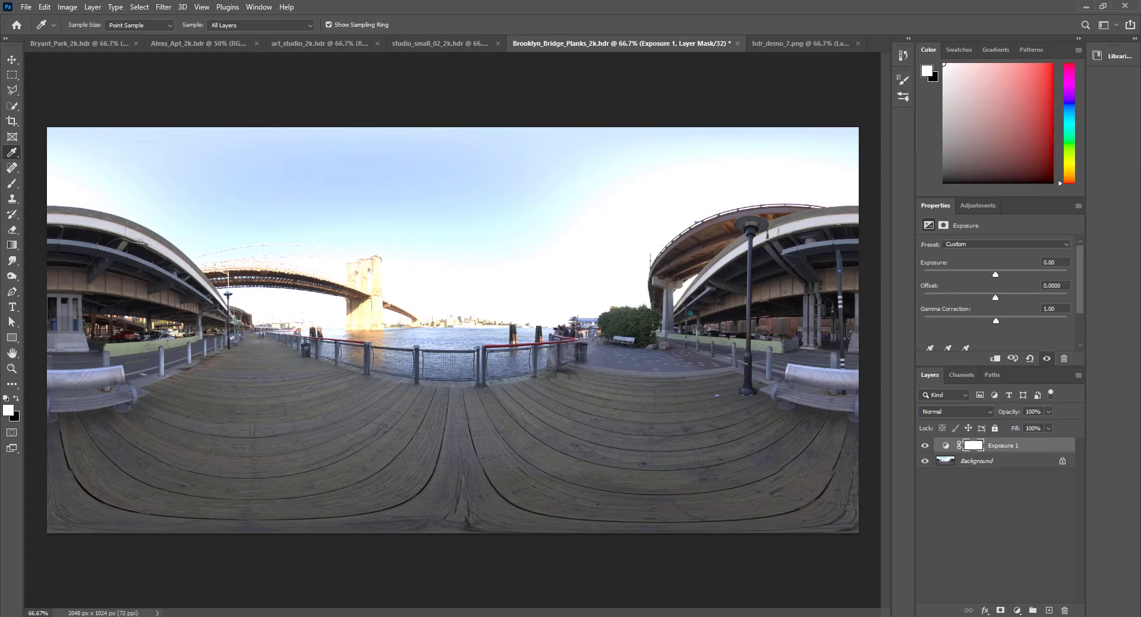
Switch to Maya and map aiSkyDomeLight2's Color with a File texture using art_studio_2k.hdr from the sourceimages folder
mouse_move(532, 612)
click(533, 591)
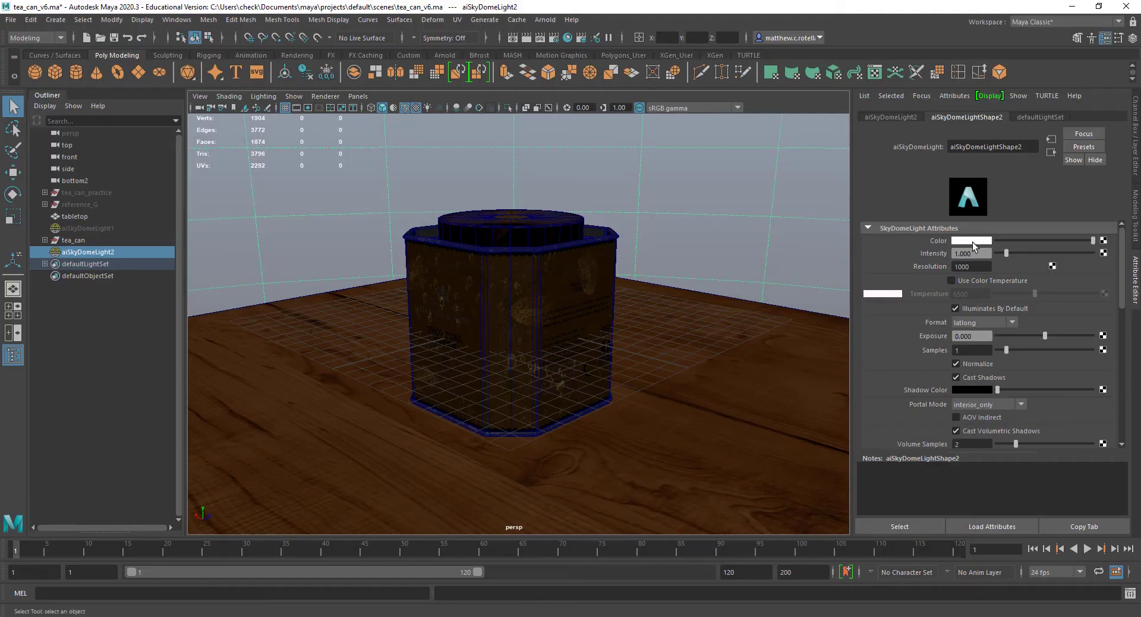
click(1103, 241)
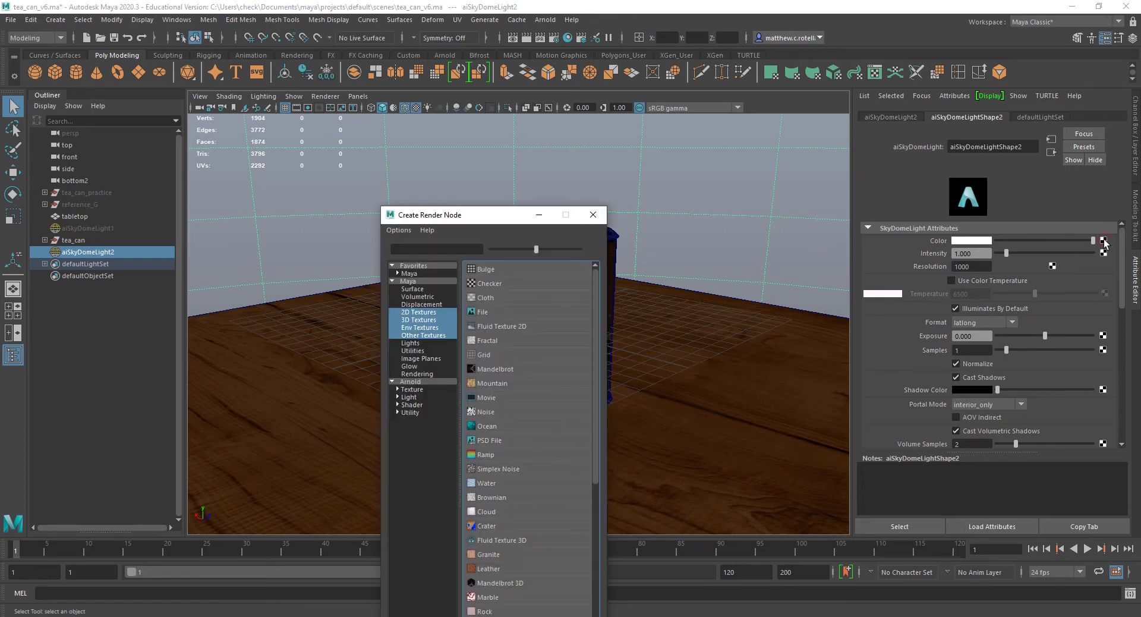
click(498, 312)
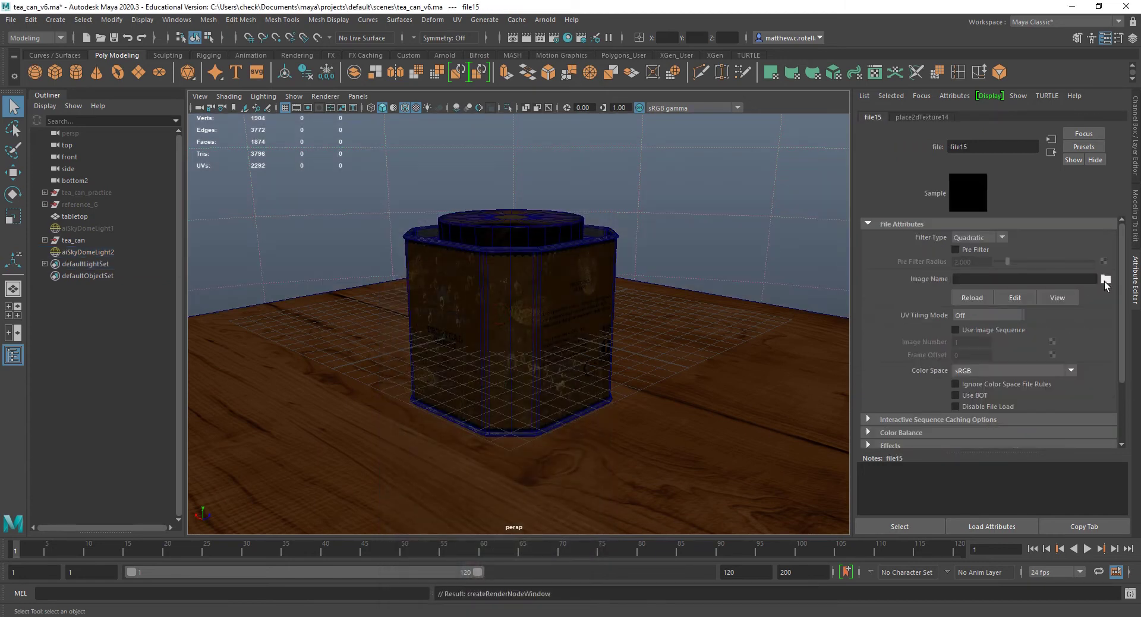
click(1106, 279)
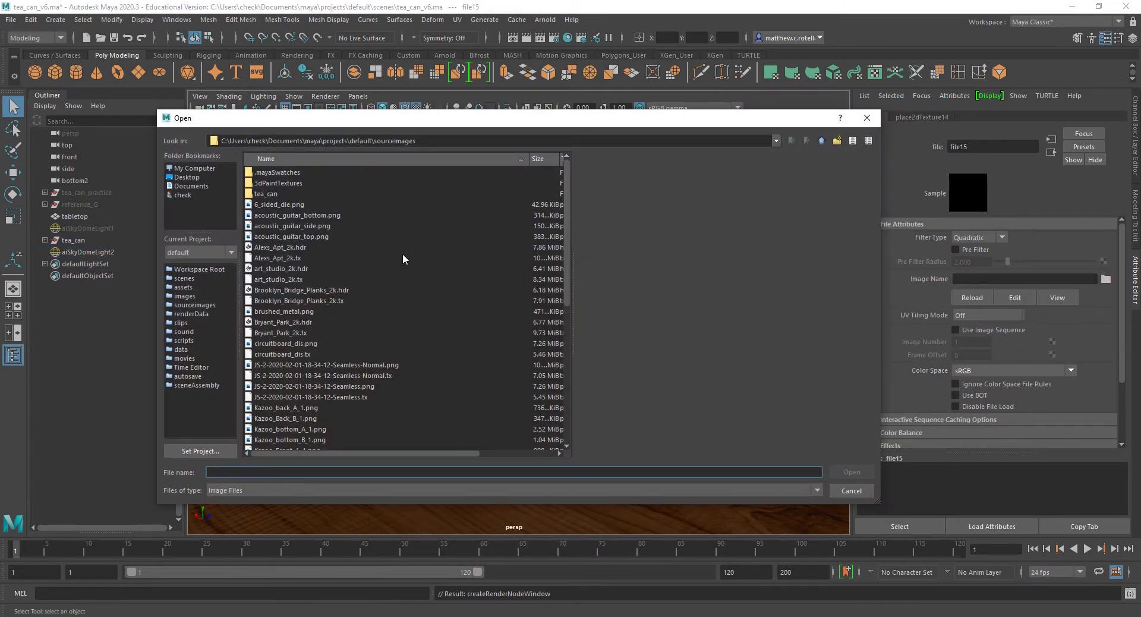
click(324, 268)
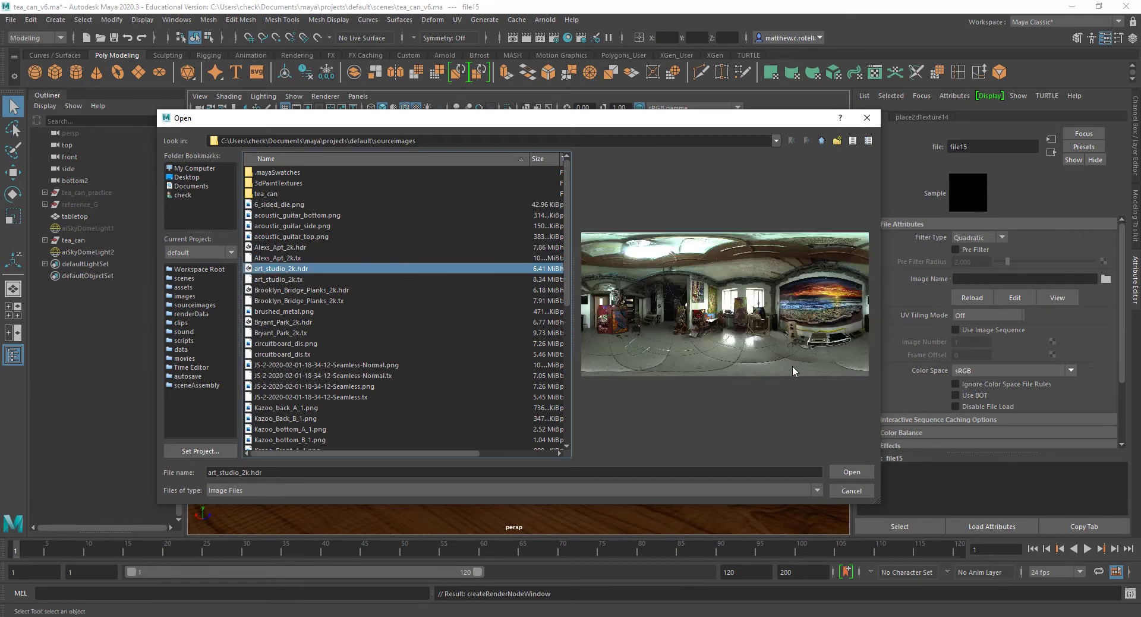
click(850, 471)
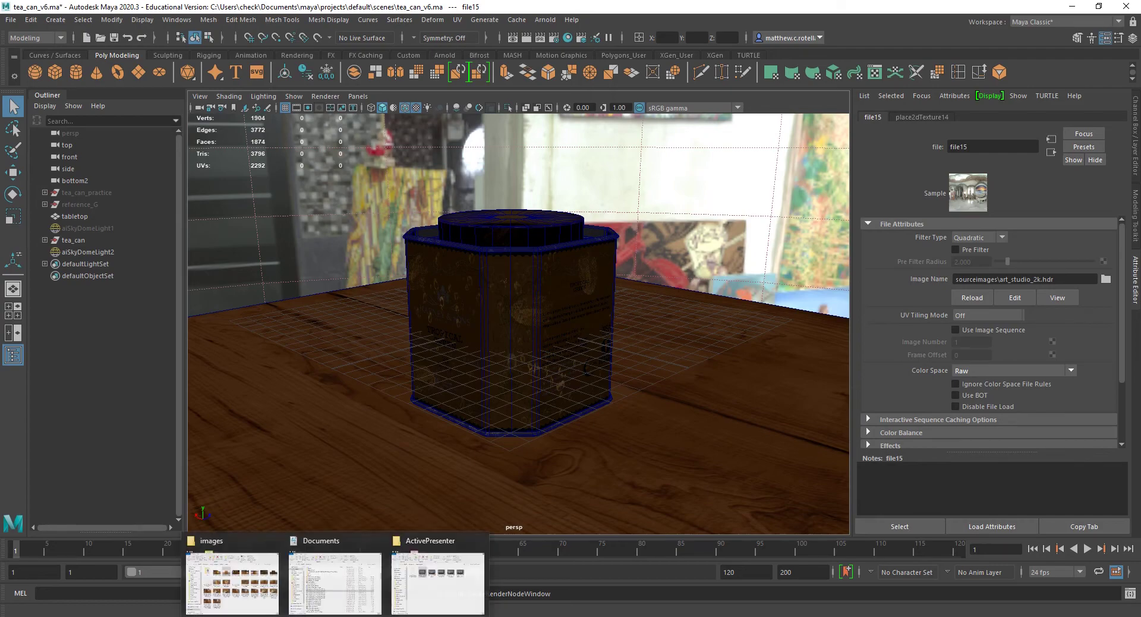
Open hdr_demo_2.png from File Explorer's images folder in Photos, and examine the previous render, hdr_demo_1.png, full screen
click(257, 580)
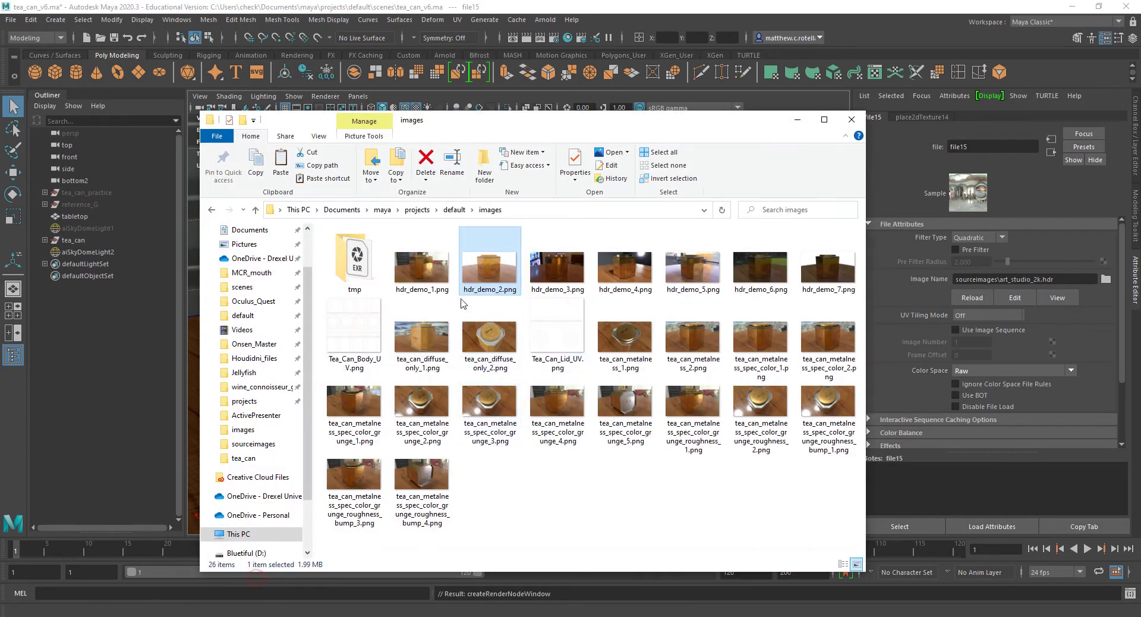
double_click(486, 259)
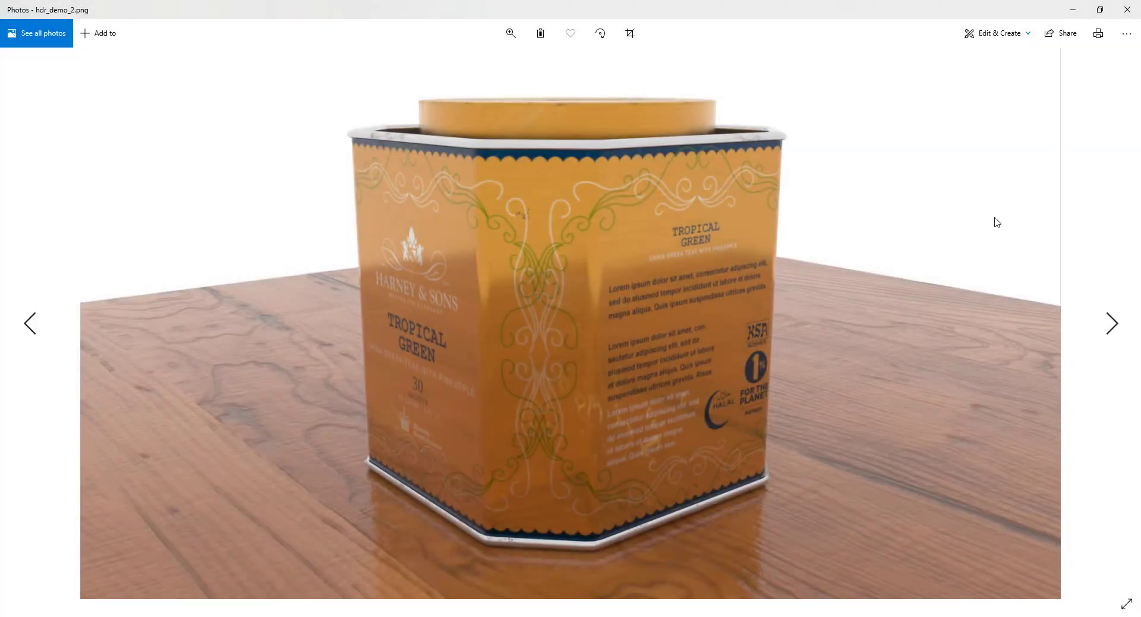
click(28, 322)
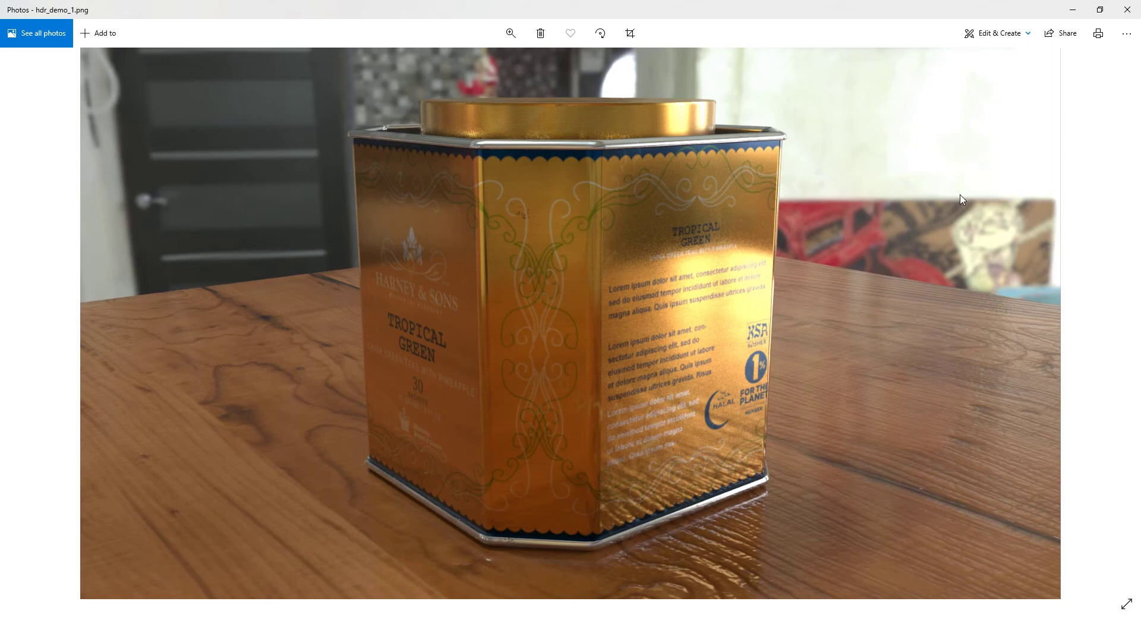
click(1126, 604)
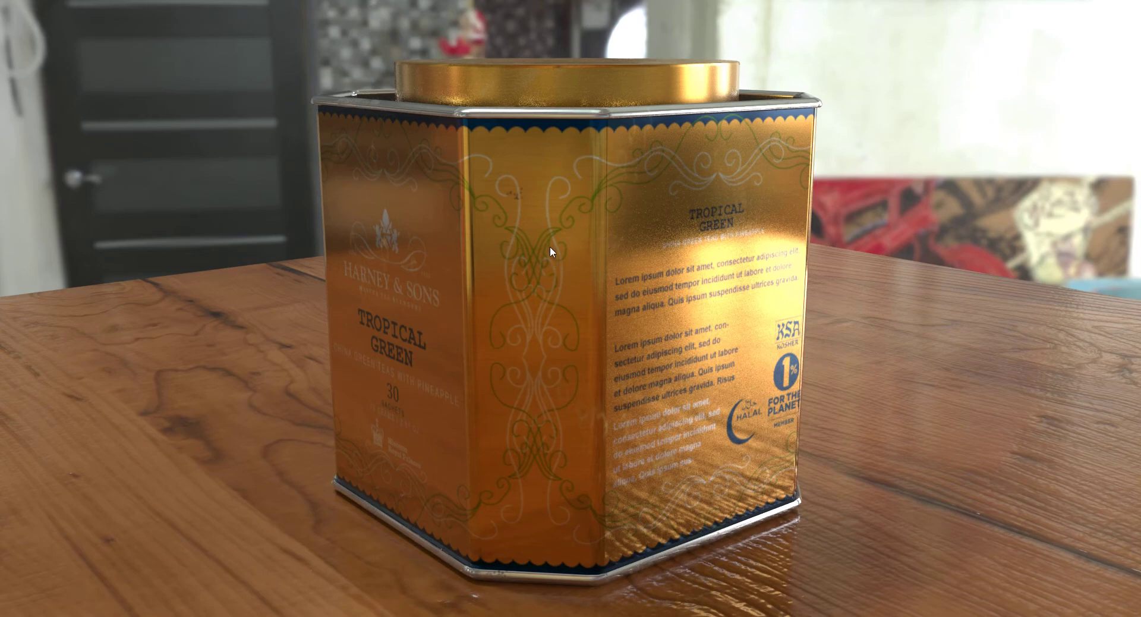
key(Escape)
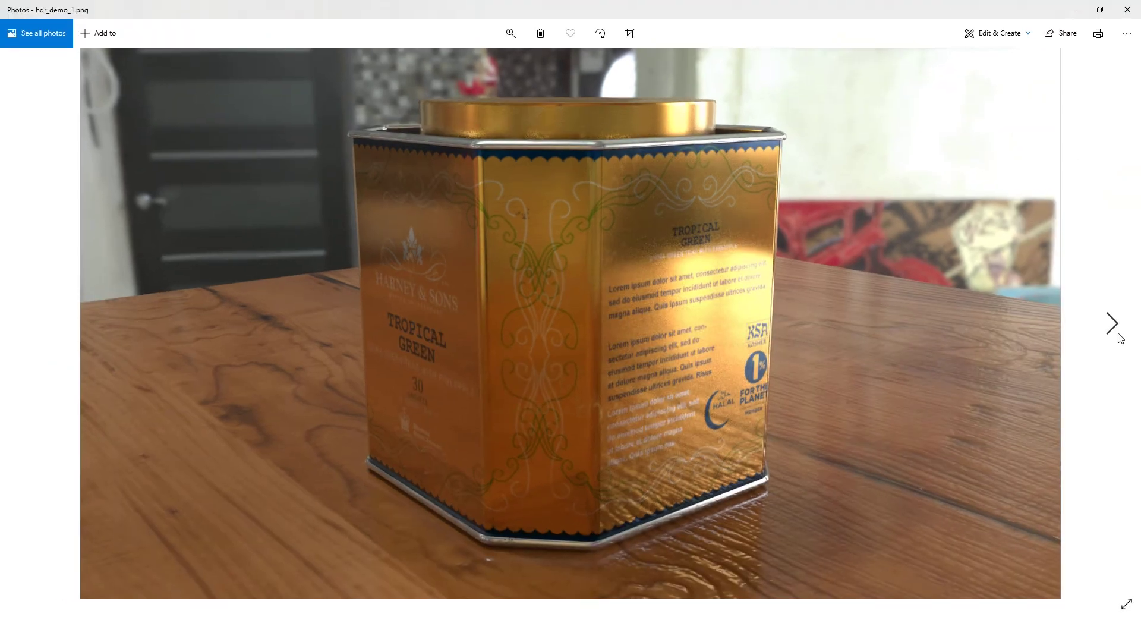
Compare the hdr_demo_3.png and hdr_demo_4.png renders in Photos with Alexs_Apt_2k.hdr and studio_small_02_2k.hdr in Photoshop
click(1118, 336)
click(1116, 331)
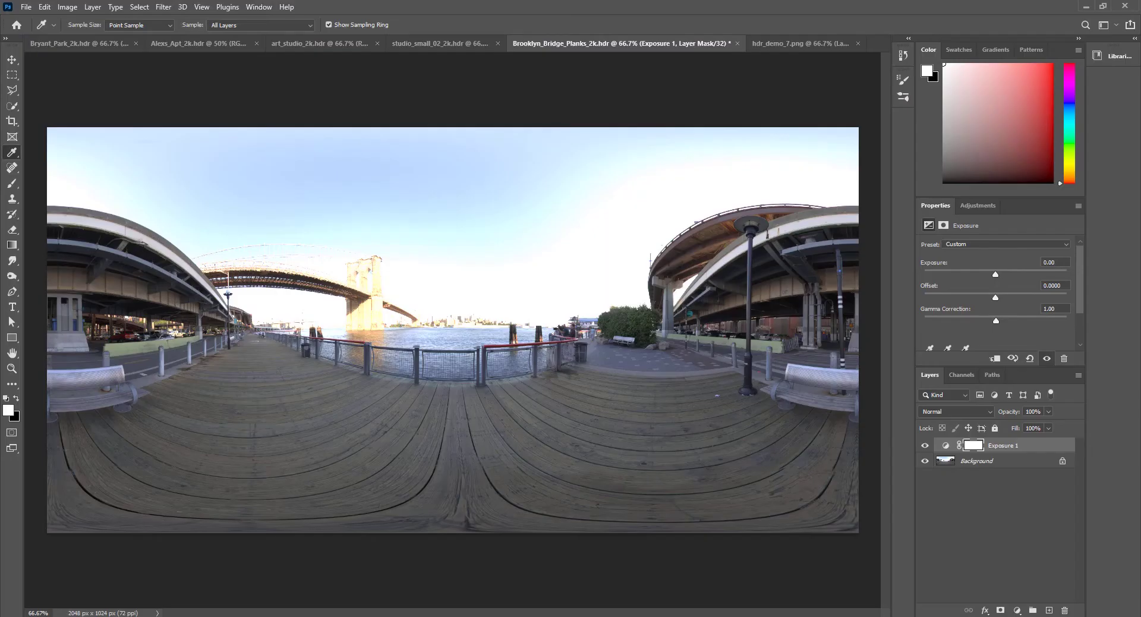
click(189, 44)
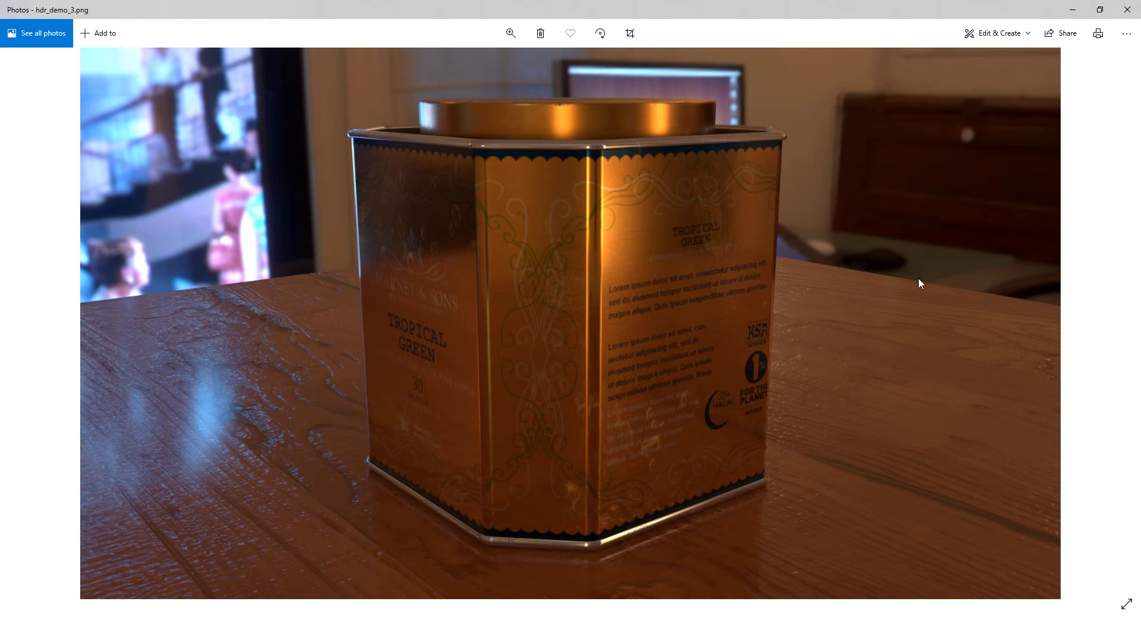
click(1113, 327)
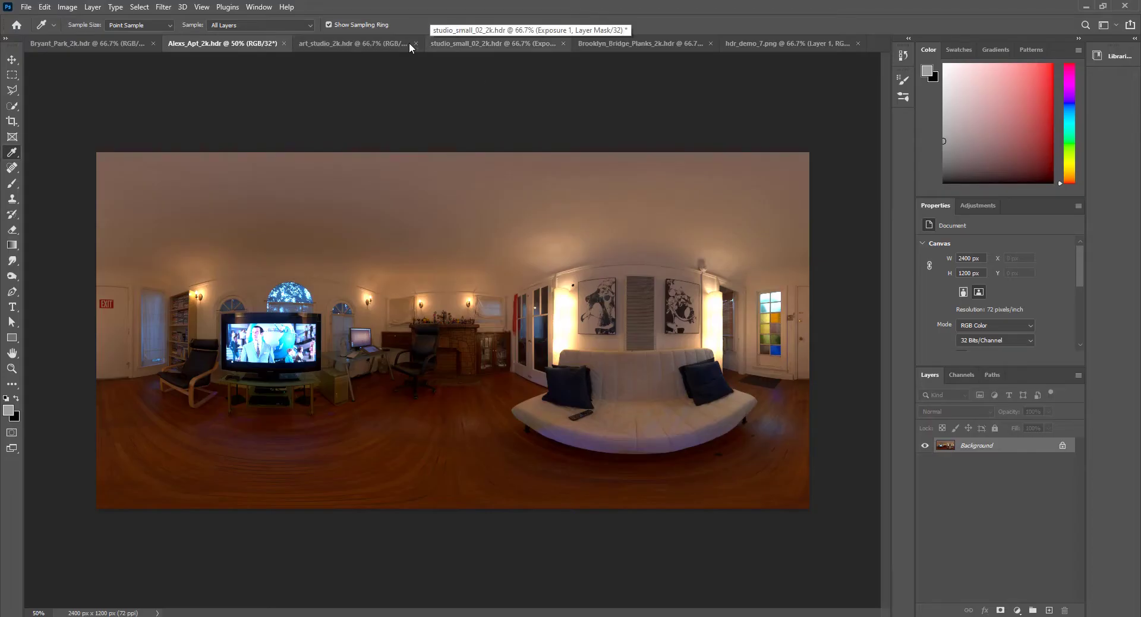
click(477, 43)
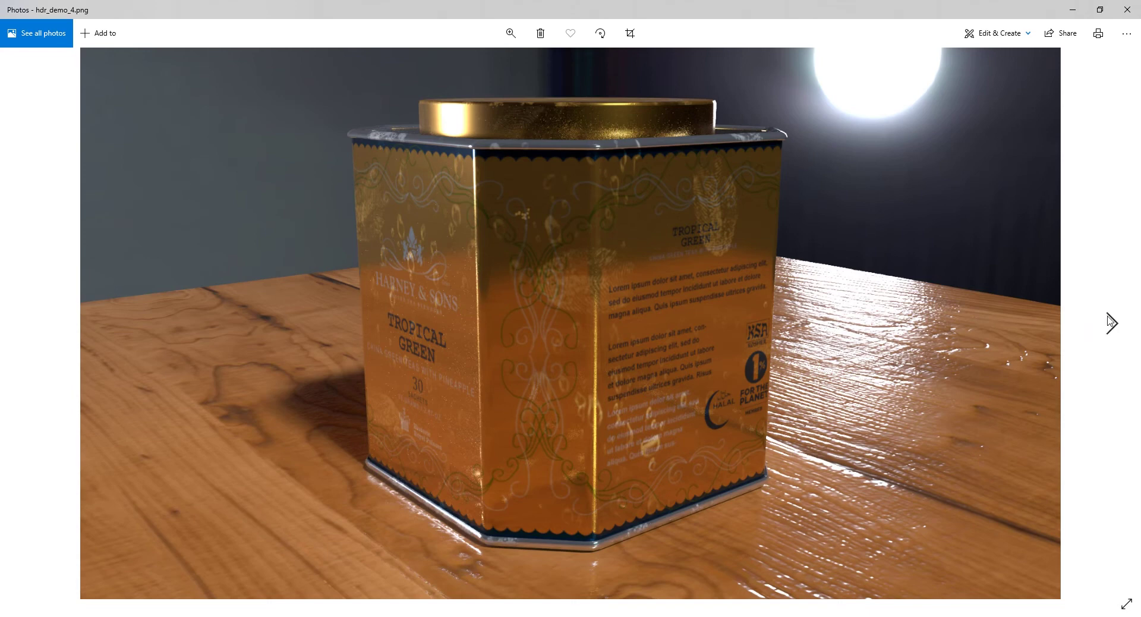
View the hdr_demo_5.png and hdr_demo_6.png renders, and compare them with Brooklyn_Bridge_Planks_2k.hdr and Bryant_Park_2k.hdr in Photoshop
click(1110, 322)
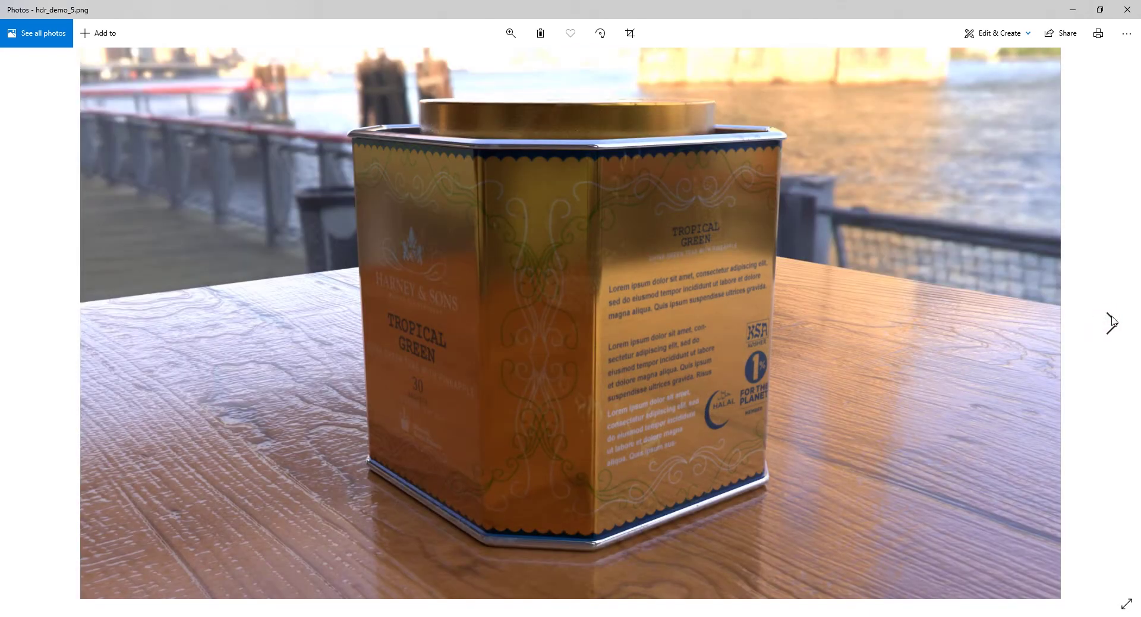
click(1111, 322)
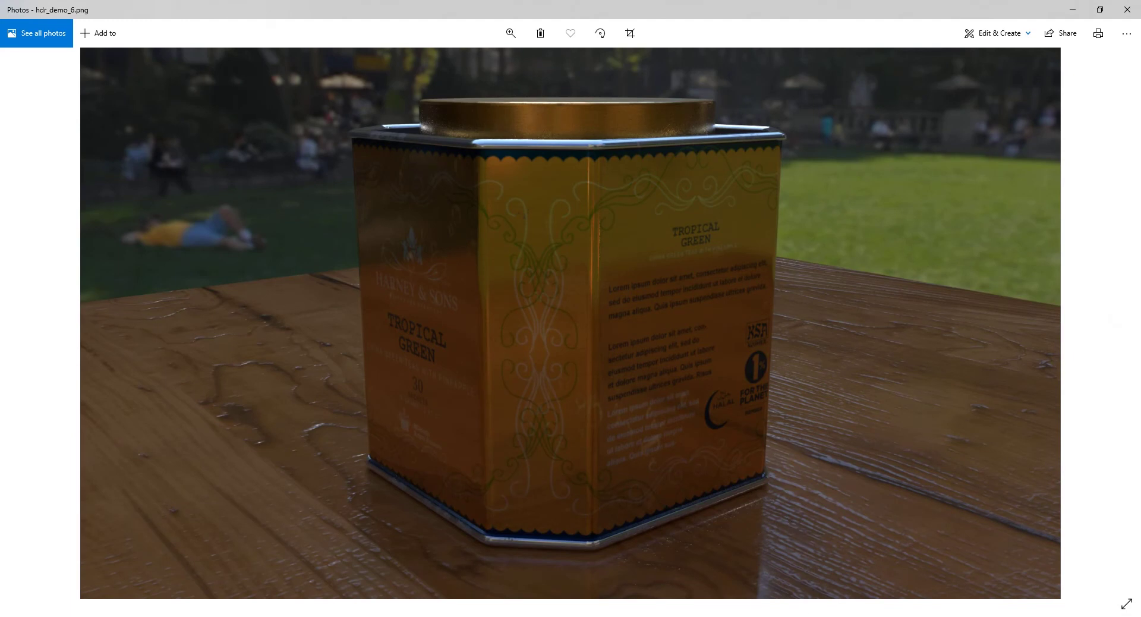
key(alt+Tab)
click(683, 44)
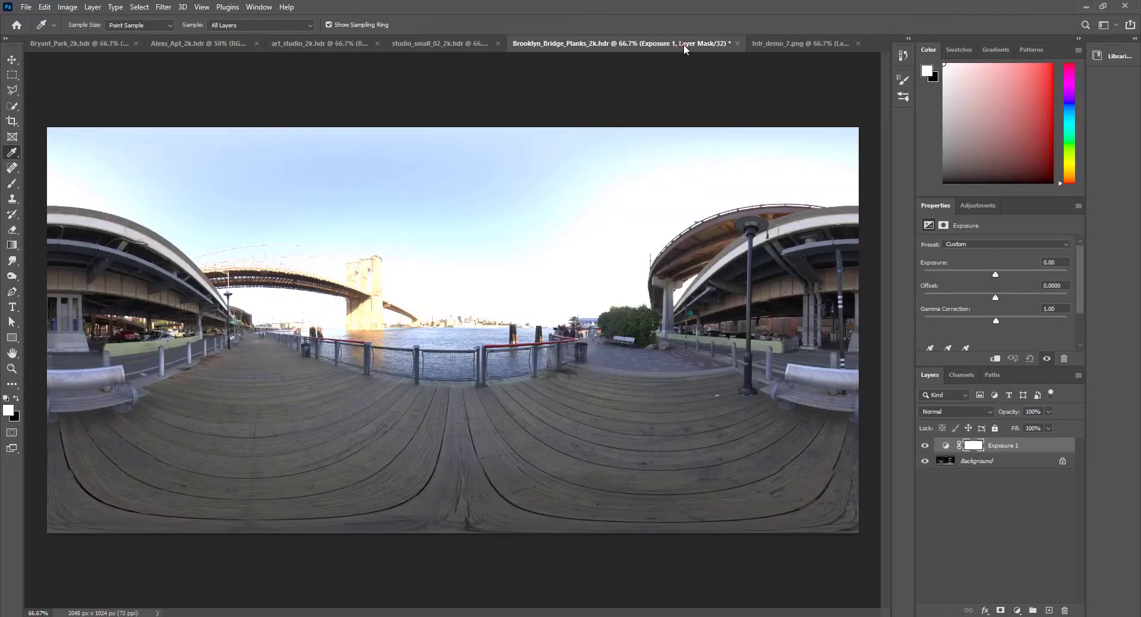
click(59, 44)
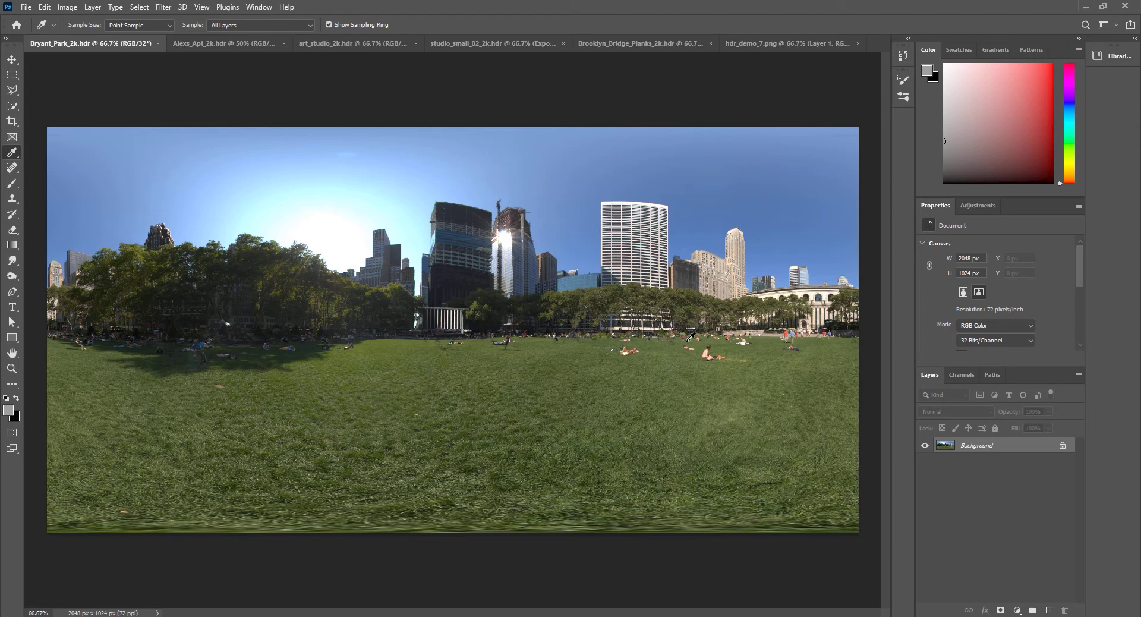
Switch to Chrome and read the Resolution and Format sections of Arnold's Ai Skydome Light documentation
key(alt+Tab)
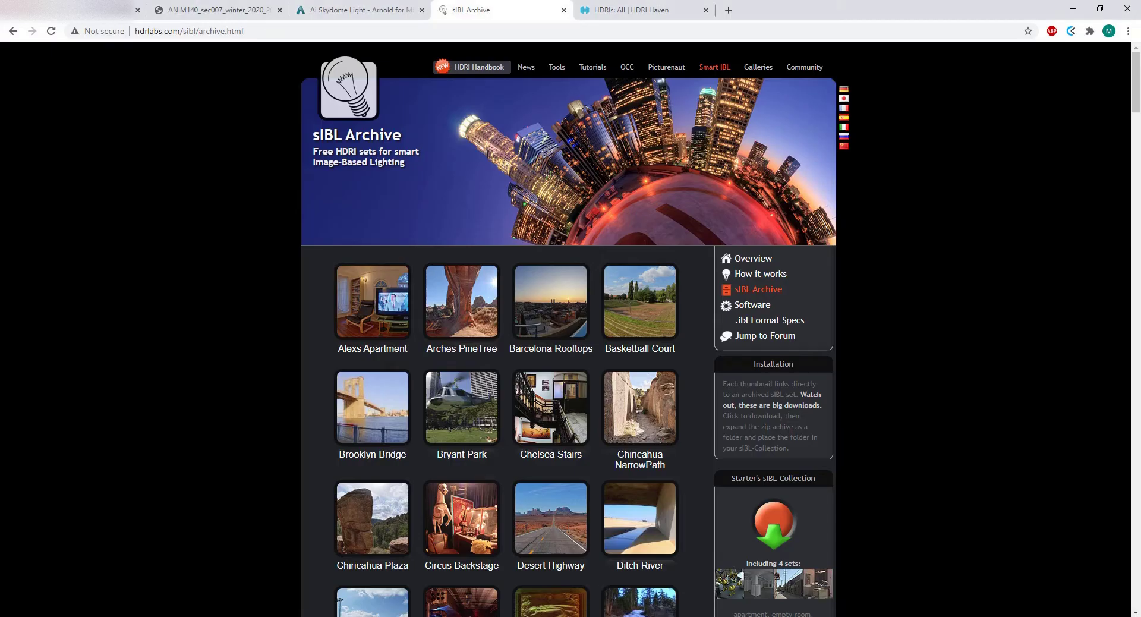
click(334, 5)
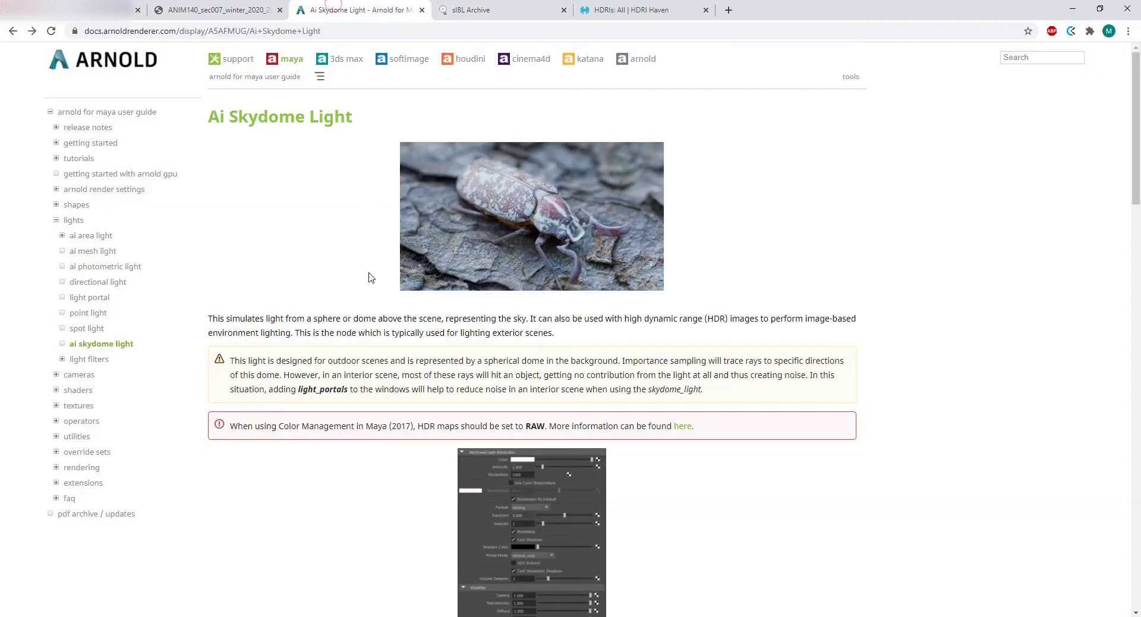
scroll(369, 280, down, 4)
scroll(365, 290, down, 2)
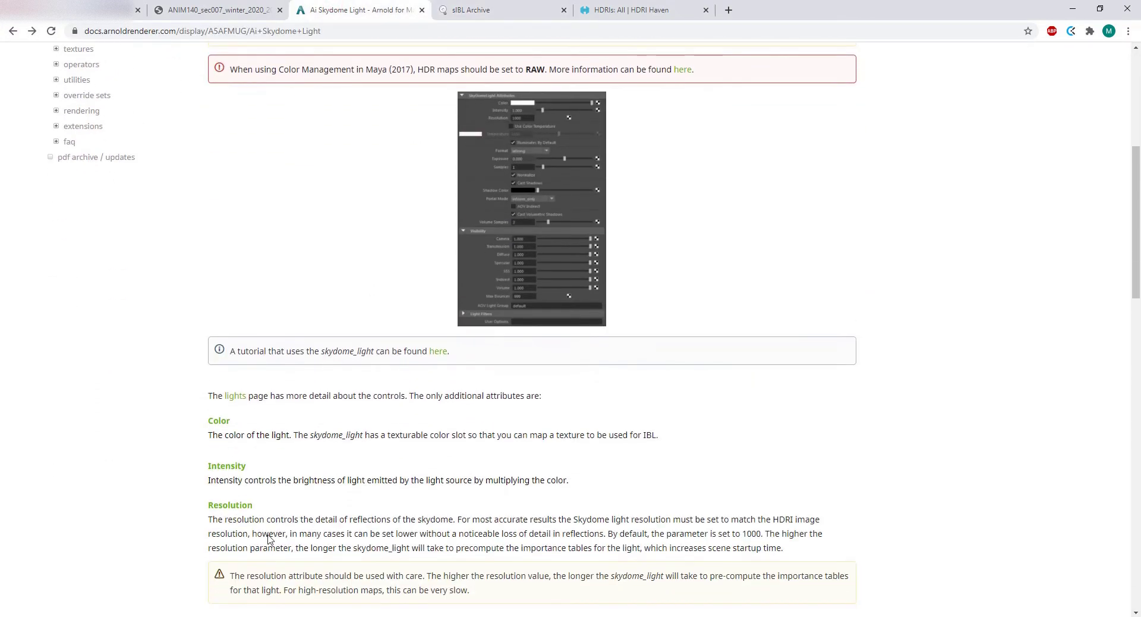
scroll(657, 426, down, 4)
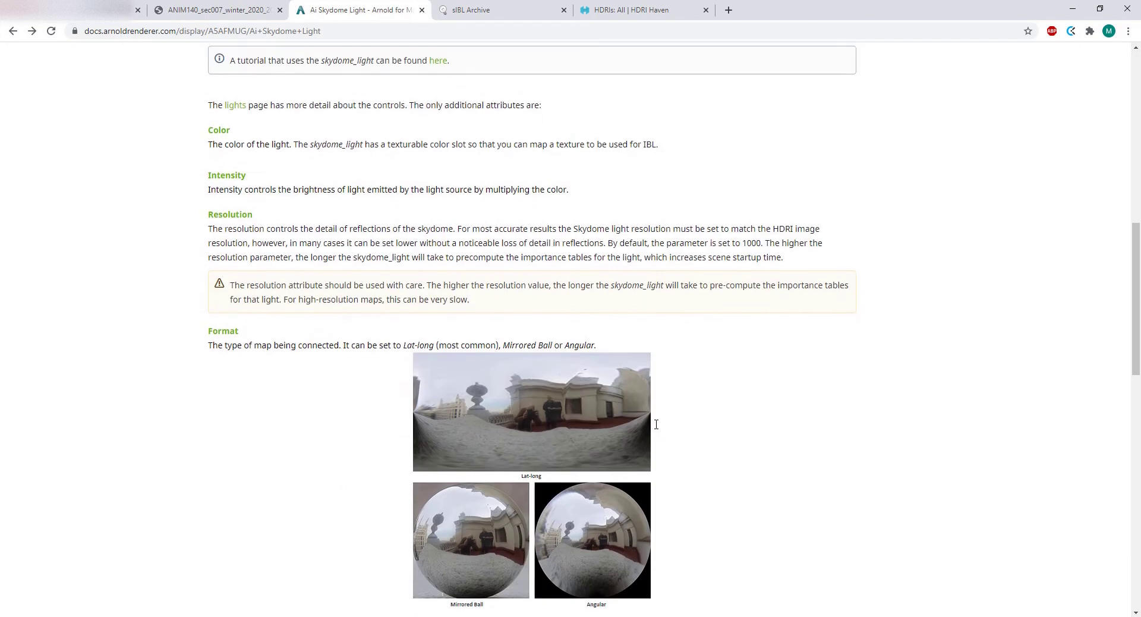
scroll(656, 426, up, 10)
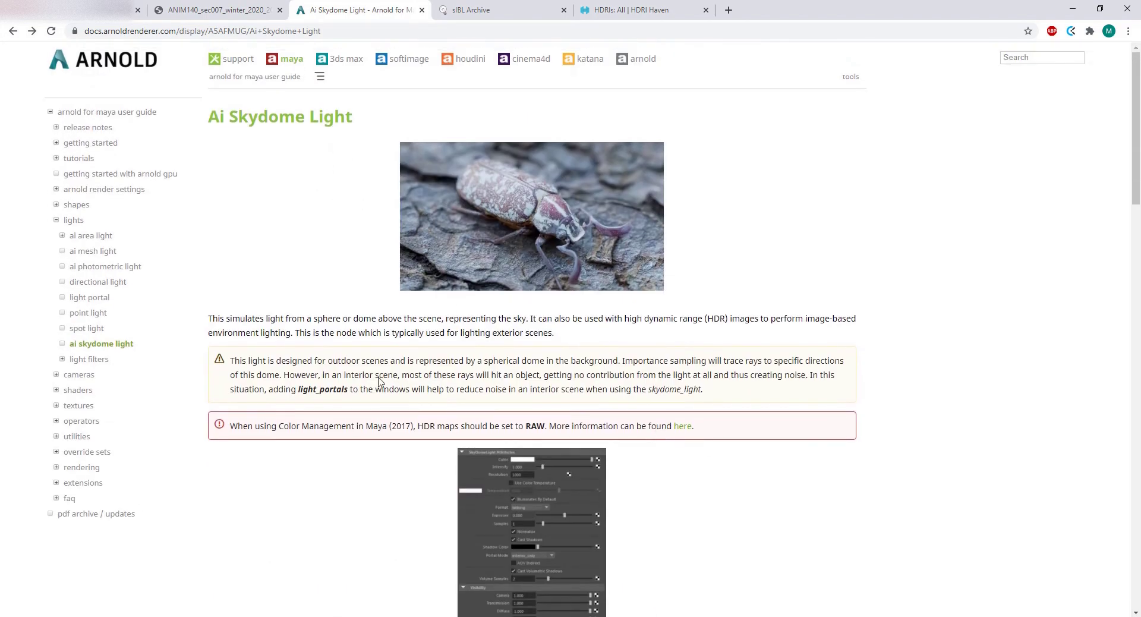
scroll(365, 347, down, 10)
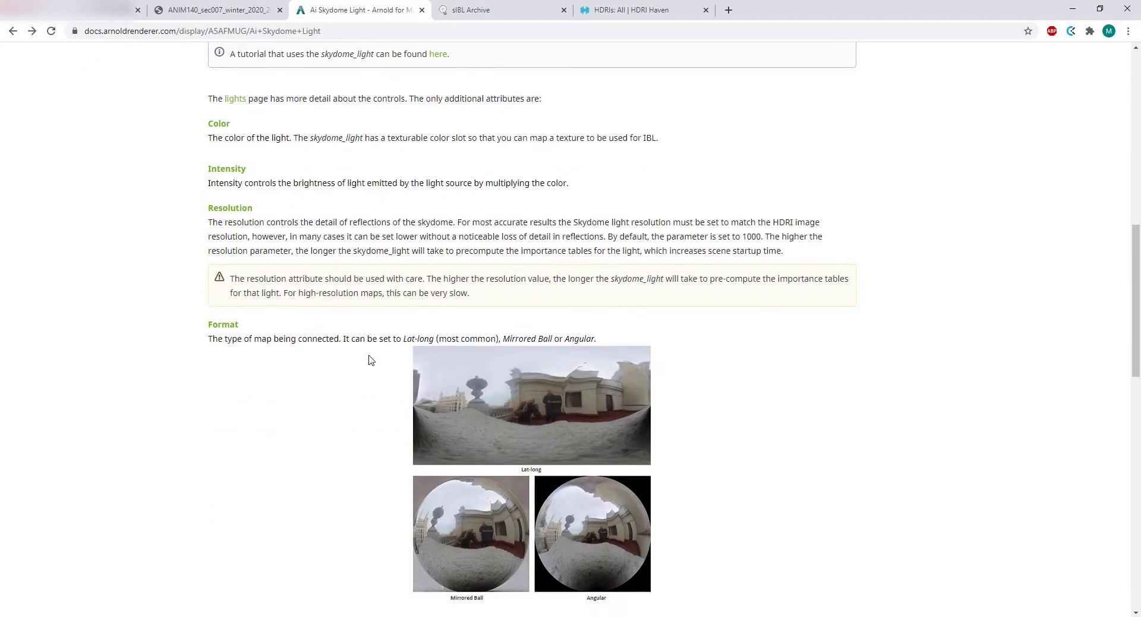
scroll(369, 359, down, 3)
scroll(280, 275, up, 1)
scroll(451, 242, down, 1)
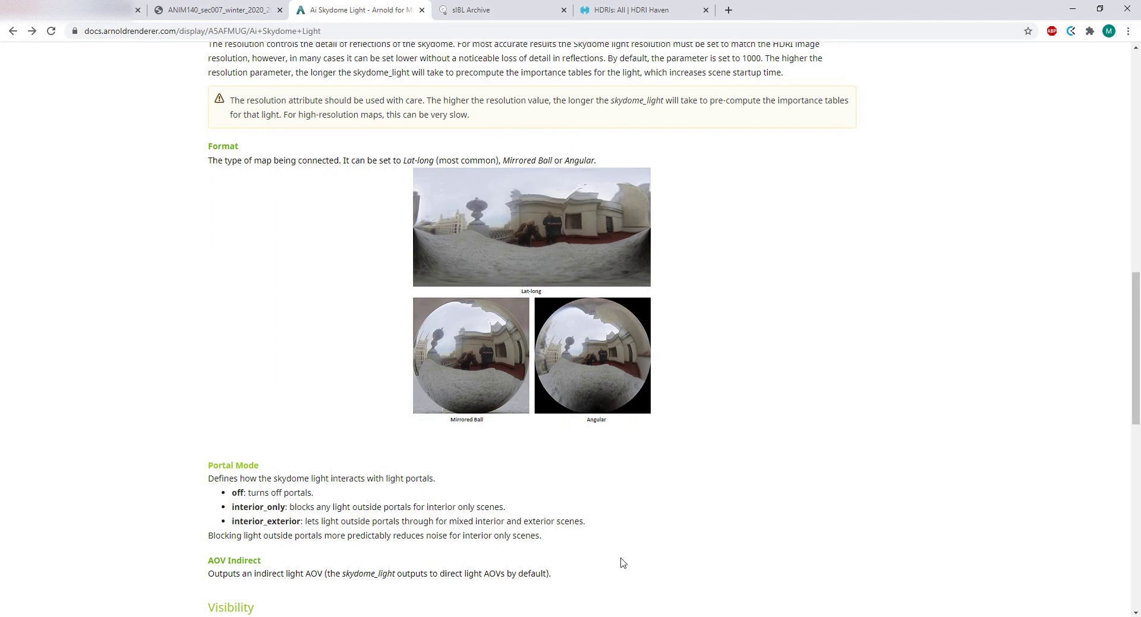
Switch to Maya, check the skydome background around the tea can, and choose latlong as aiSkyDomeLight2's Format
mouse_move(814, 616)
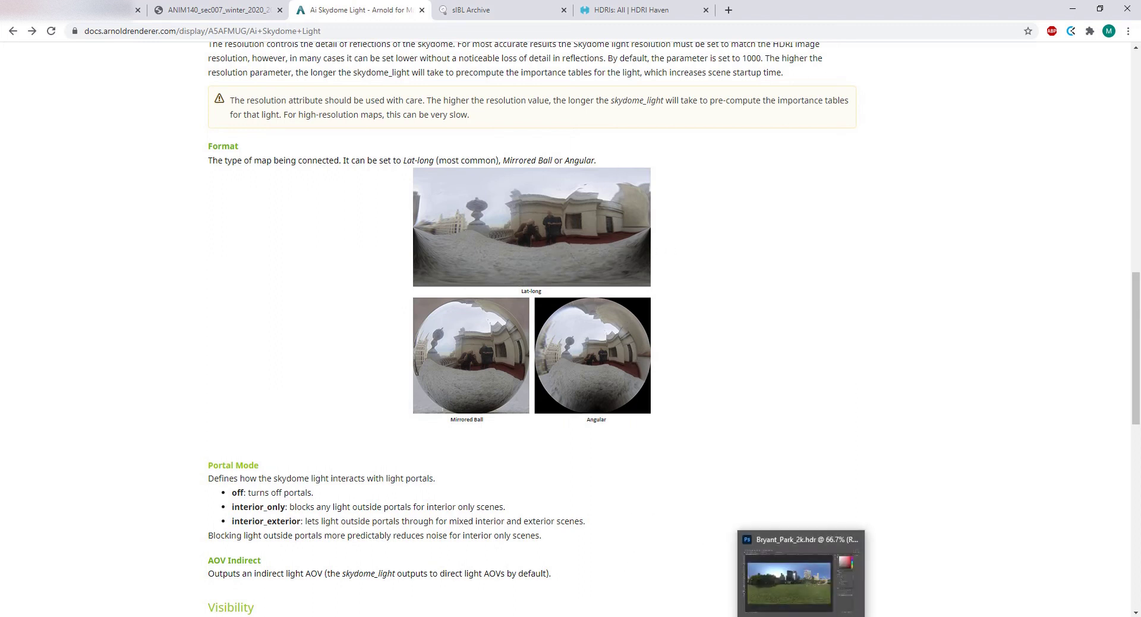
mouse_move(481, 616)
click(565, 571)
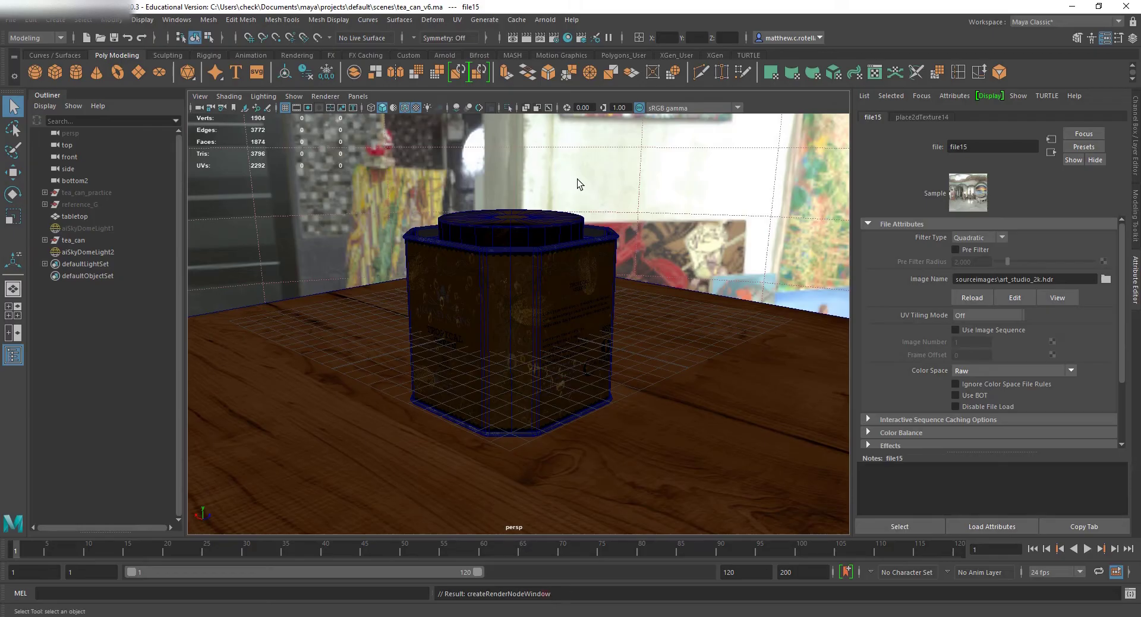
alt+drag(649, 171, 679, 170)
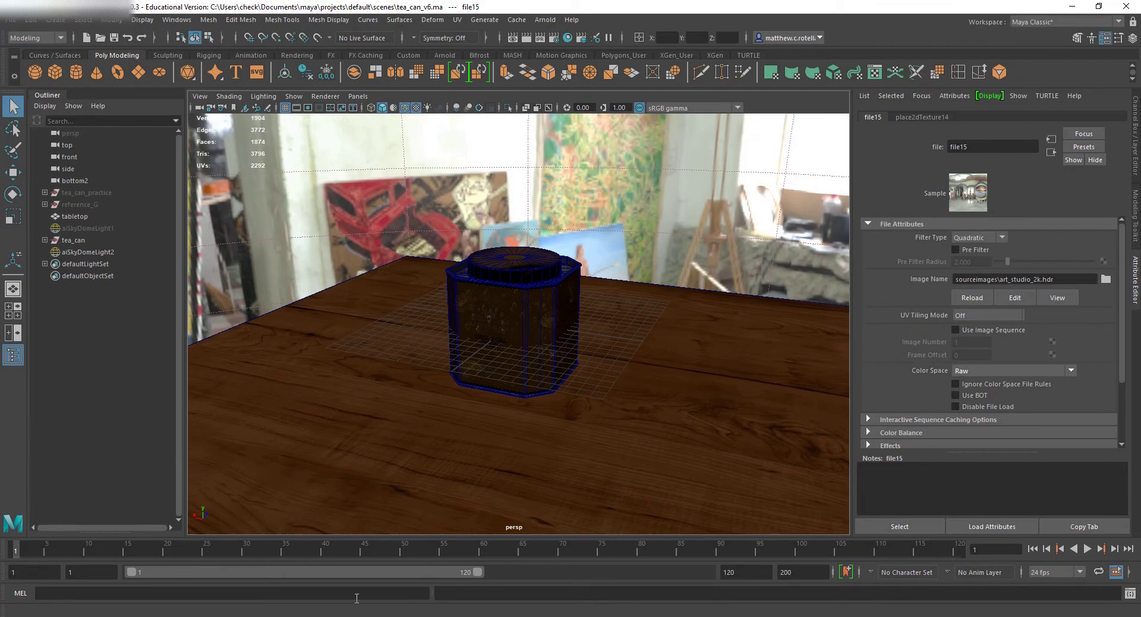
key(alt+Tab)
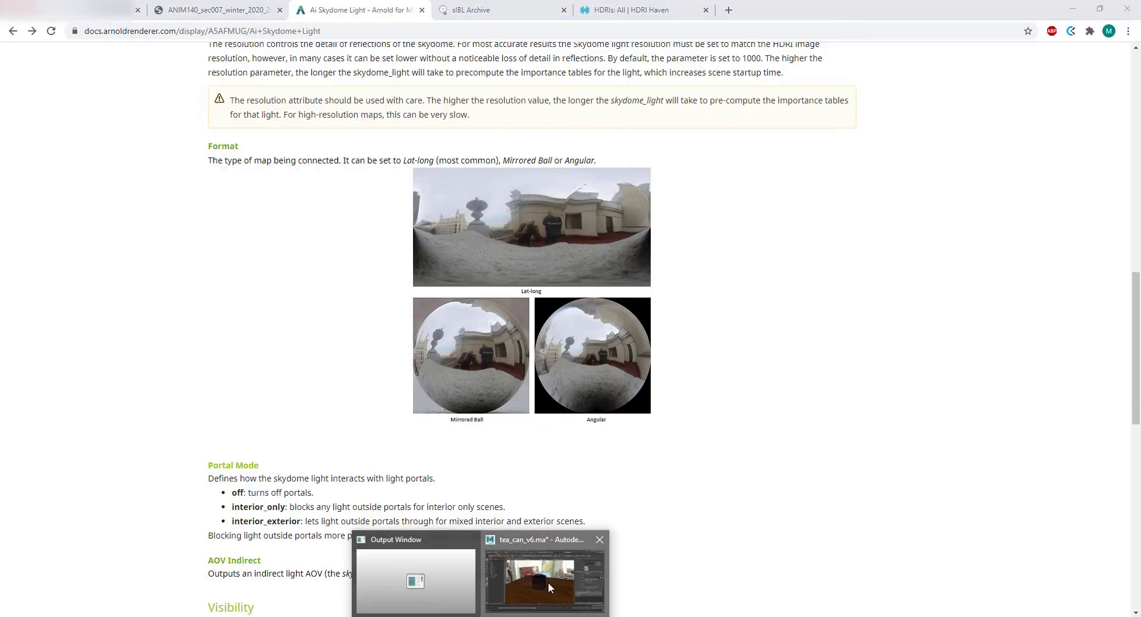
click(553, 571)
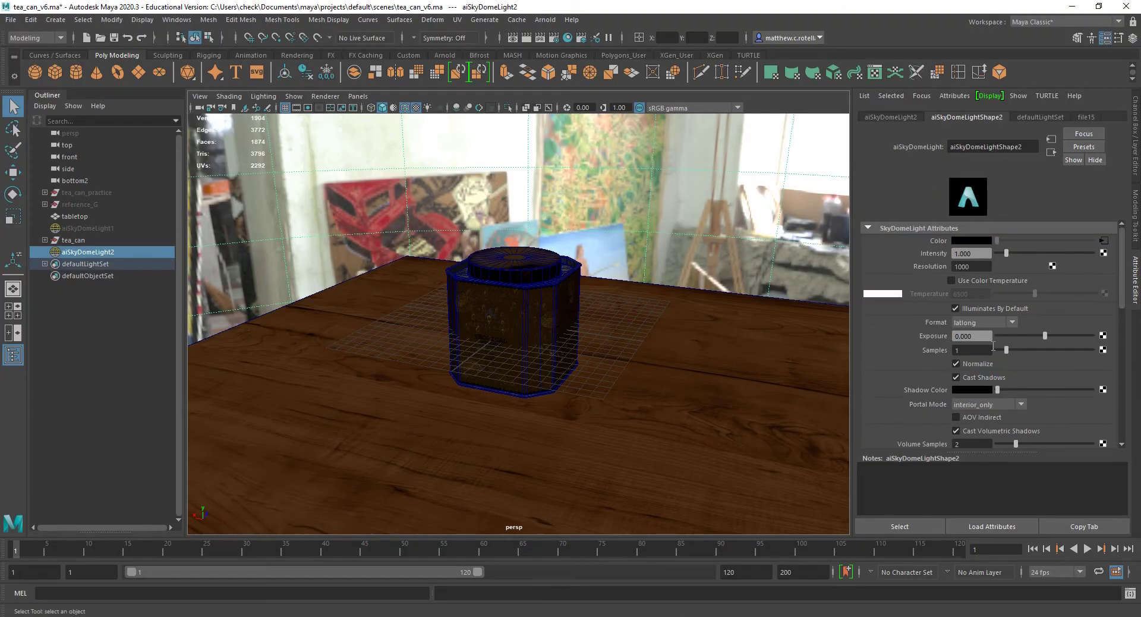
click(1008, 322)
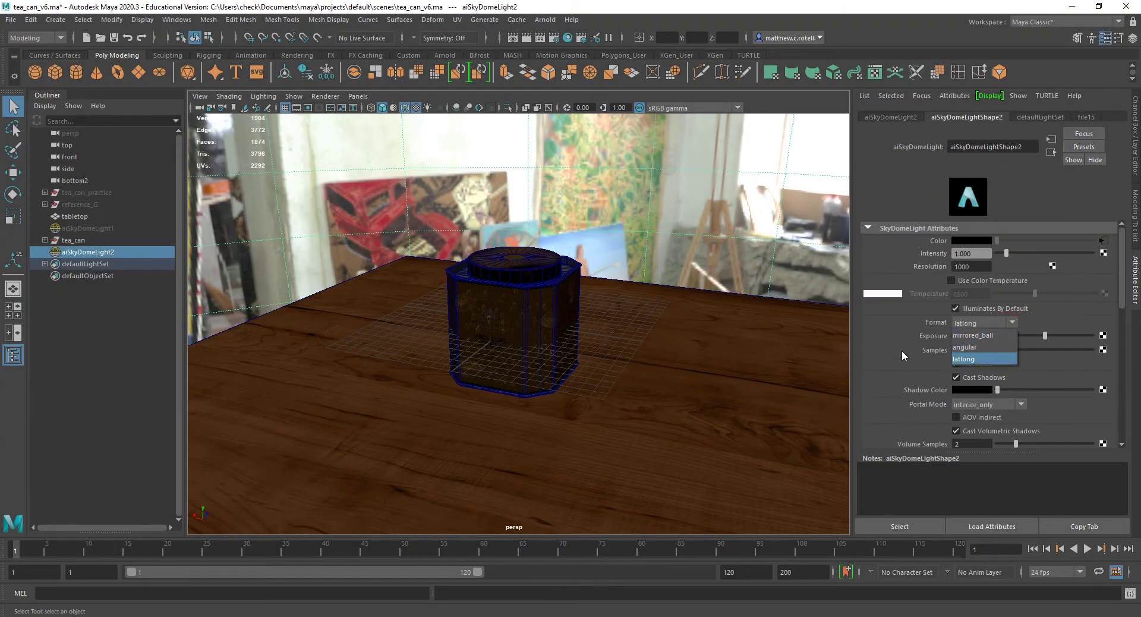
click(964, 359)
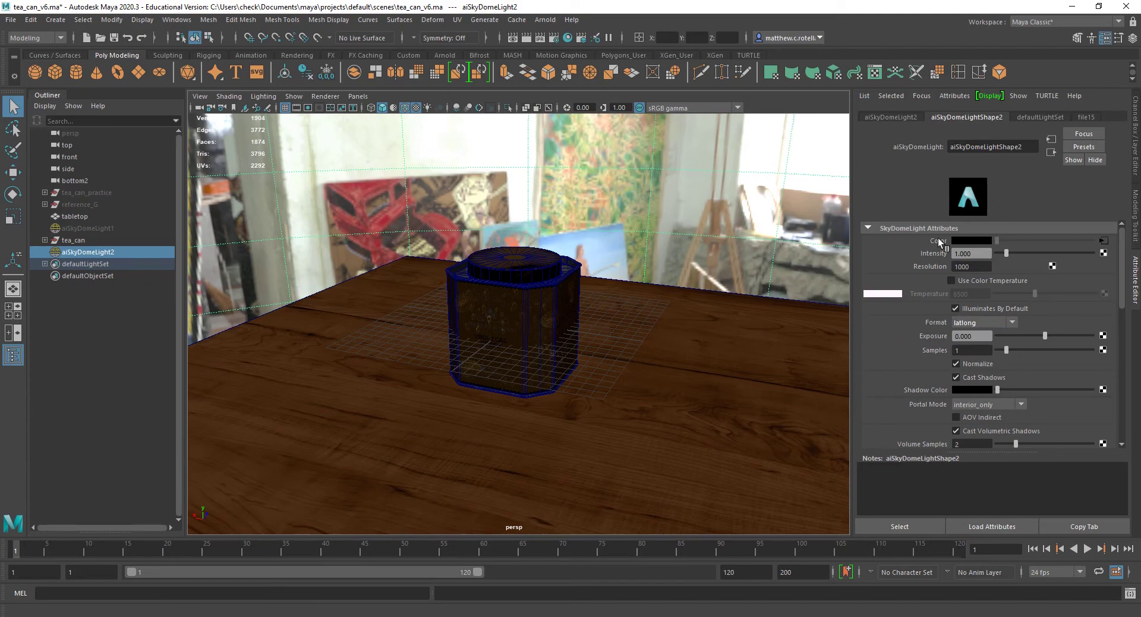
Check art_studio_2k.hdr's pixel dimensions in Photoshop, and set aiSkyDomeLight2's Resolution to 2048 in Maya
alt+drag(566, 260, 662, 190)
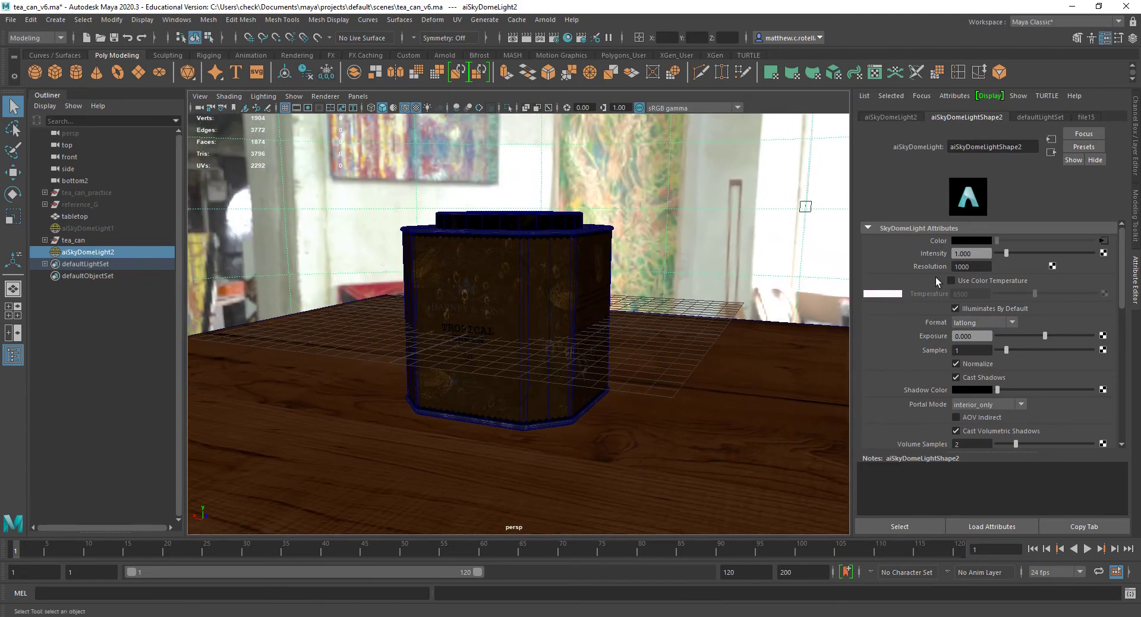
click(968, 267)
mouse_move(830, 615)
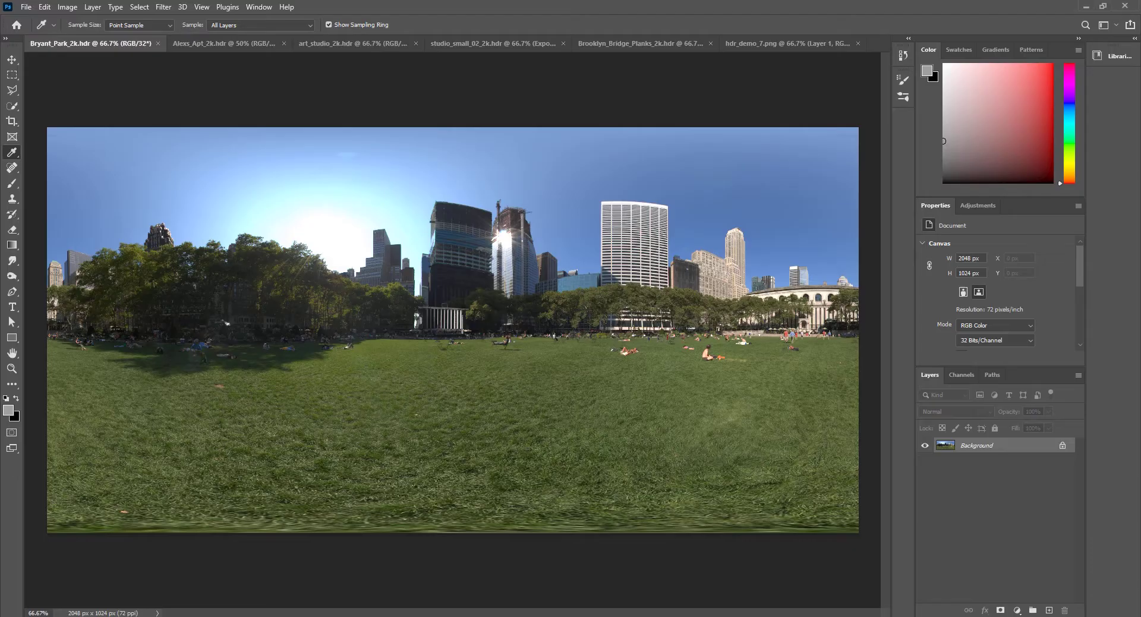
click(801, 570)
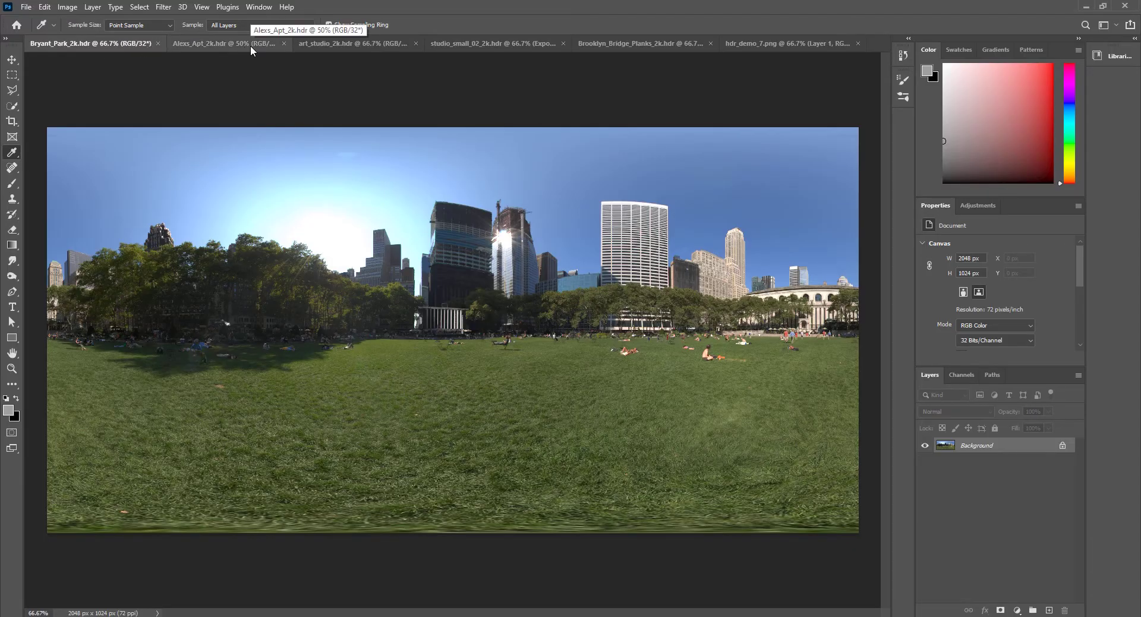
click(318, 42)
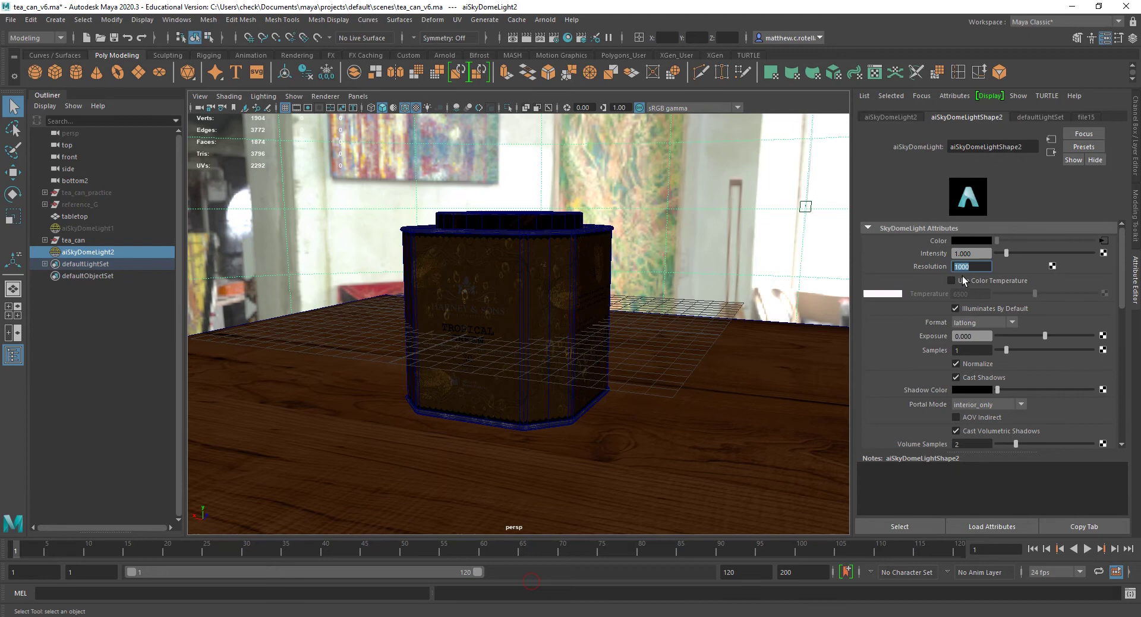
text(1000)
key(Return)
text(2048)
key(Return)
scroll(901, 355, down, 3)
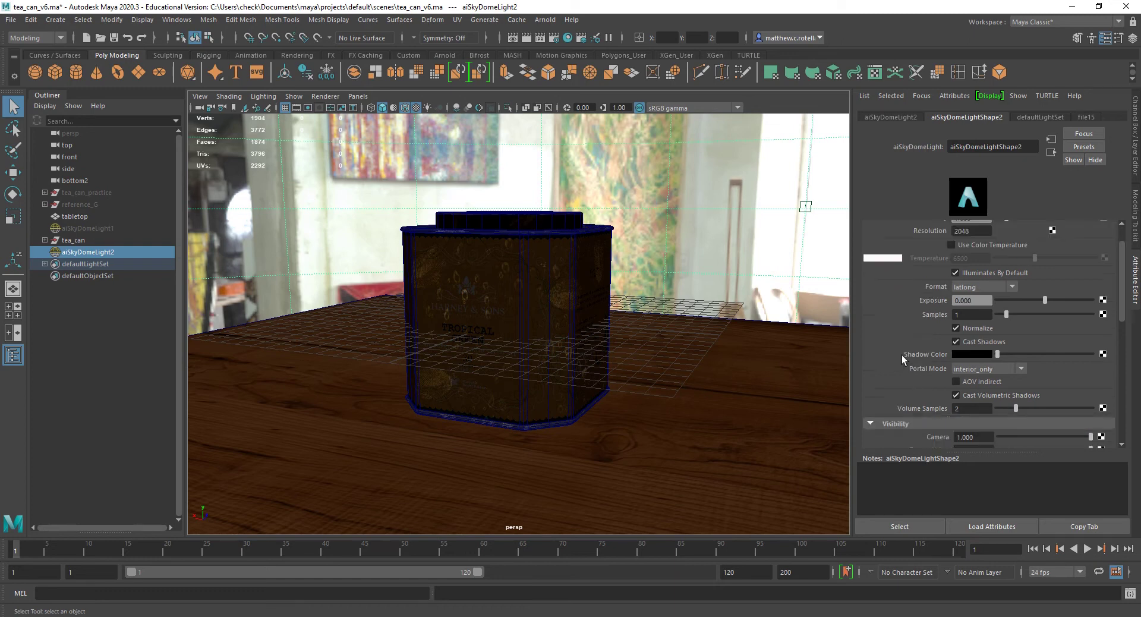
scroll(920, 308, up, 3)
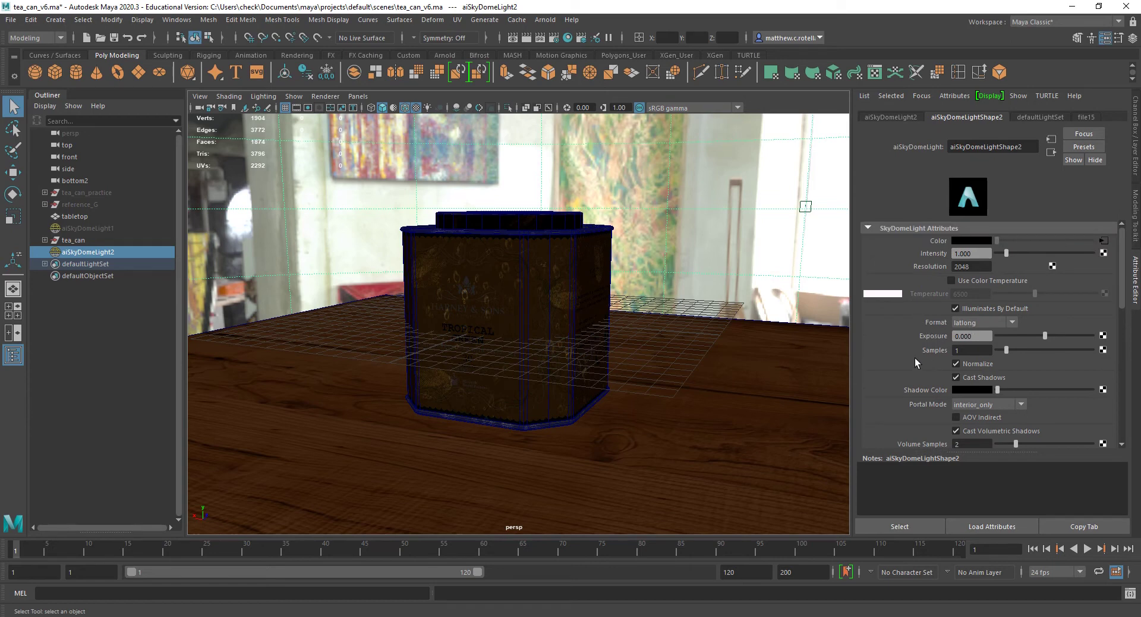
Preview lower Exposure values down to about -4.375 in the Color Balance of the skydome's art_studio_2k.hdr texture, and undo the changes
click(1104, 240)
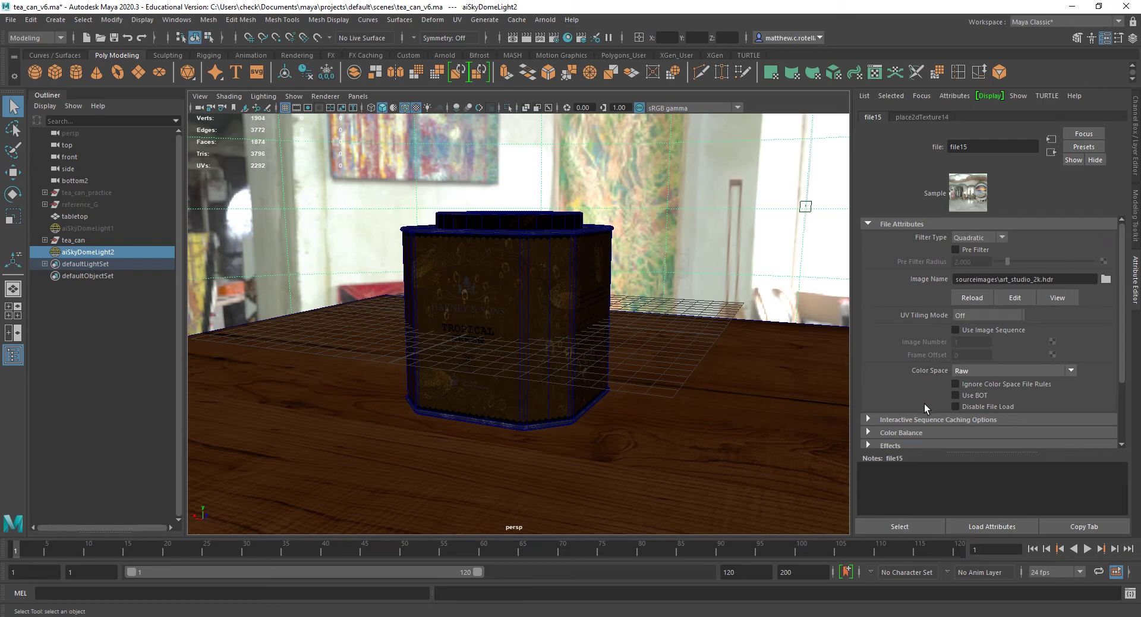
scroll(924, 404, down, 5)
click(899, 360)
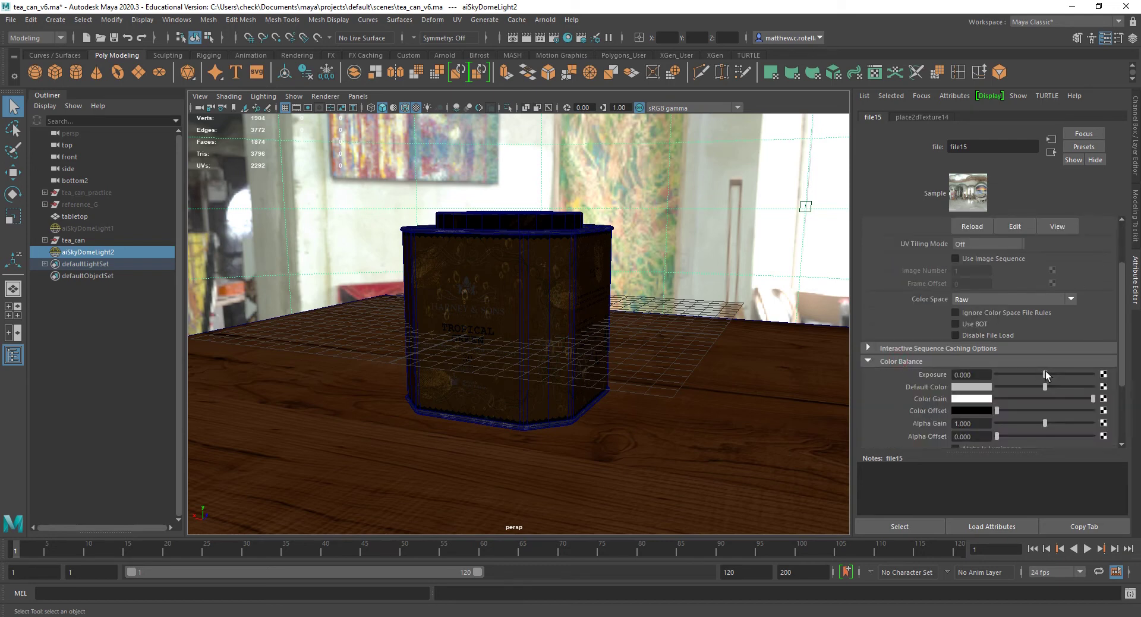
mouse_move(1046, 375)
mouse_down()
mouse_move(1013, 373)
mouse_move(1046, 377)
mouse_move(1029, 375)
mouse_up()
alt+drag(728, 328, 668, 384)
drag(1032, 377, 1002, 379)
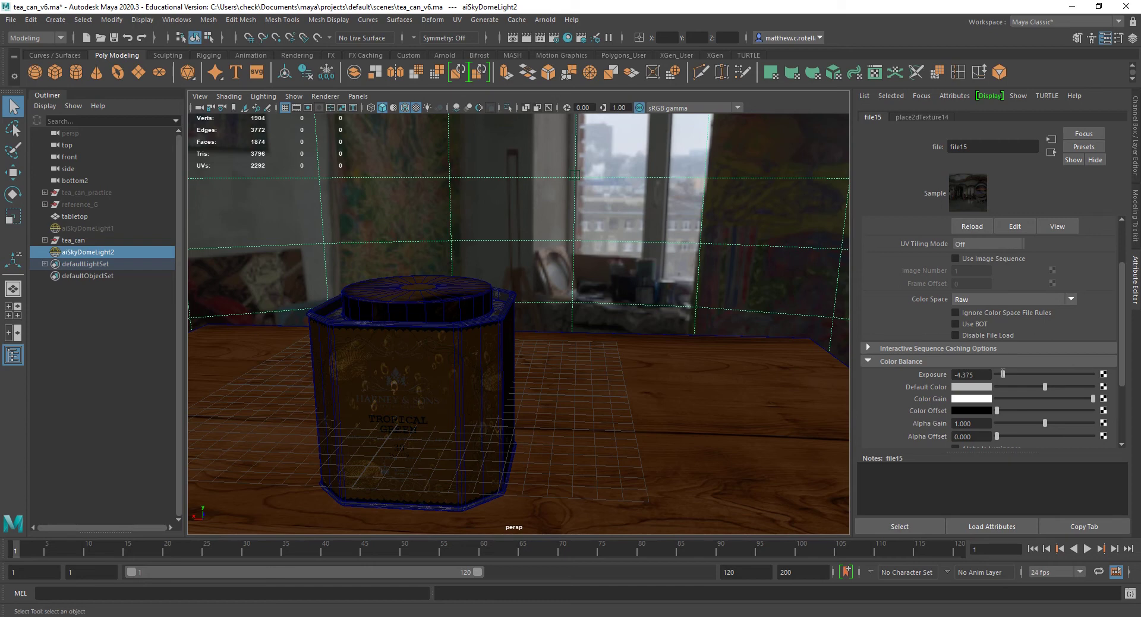
key(ctrl+z)
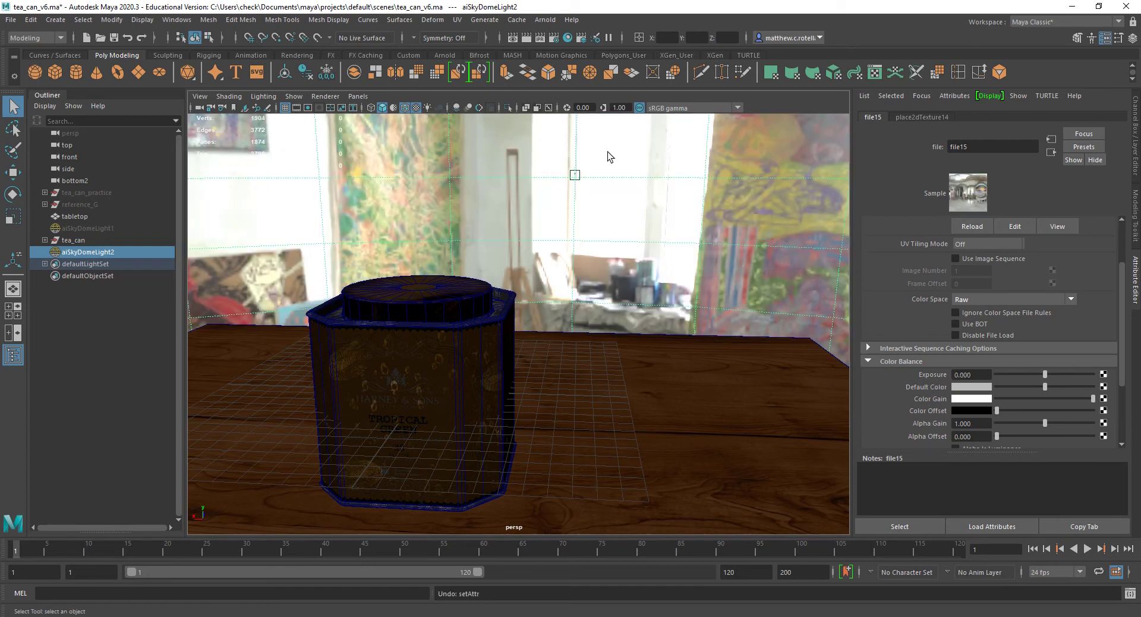
drag(1046, 373, 1015, 376)
key(ctrl+z)
Examine the tea can and the surrounding art studio background from several angles and distances in the perspective view
alt+drag(719, 276, 600, 280)
scroll(601, 280, up, 5)
alt+drag(561, 315, 594, 293)
scroll(594, 293, down, 4)
alt+middle_drag(594, 293, 603, 279)
alt+drag(603, 279, 535, 400)
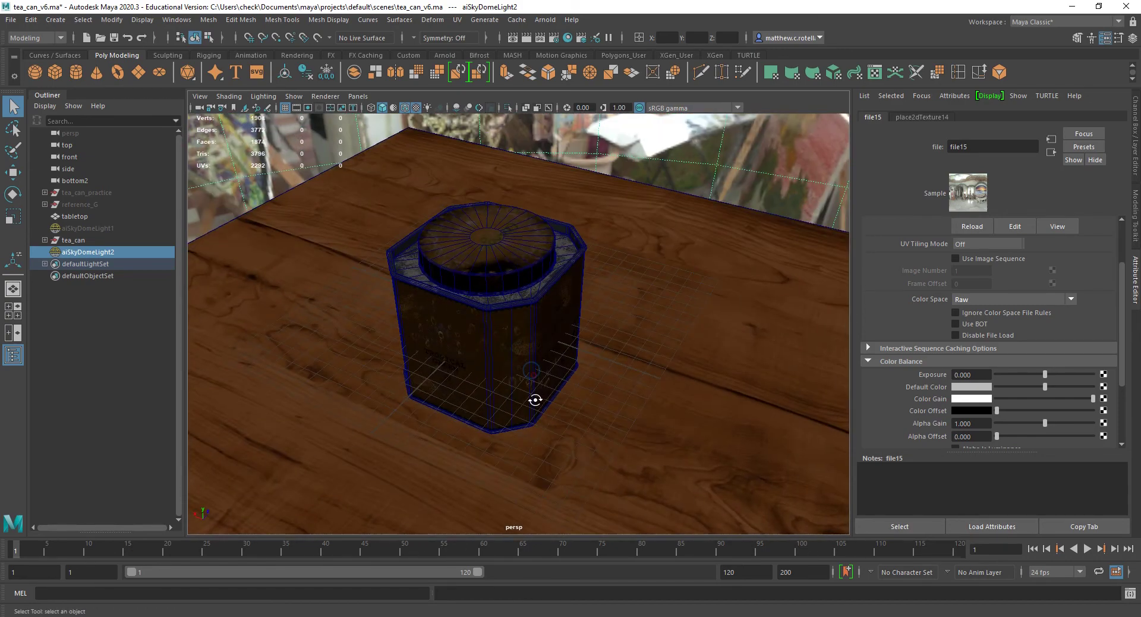
alt+drag(543, 331, 646, 313)
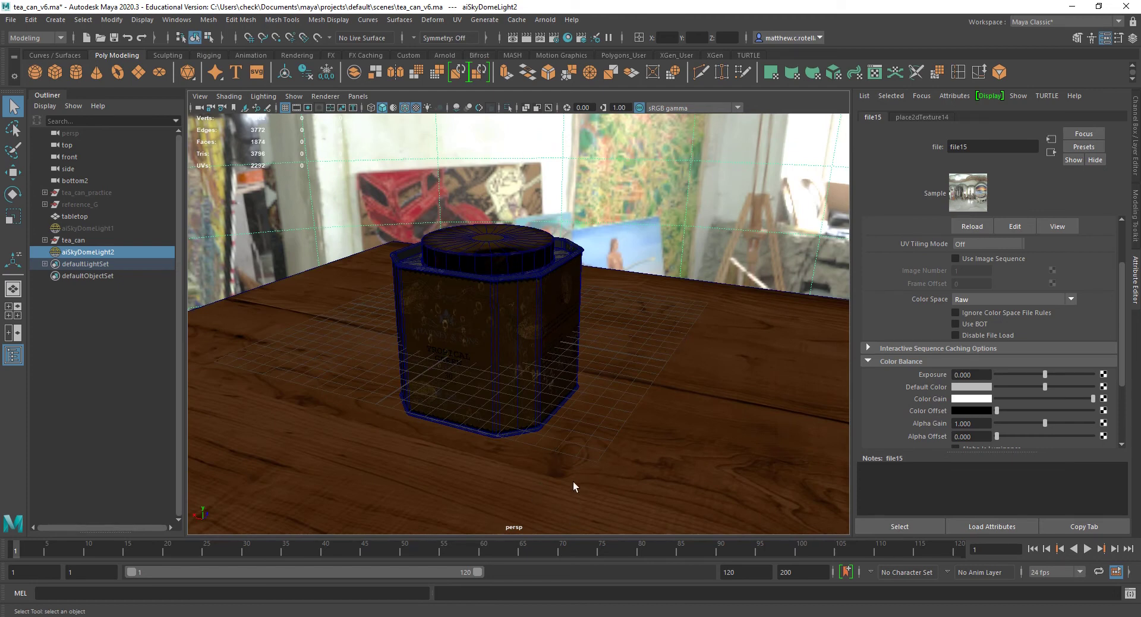
alt+right_drag(487, 384, 527, 365)
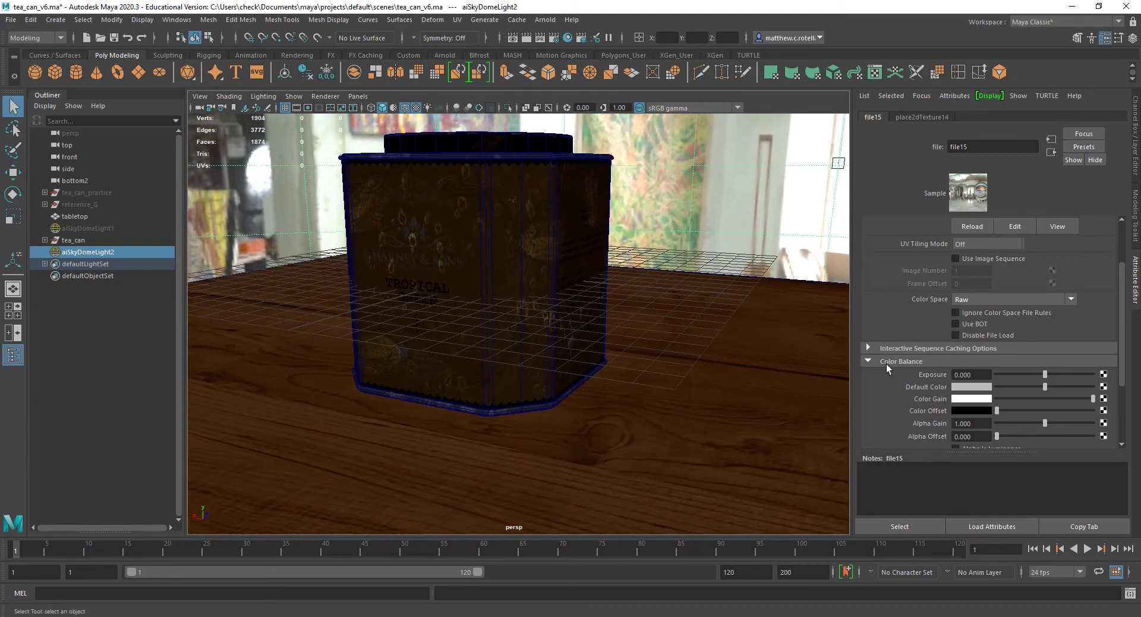
Set aiSkyDomeLight2's Samples to 5 in its SkyDomeLight attributes
key(ctrl+a)
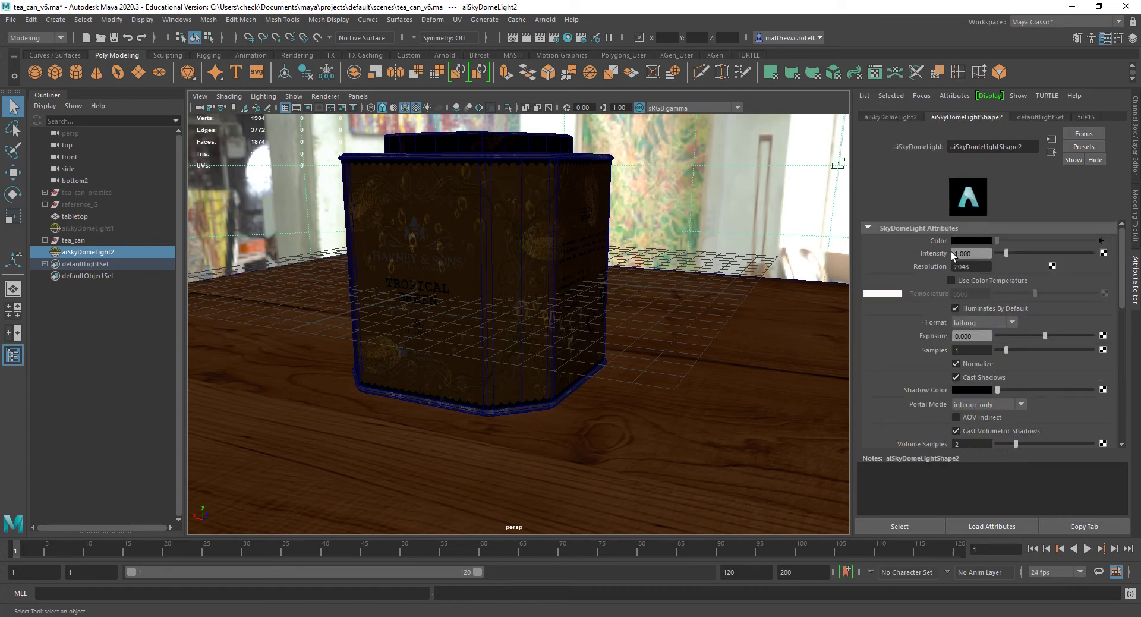
double_click(979, 266)
scroll(877, 376, down, 2)
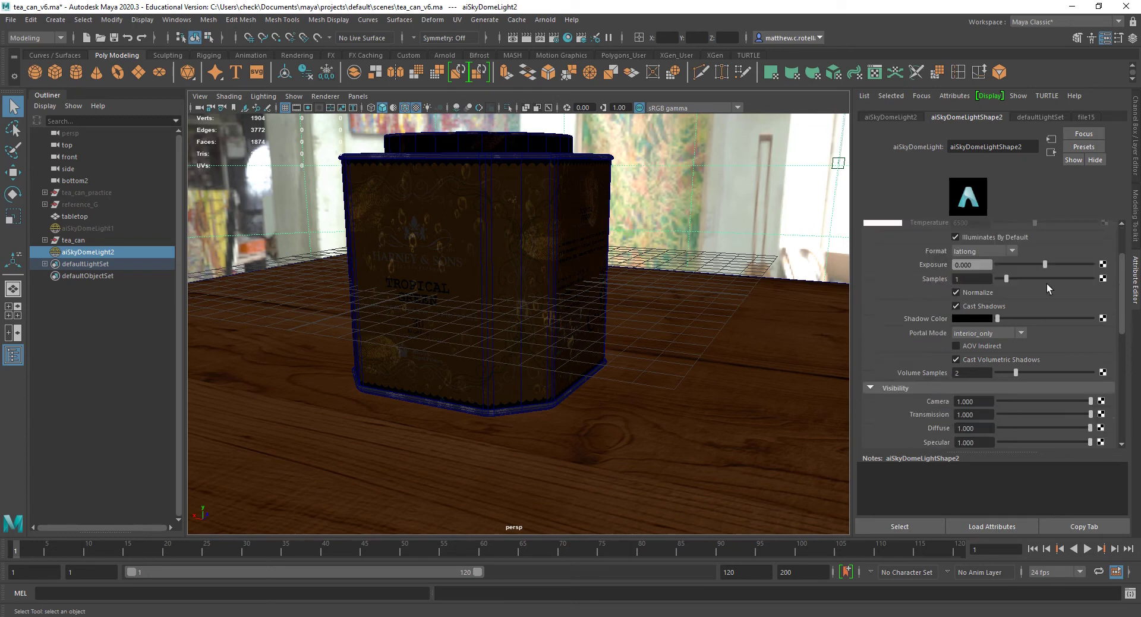
scroll(935, 295, up, 1)
click(974, 314)
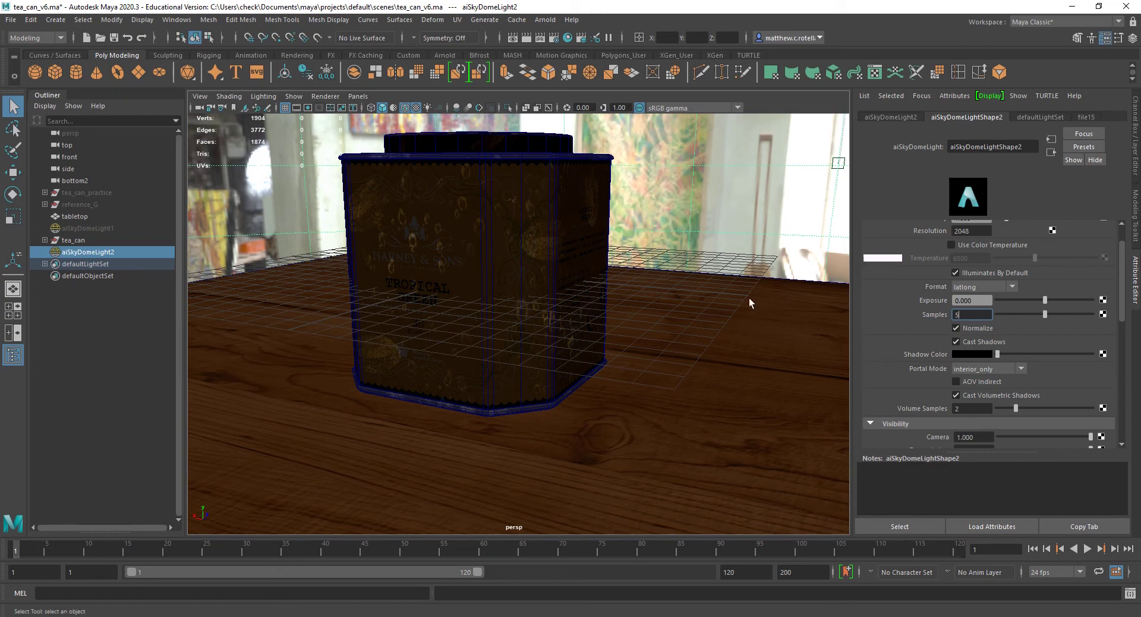
Examine the Arnold Renderer sampling values for Camera (AA), Diffuse and Specular in the Render Settings
alt+drag(611, 308, 671, 256)
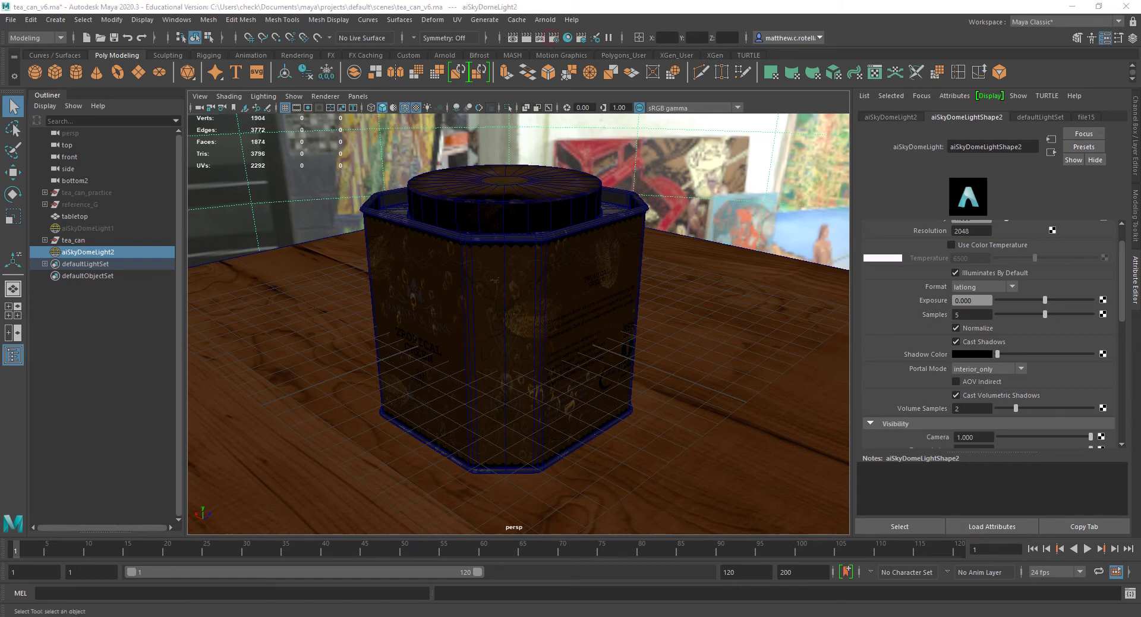
click(554, 38)
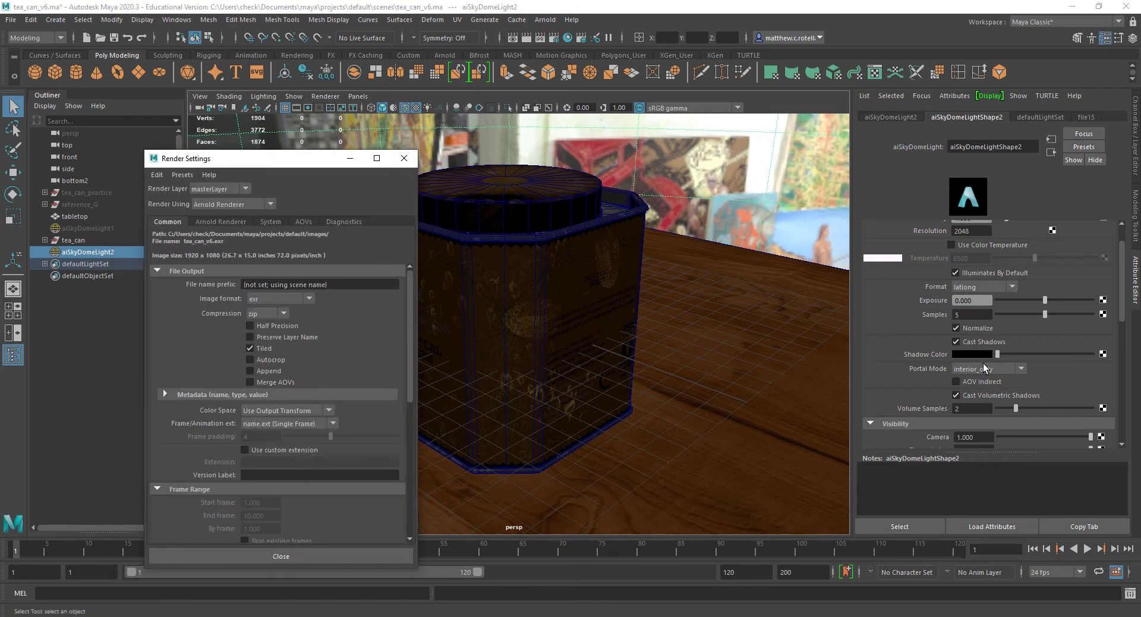
drag(237, 158, 311, 110)
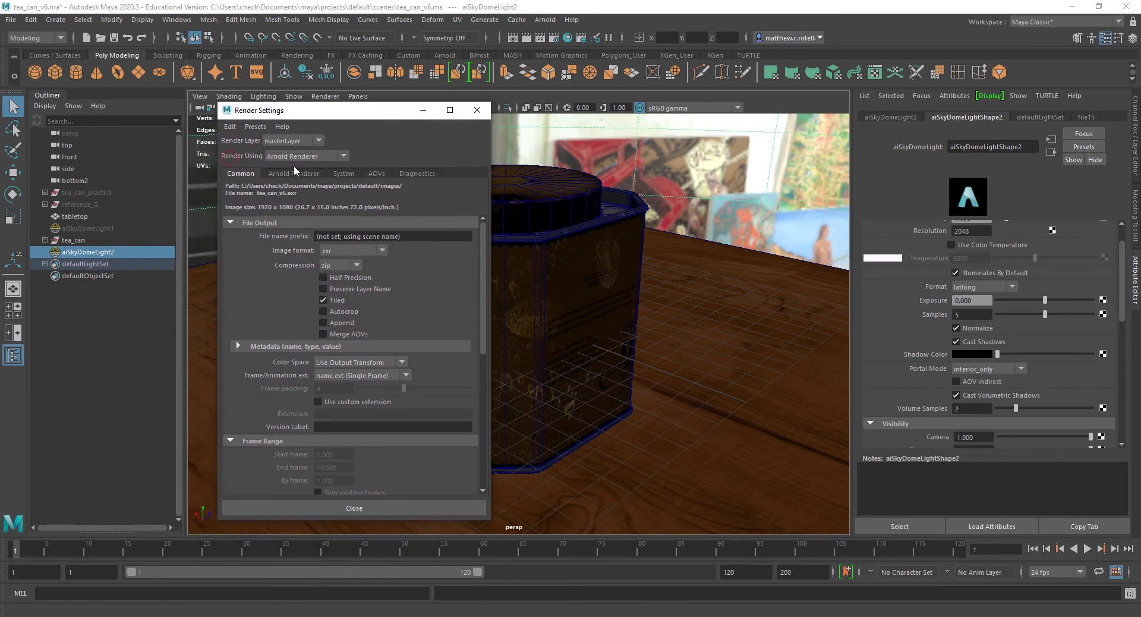
click(291, 173)
click(334, 250)
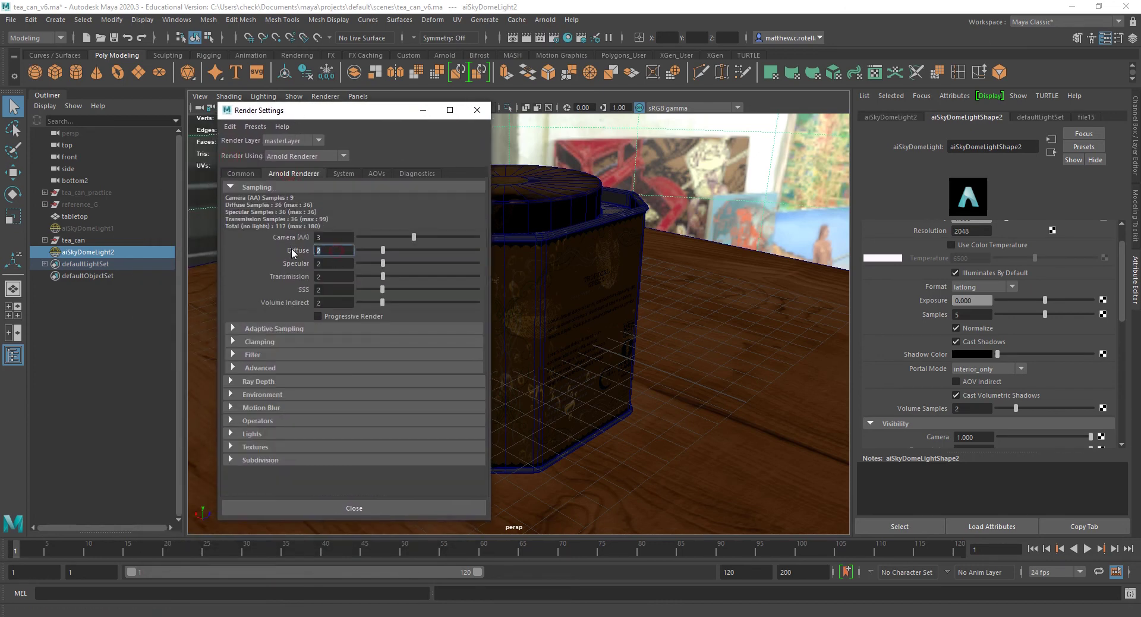
click(332, 263)
View the finished render hdr_demo_1.png from the project's images folder, and return to Maya
click(263, 593)
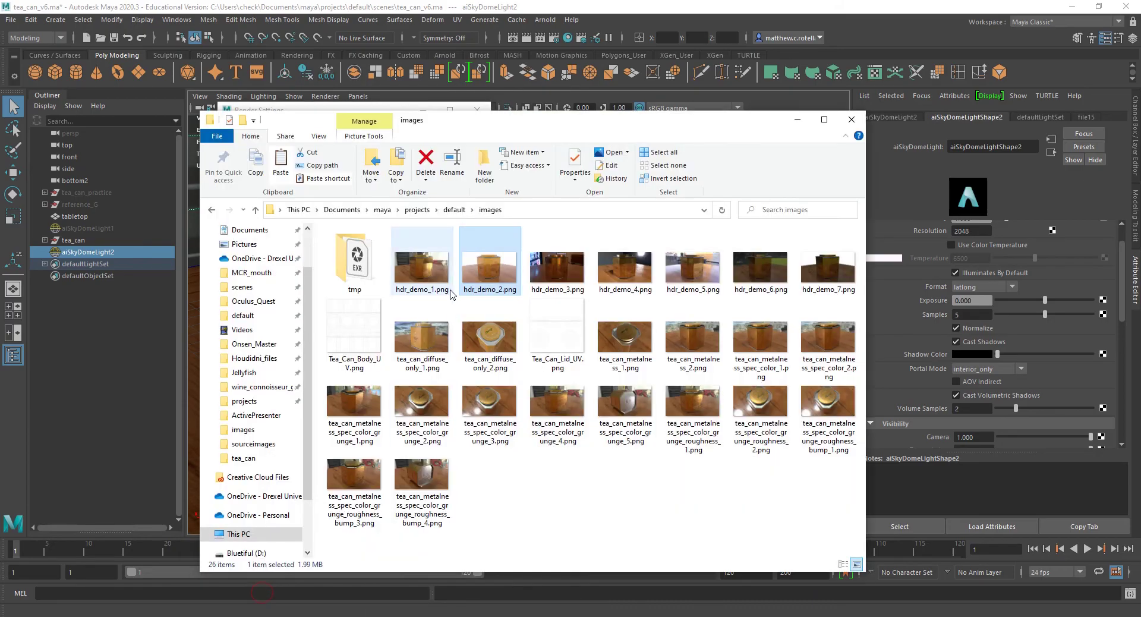
double_click(425, 274)
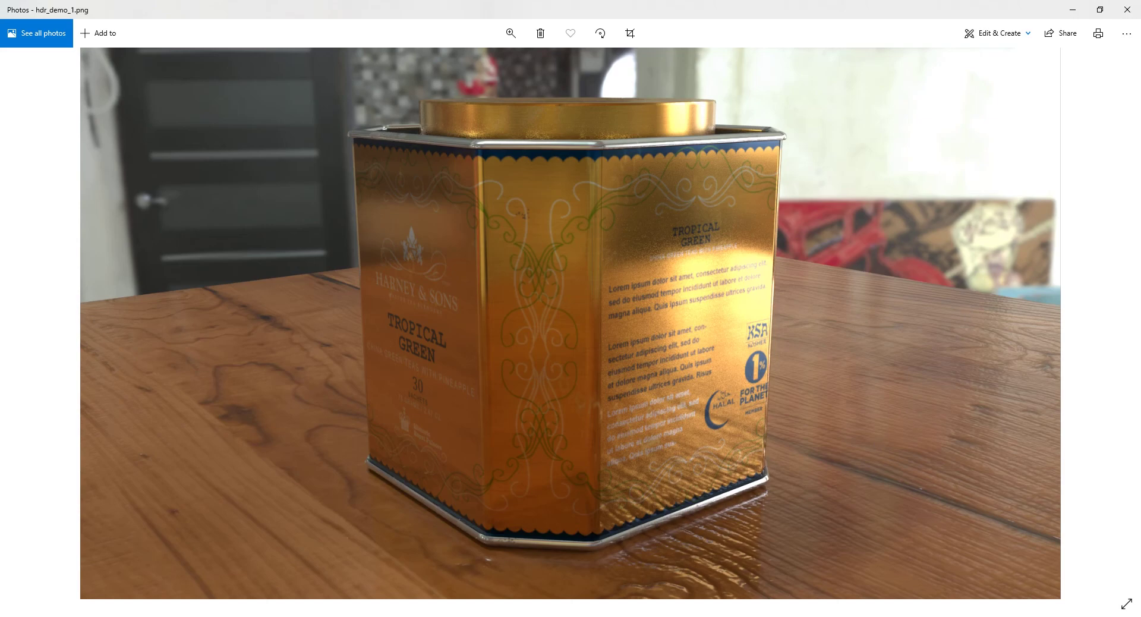
click(522, 579)
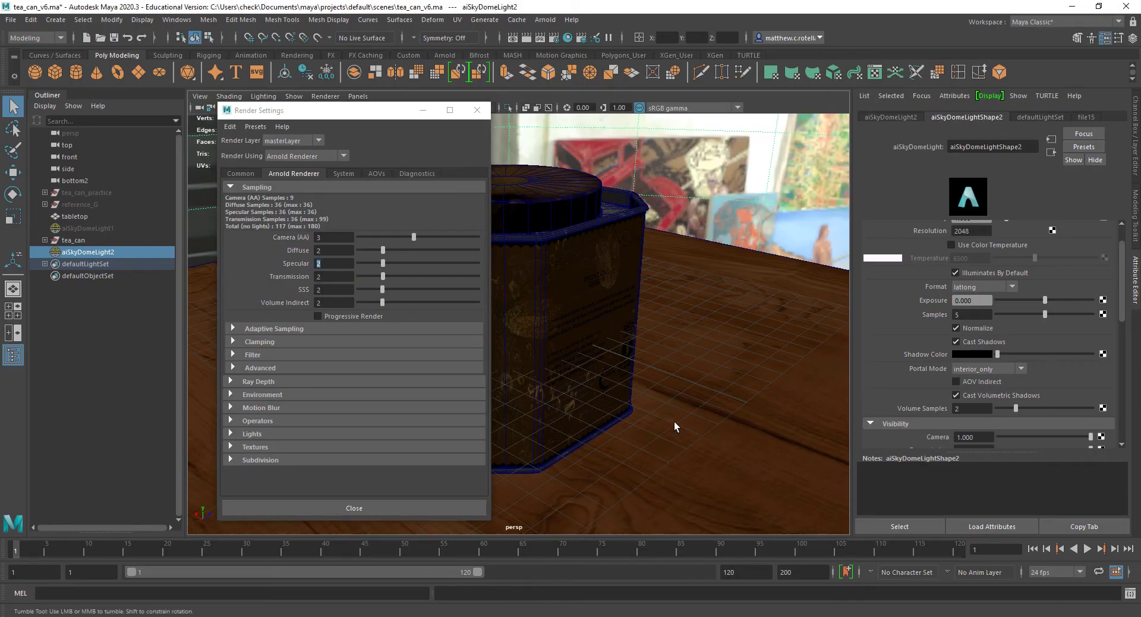
Close the Render Settings, lower the perspective view around the tea can, and refresh the render in Arnold RenderView
alt+drag(674, 421, 673, 413)
drag(321, 111, 279, 113)
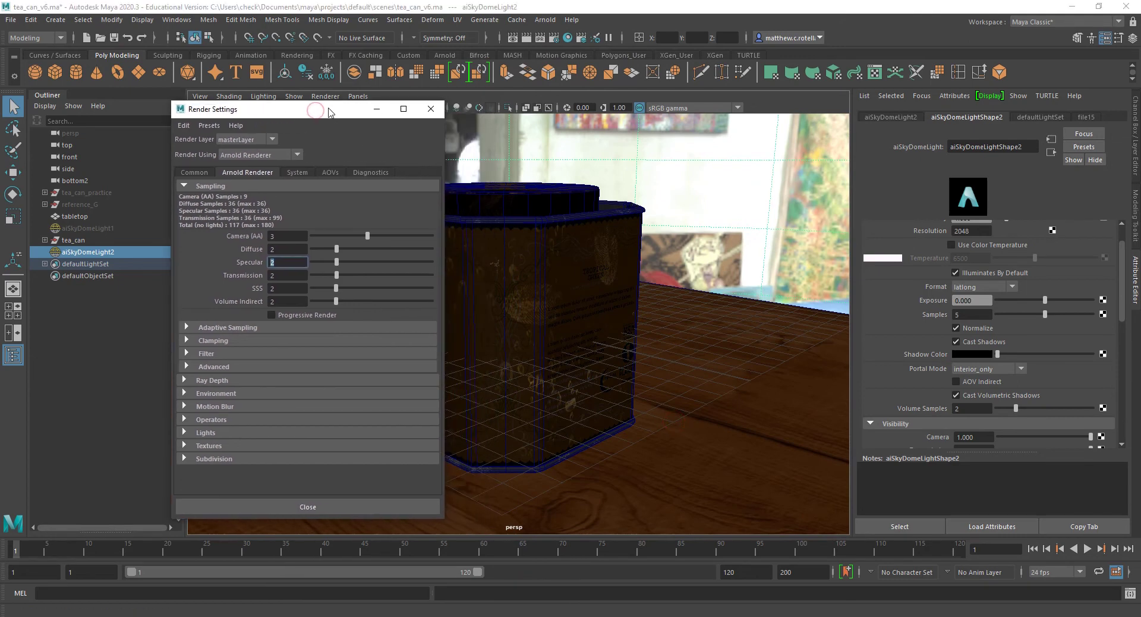
click(436, 109)
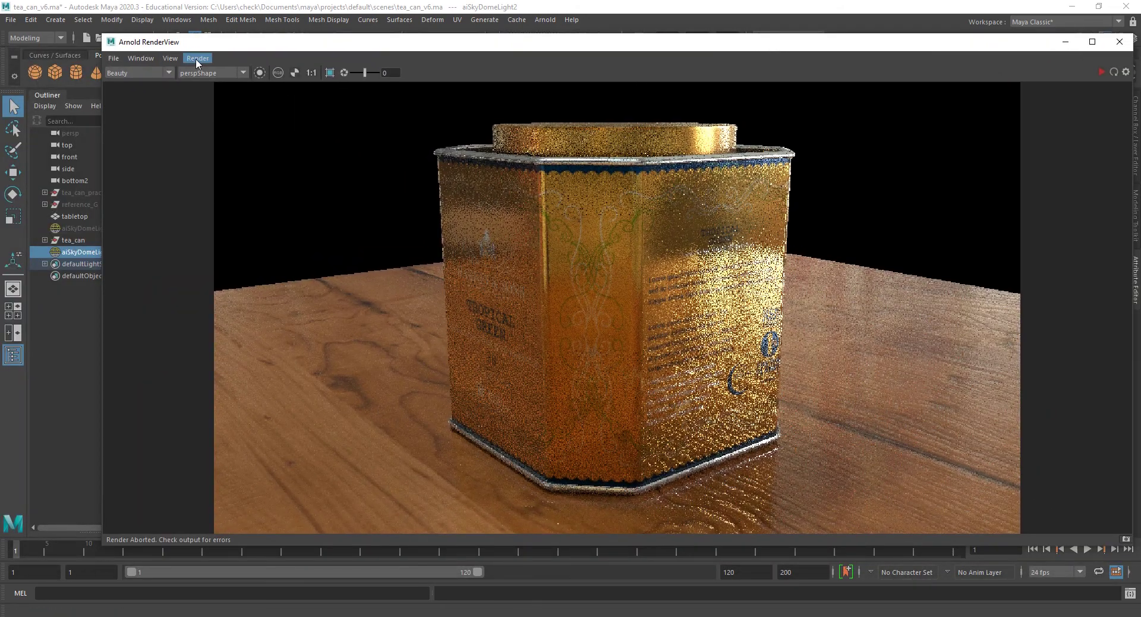
click(197, 59)
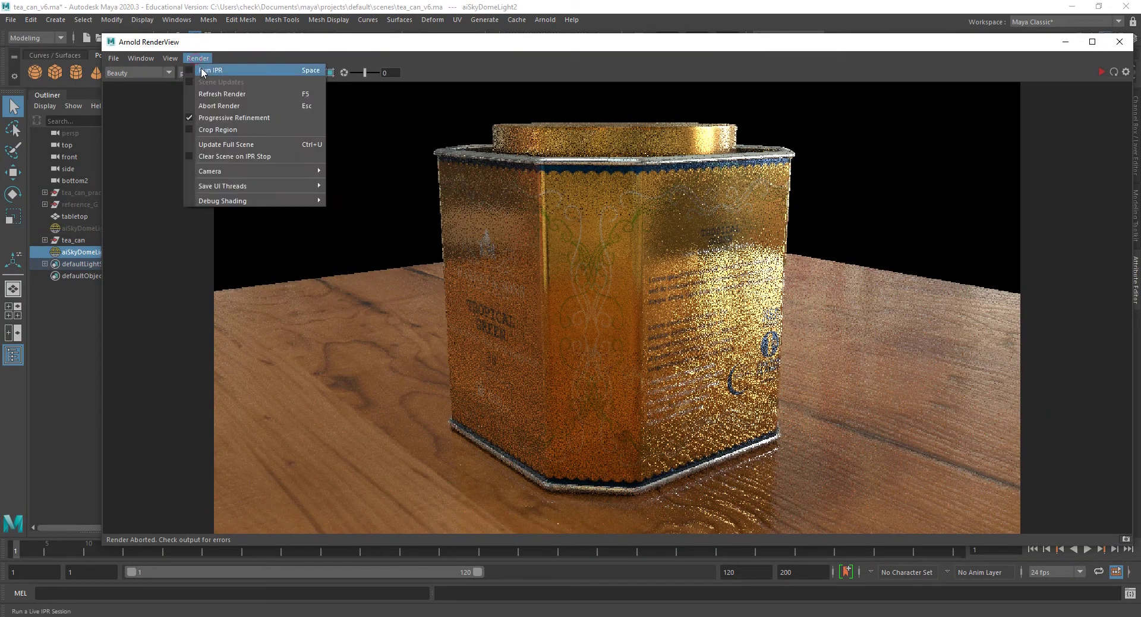
click(223, 94)
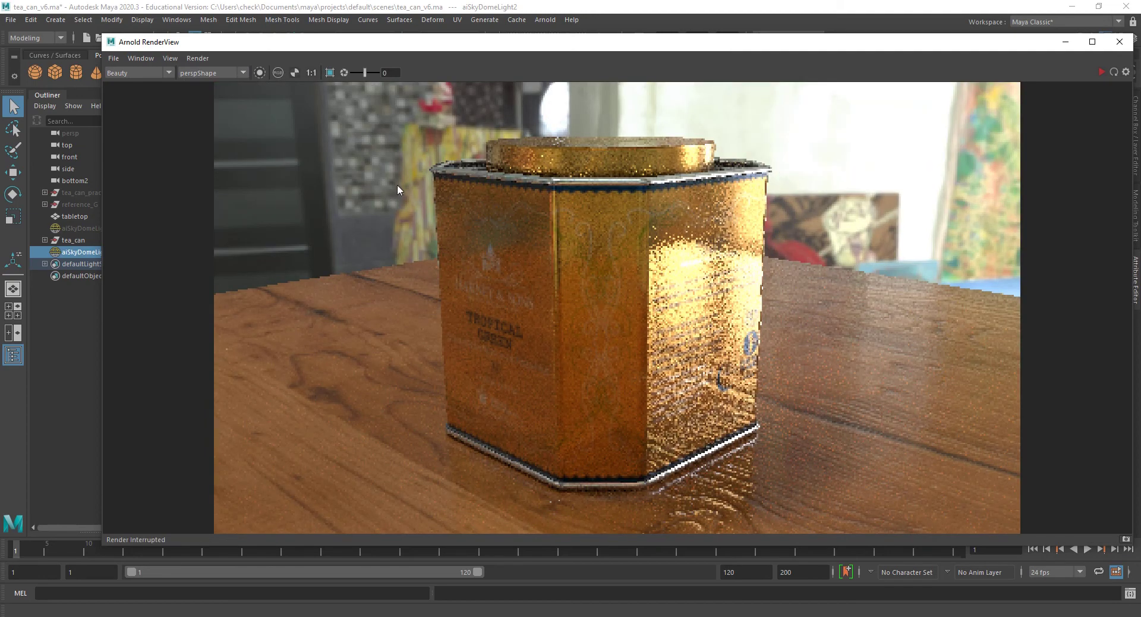
Move the Arnold RenderView window aside and set aiSkyDomeLight2's Camera visibility to 0
drag(759, 47, 6, 65)
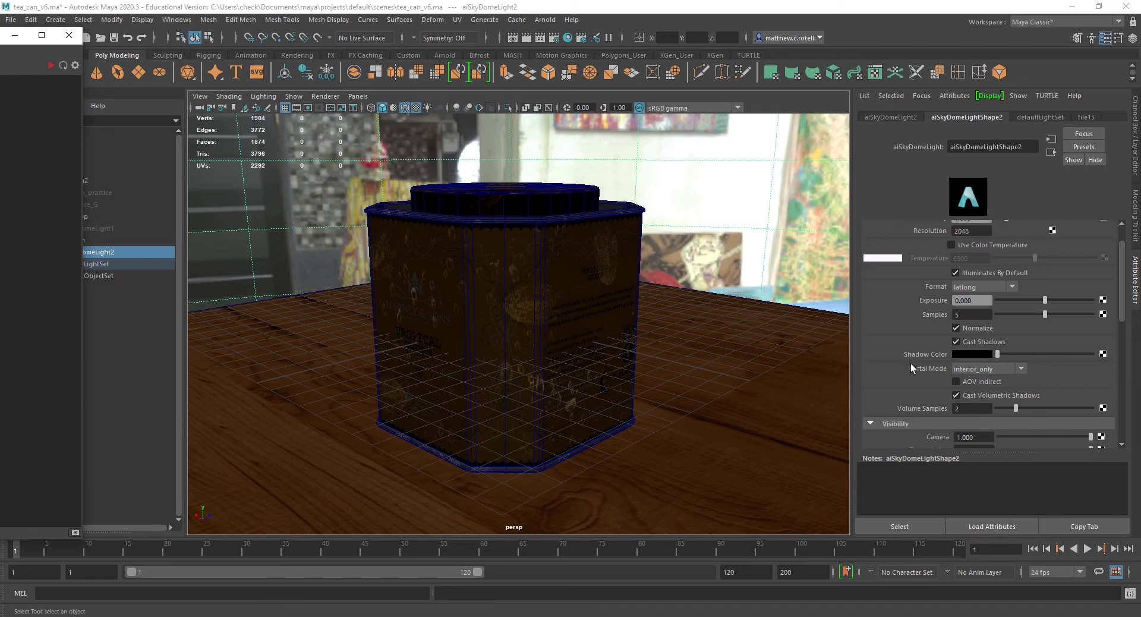
scroll(902, 335, up, 2)
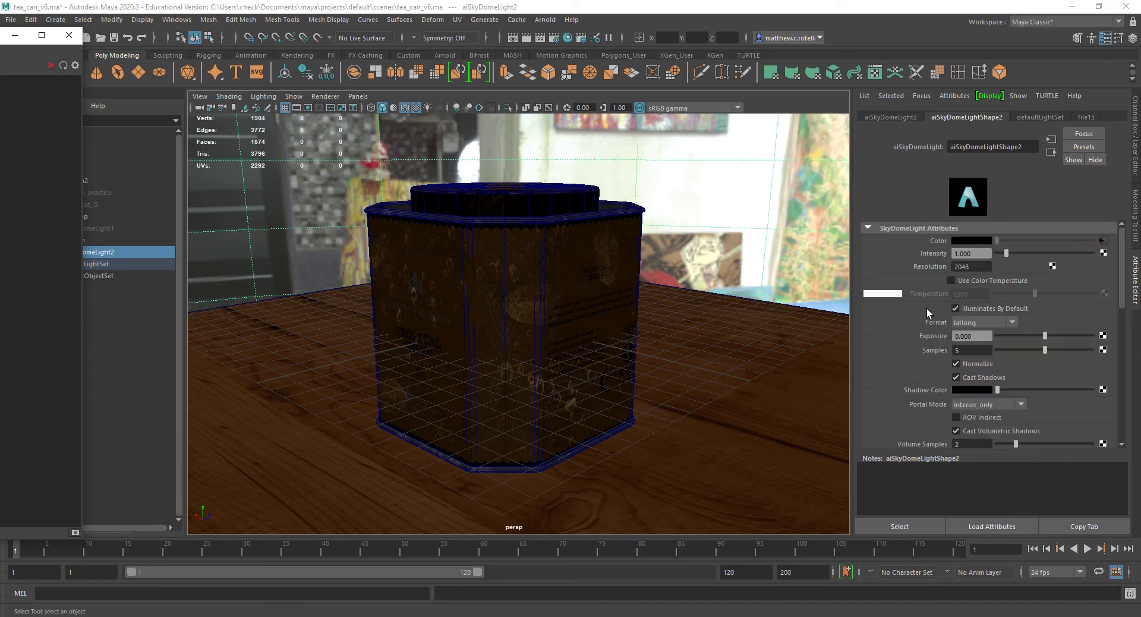
scroll(920, 355, down, 6)
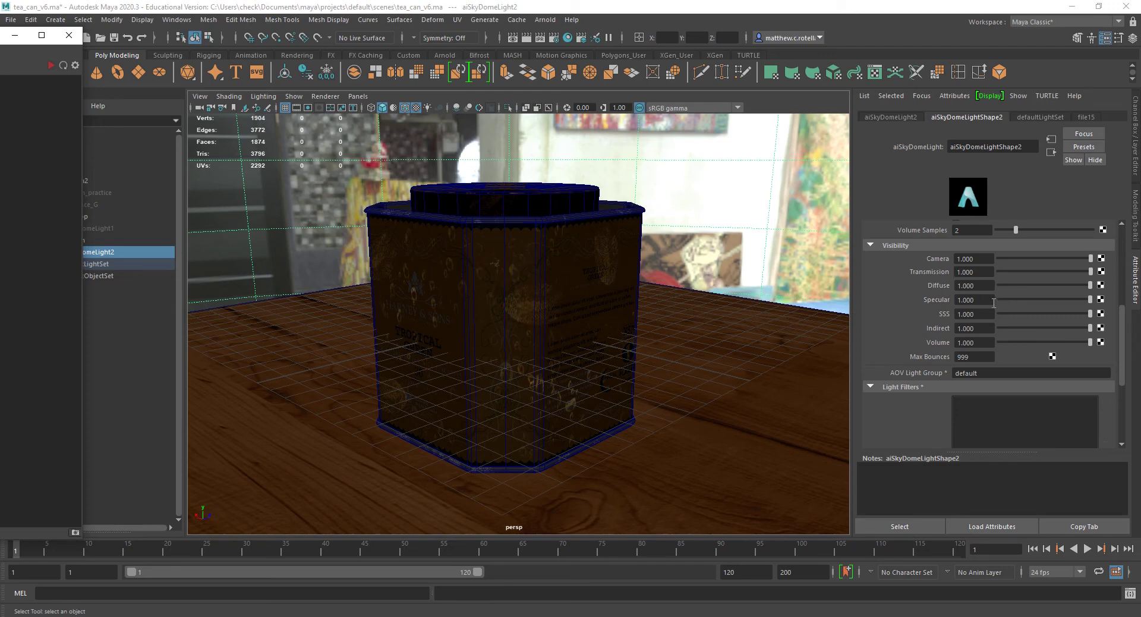
click(1051, 290)
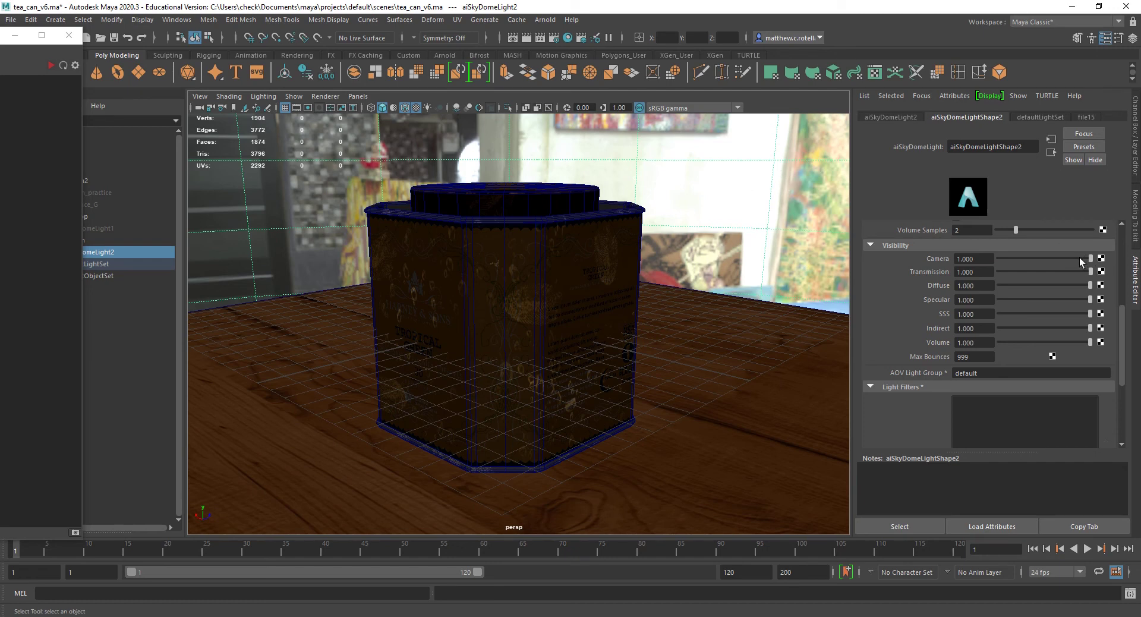
drag(1082, 260, 979, 262)
Bring Arnold RenderView back, refresh the render without the skydome background, and abort it partway
click(42, 35)
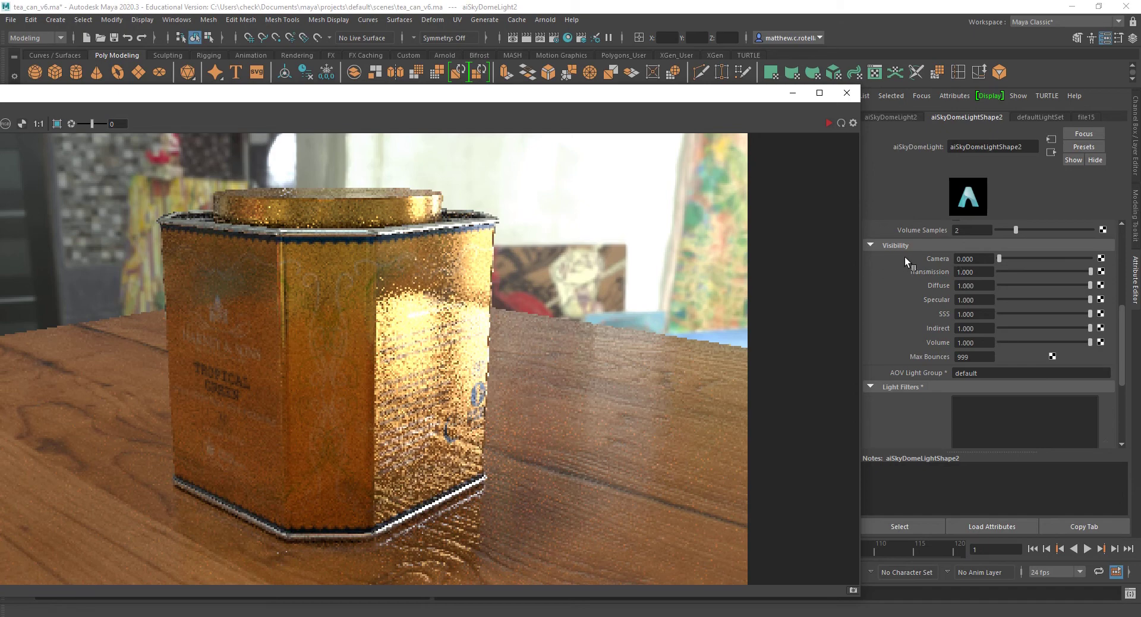
double_click(324, 98)
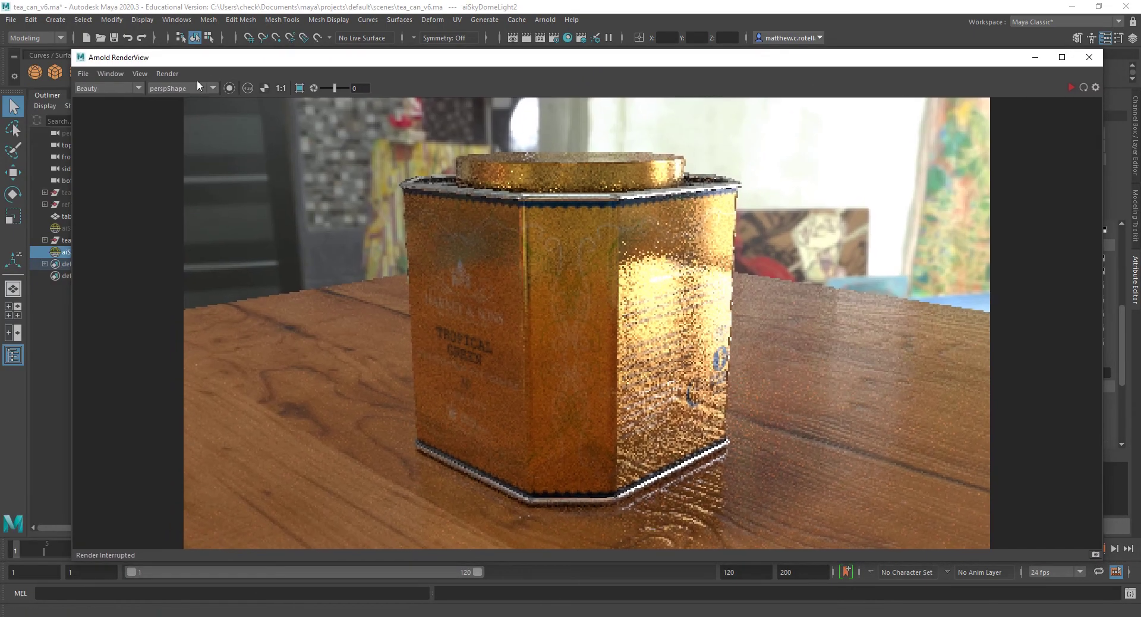
click(167, 74)
click(181, 109)
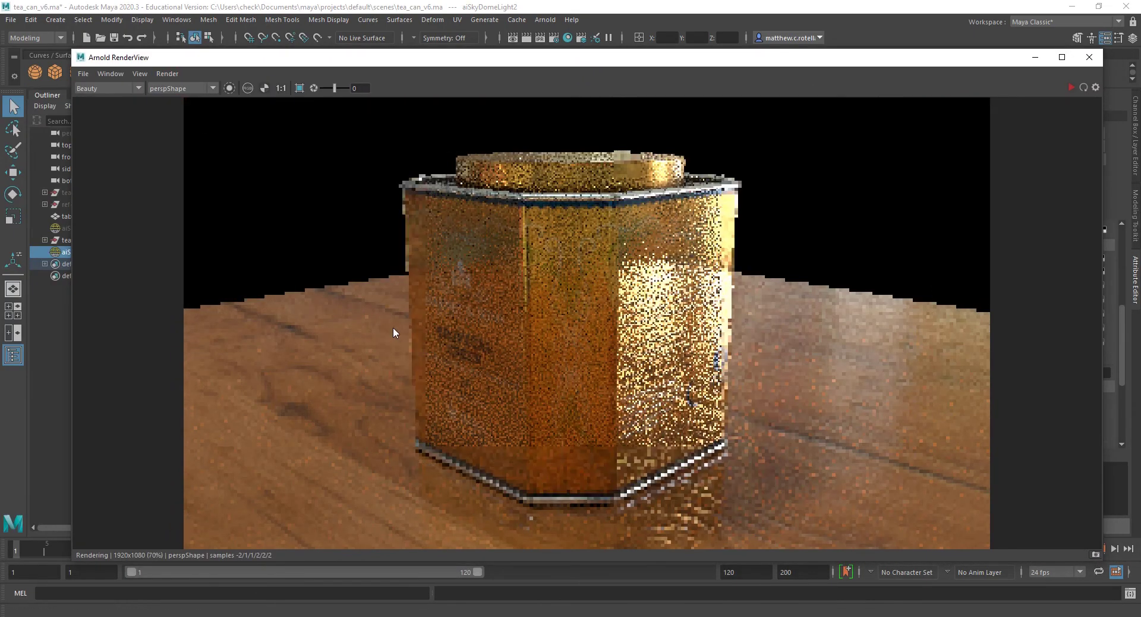
click(167, 73)
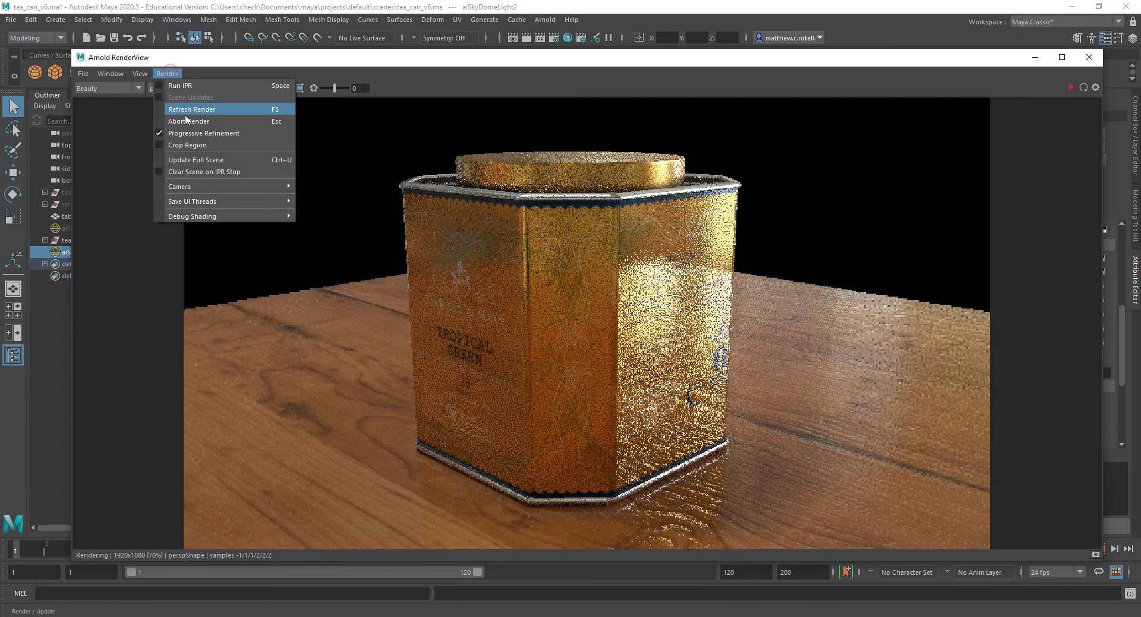
click(184, 122)
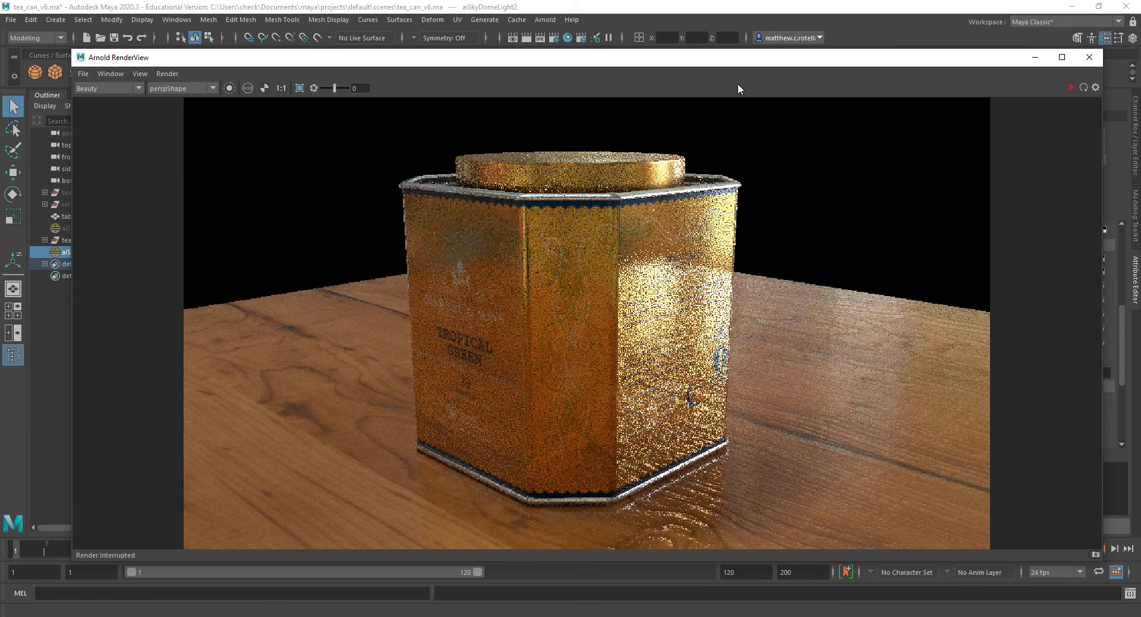
Switch to Photoshop and check the transparent background of hdr_demo_7.png
click(687, 59)
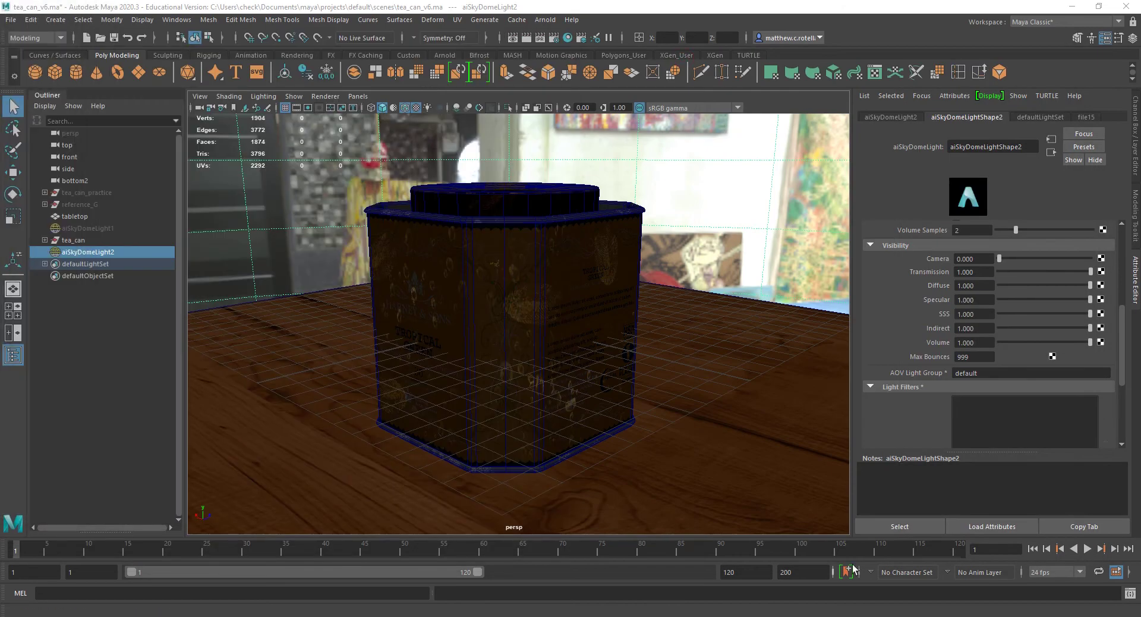
key(alt+Tab)
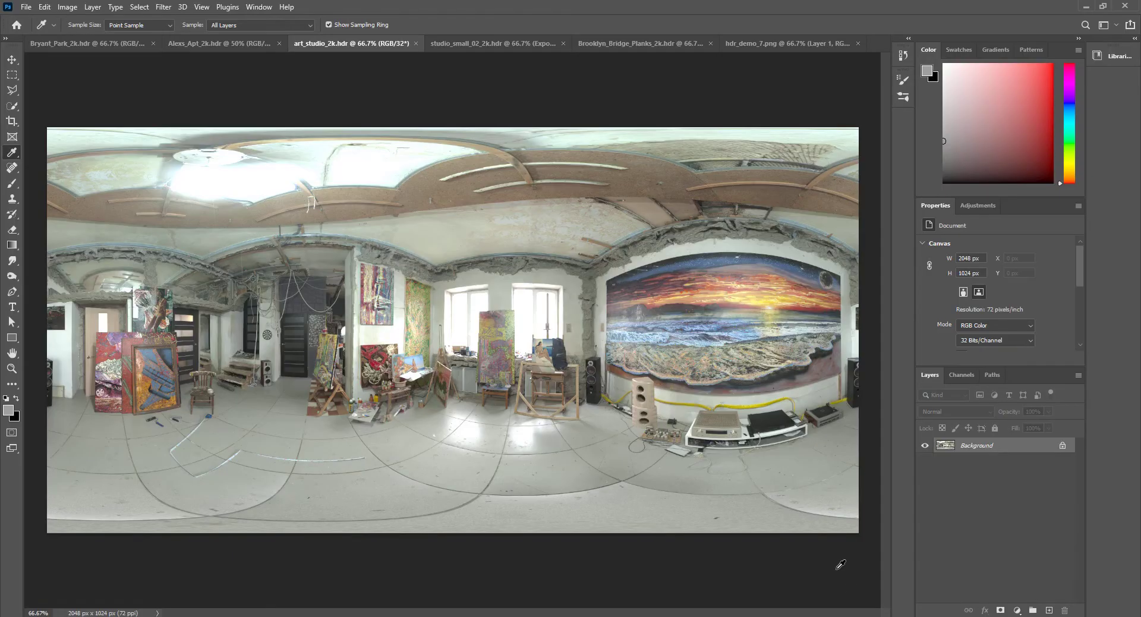
click(773, 44)
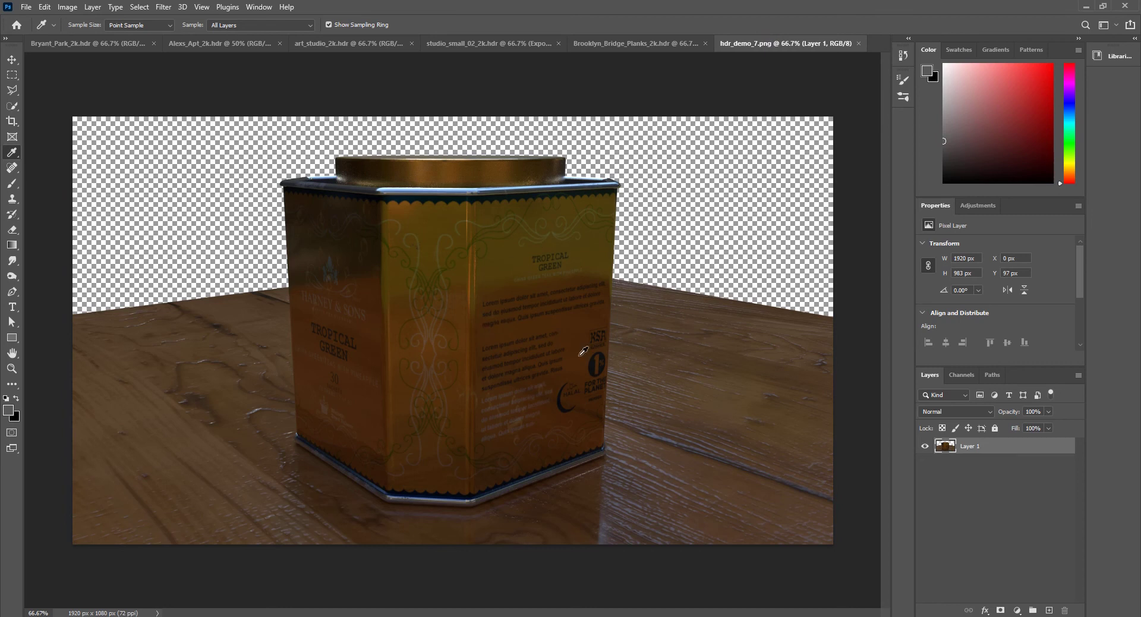
Compare the renders hdr_demo_6.png and hdr_demo_7.png from the images folder in the Photos viewer, and close the viewer
mouse_move(306, 616)
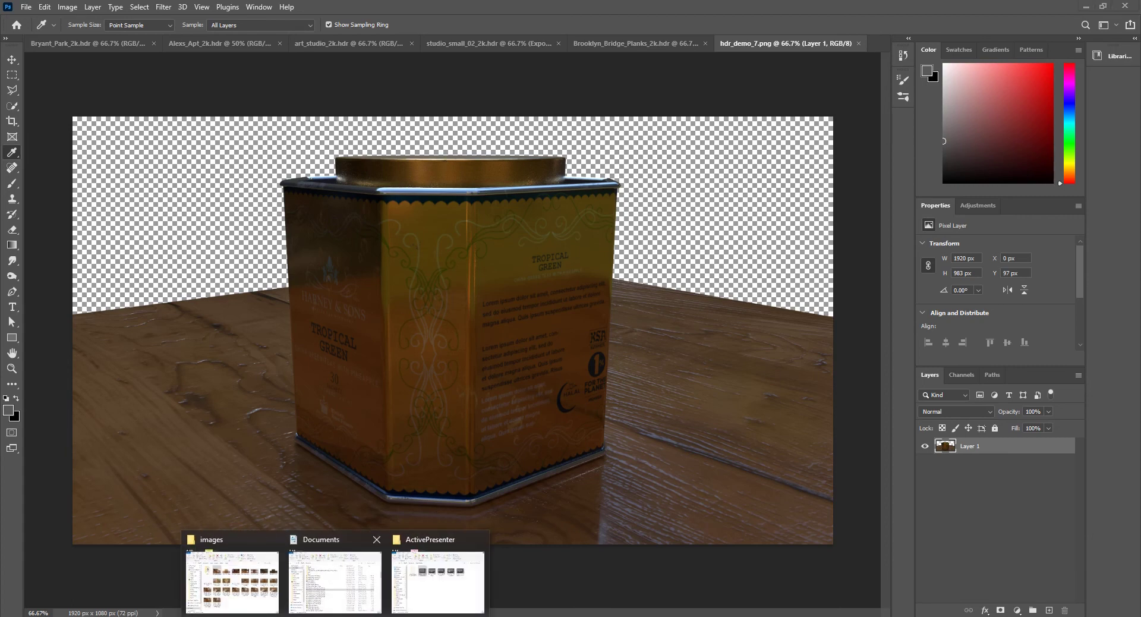
click(257, 598)
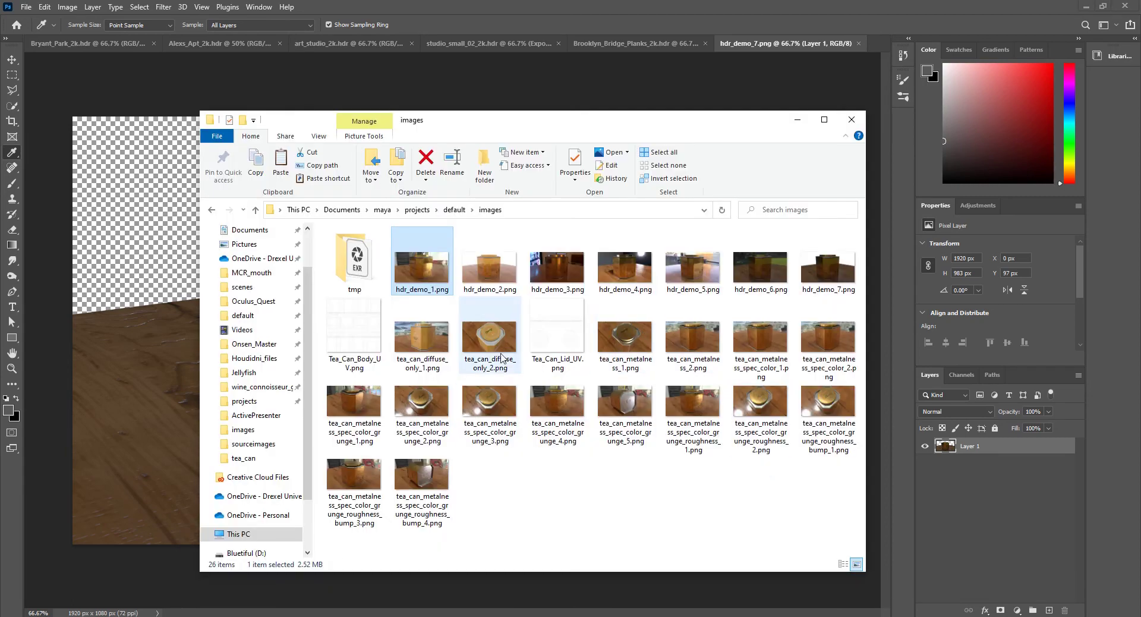
click(775, 265)
double_click(775, 263)
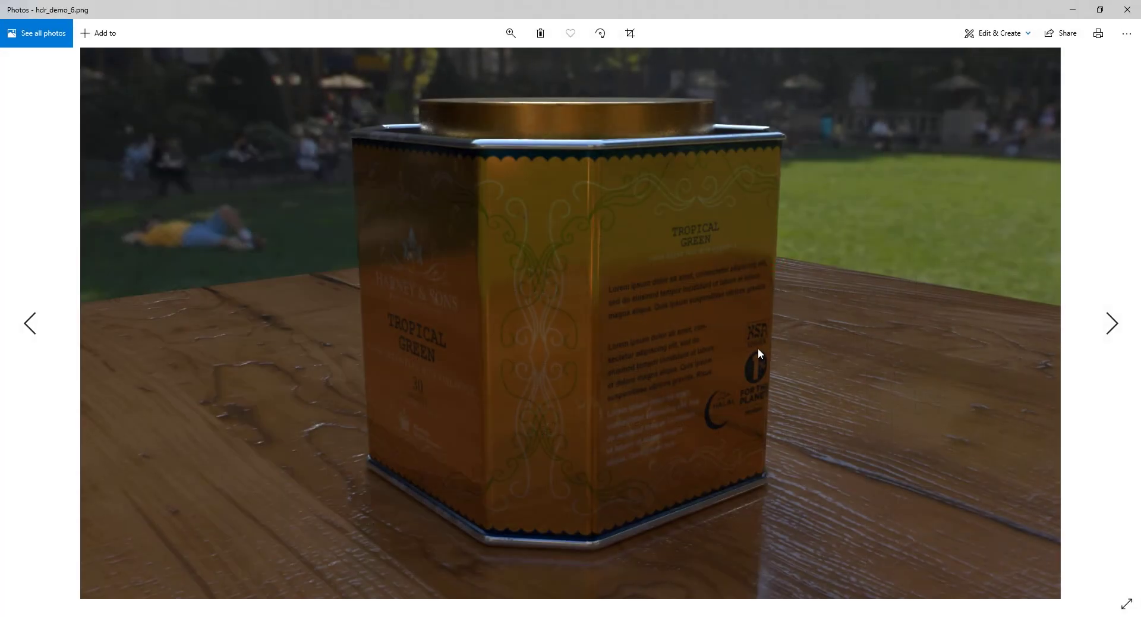
click(1109, 326)
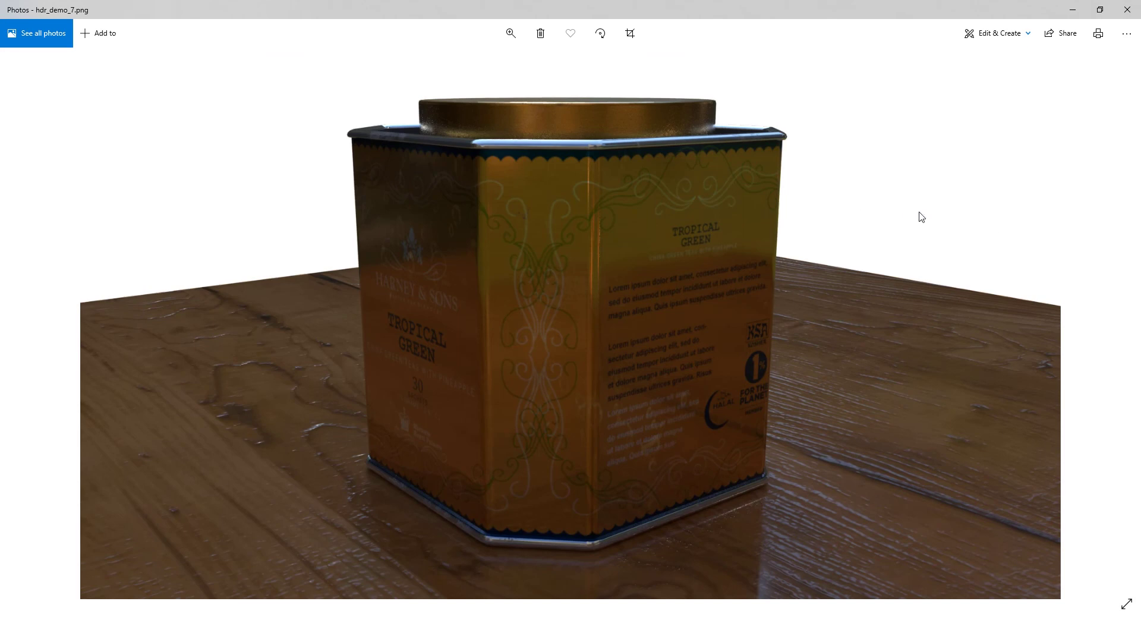
click(19, 323)
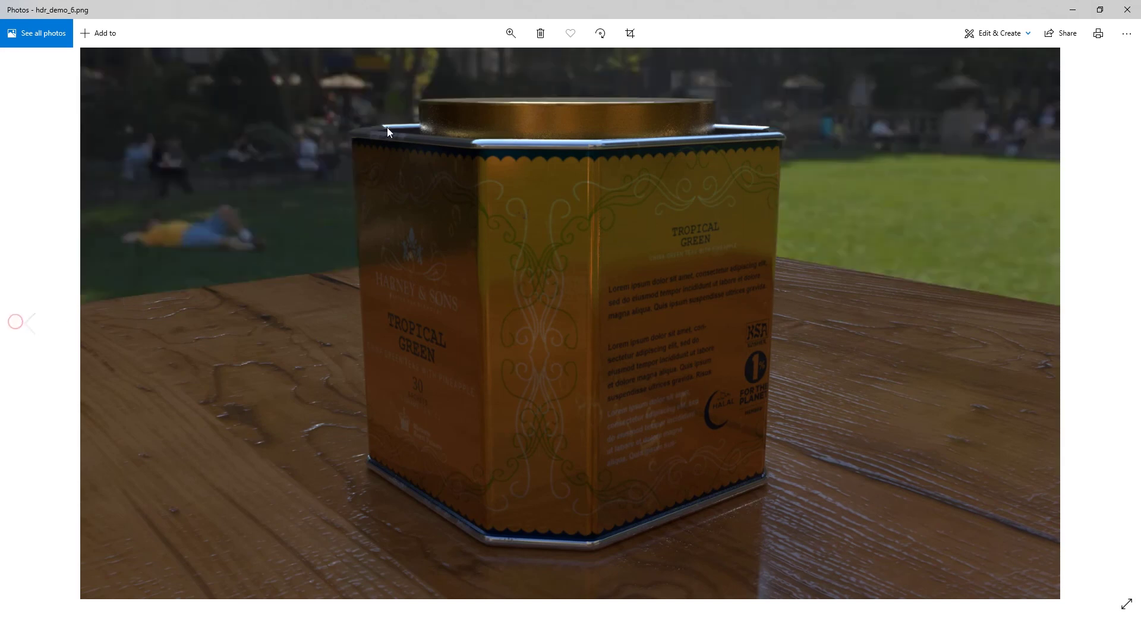
click(1129, 6)
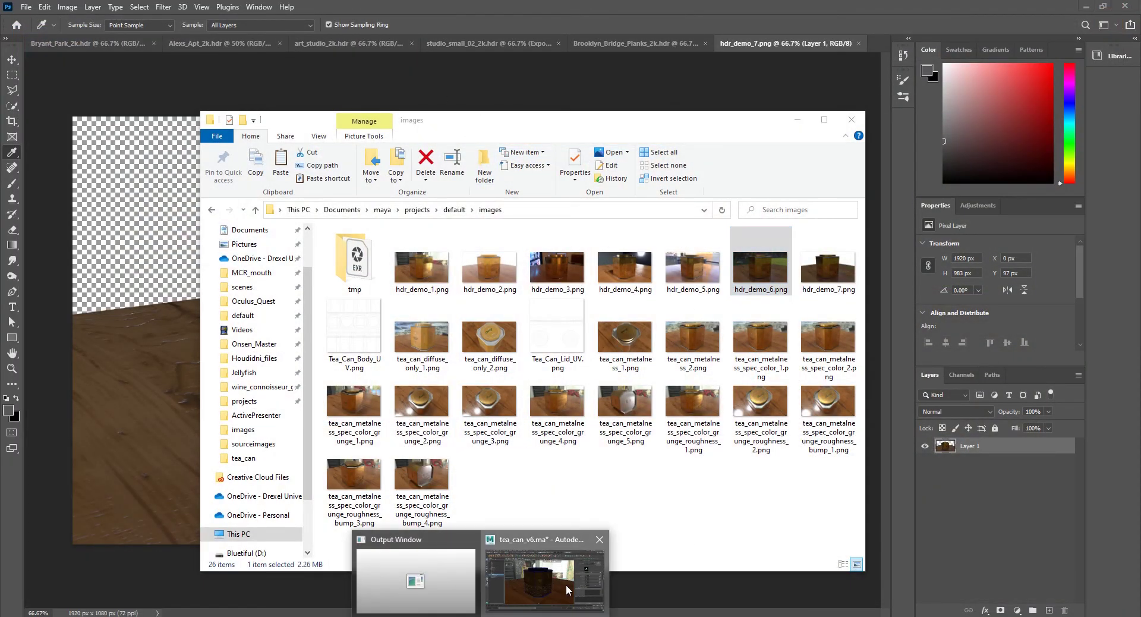
Return to Maya, switch to Chrome, and review the Resolution and Format sections of Arnold's Ai Skydome Light documentation
click(545, 570)
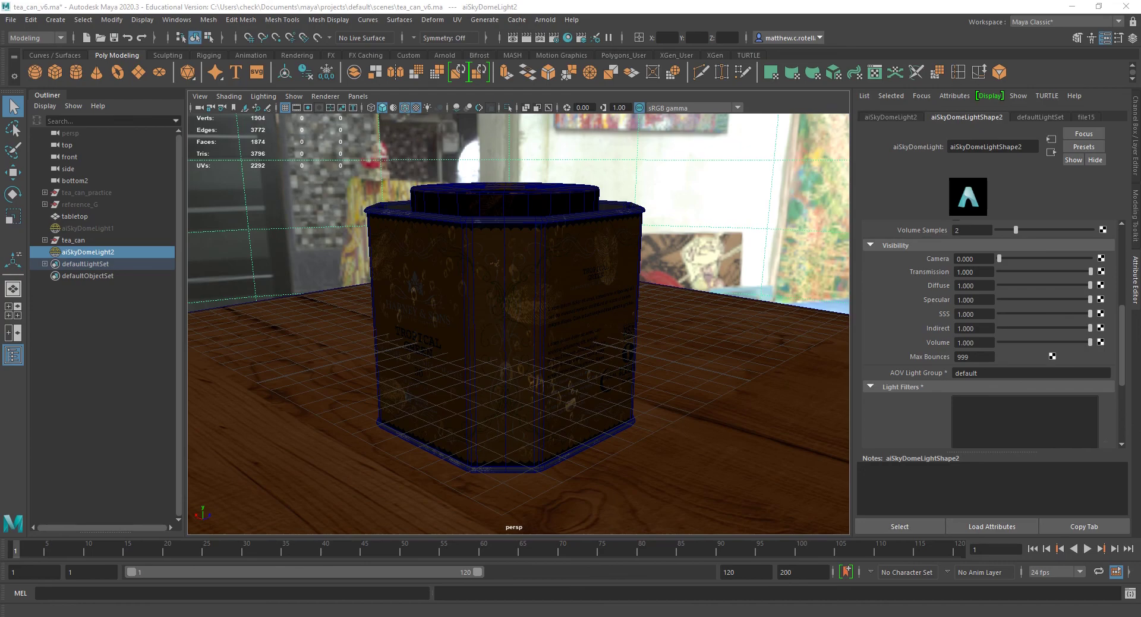
click(317, 599)
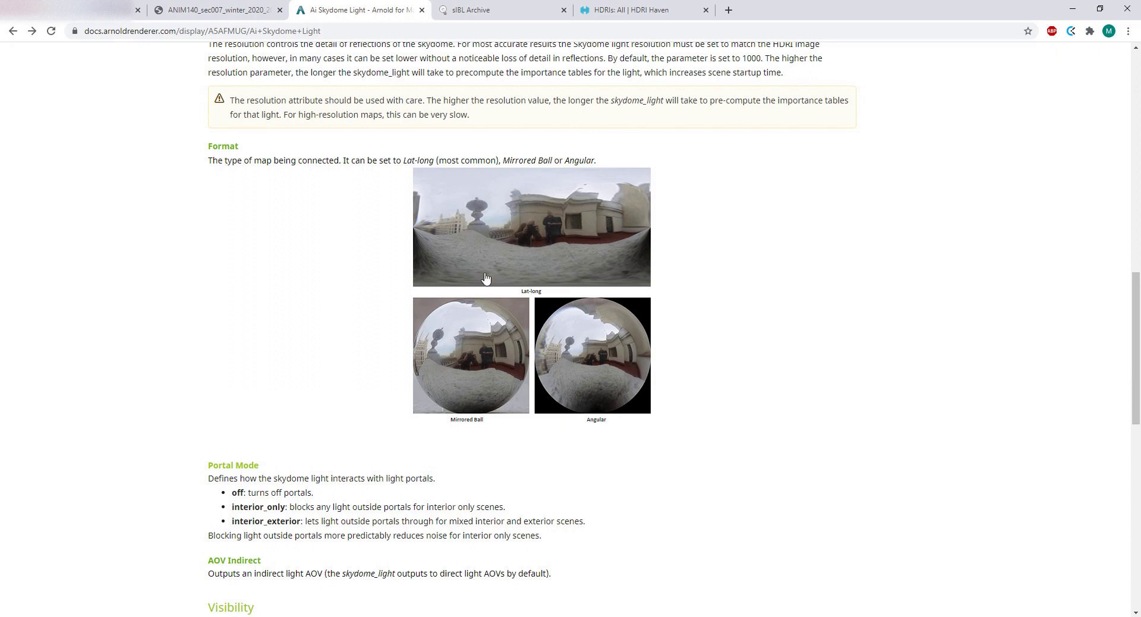
scroll(342, 285, up, 2)
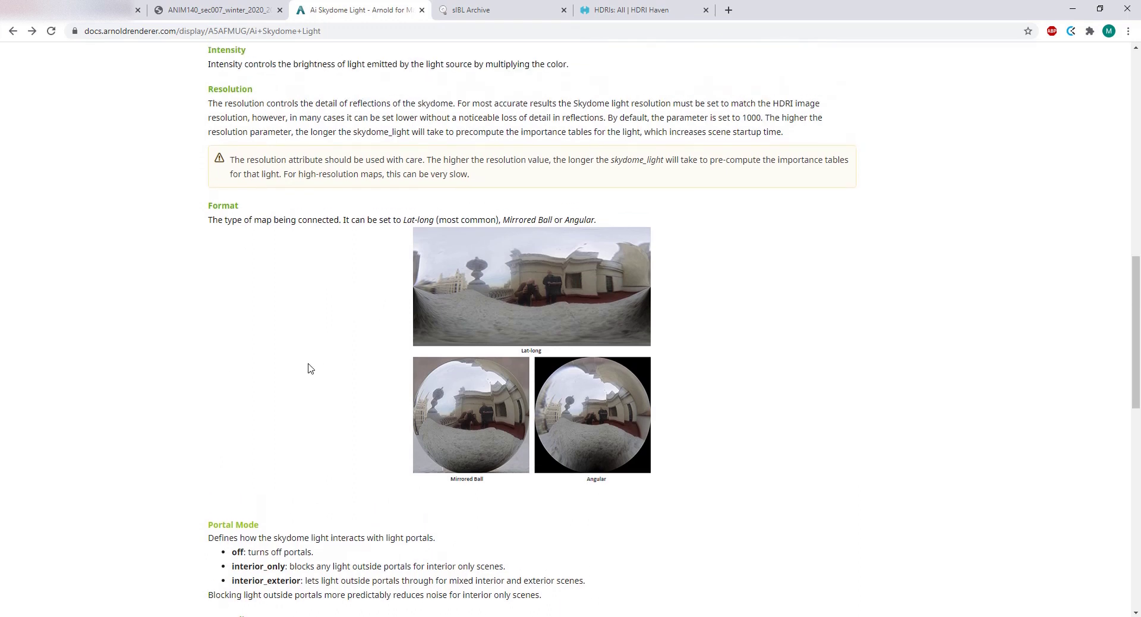
Review the Format, Portal Mode and Visibility sections of the Ai Skydome Light documentation, plus the introduction with its RAW color management note
scroll(308, 367, down, 2)
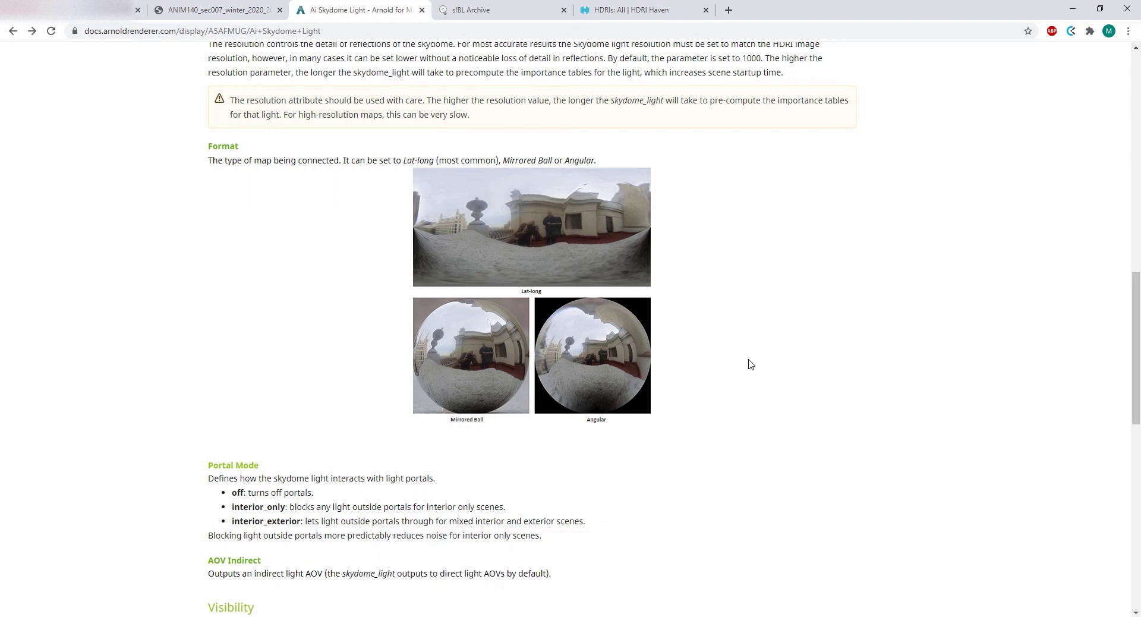
scroll(551, 471, up, 2)
scroll(558, 487, down, 4)
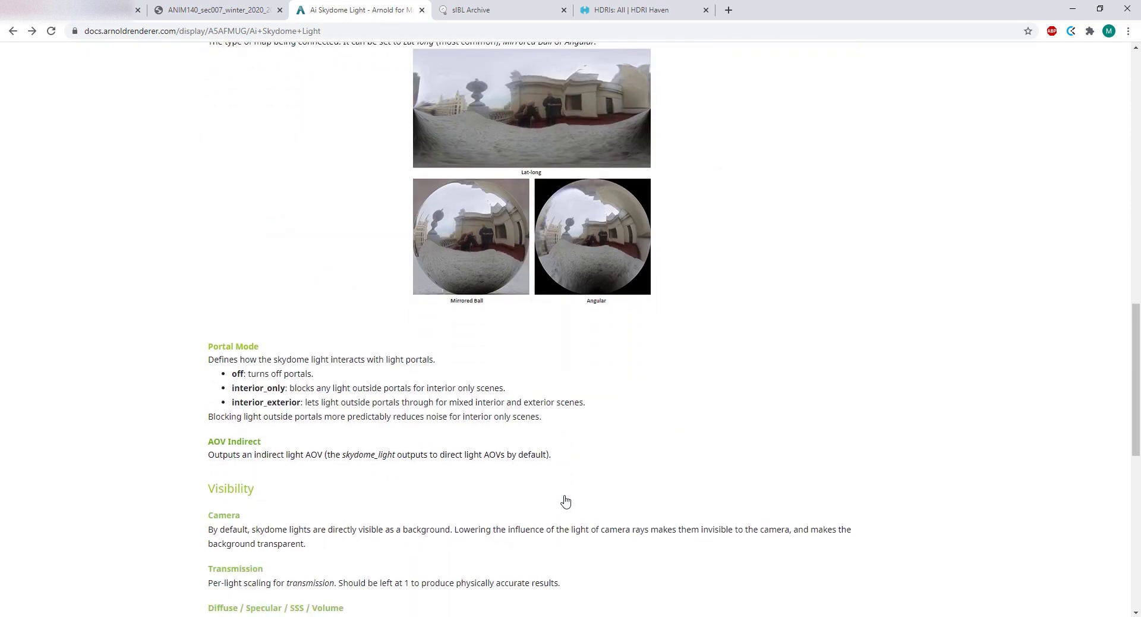
scroll(565, 501, up, 5)
scroll(565, 501, up, 10)
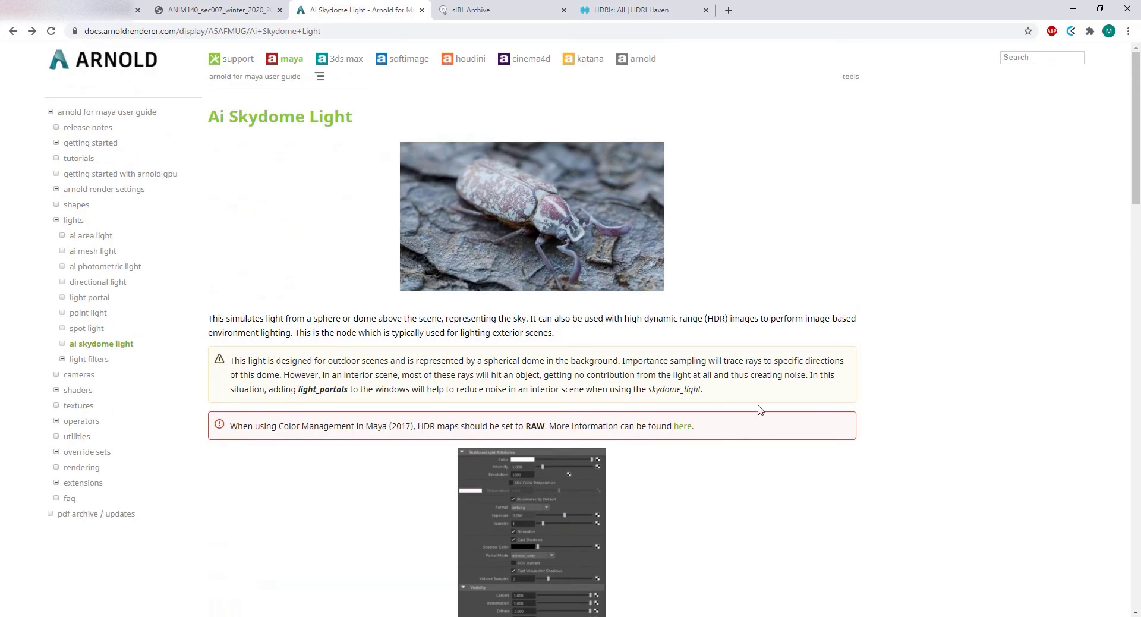
scroll(432, 444, down, 4)
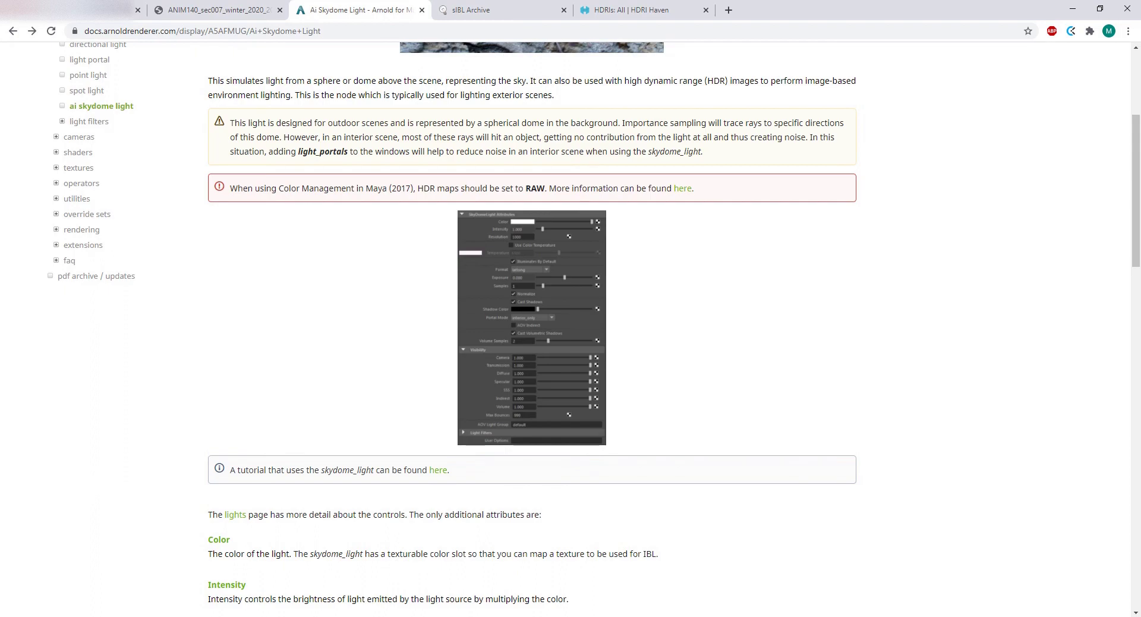
Switch back to Maya and examine the main SkyDomeLight attributes of aiSkyDomeLightShape2, including resolution, format and samples
mouse_move(487, 612)
click(535, 593)
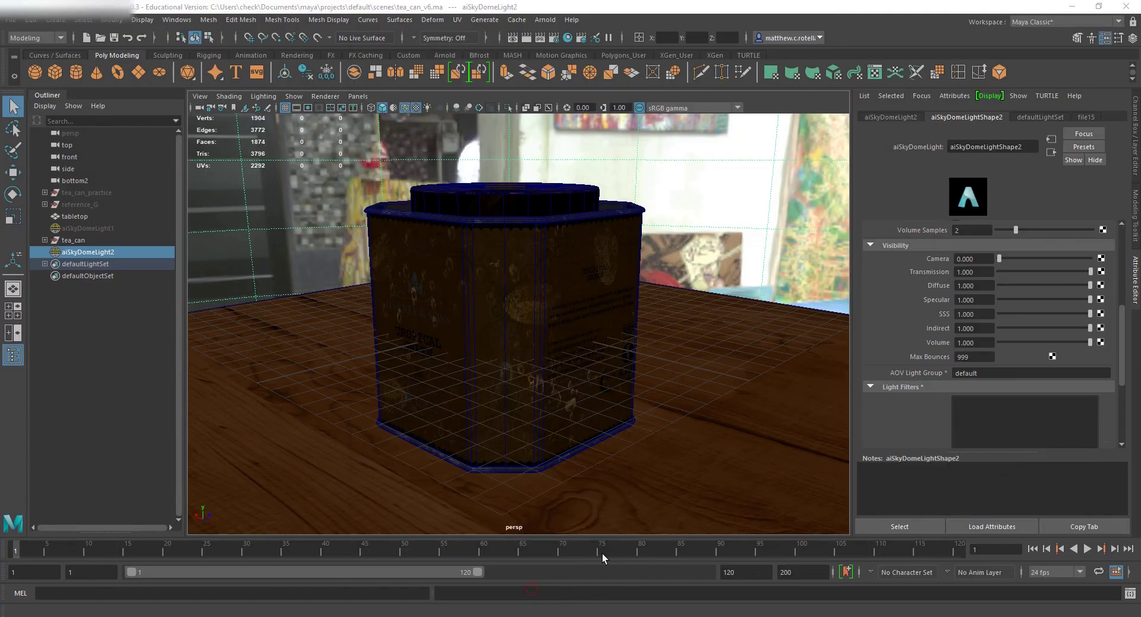
scroll(932, 343, up, 5)
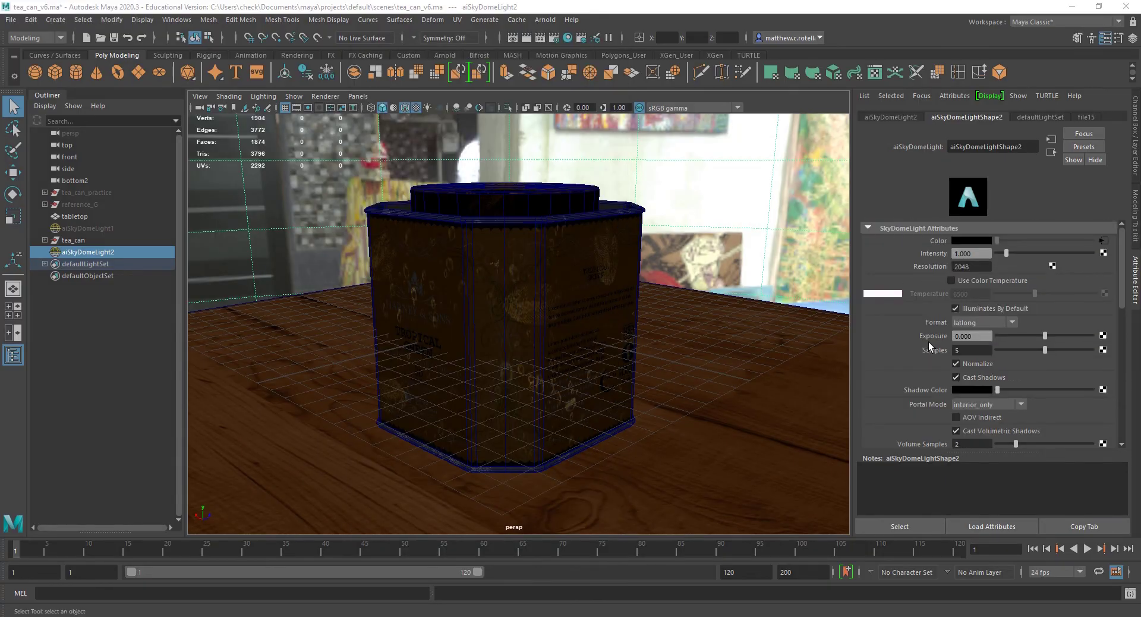